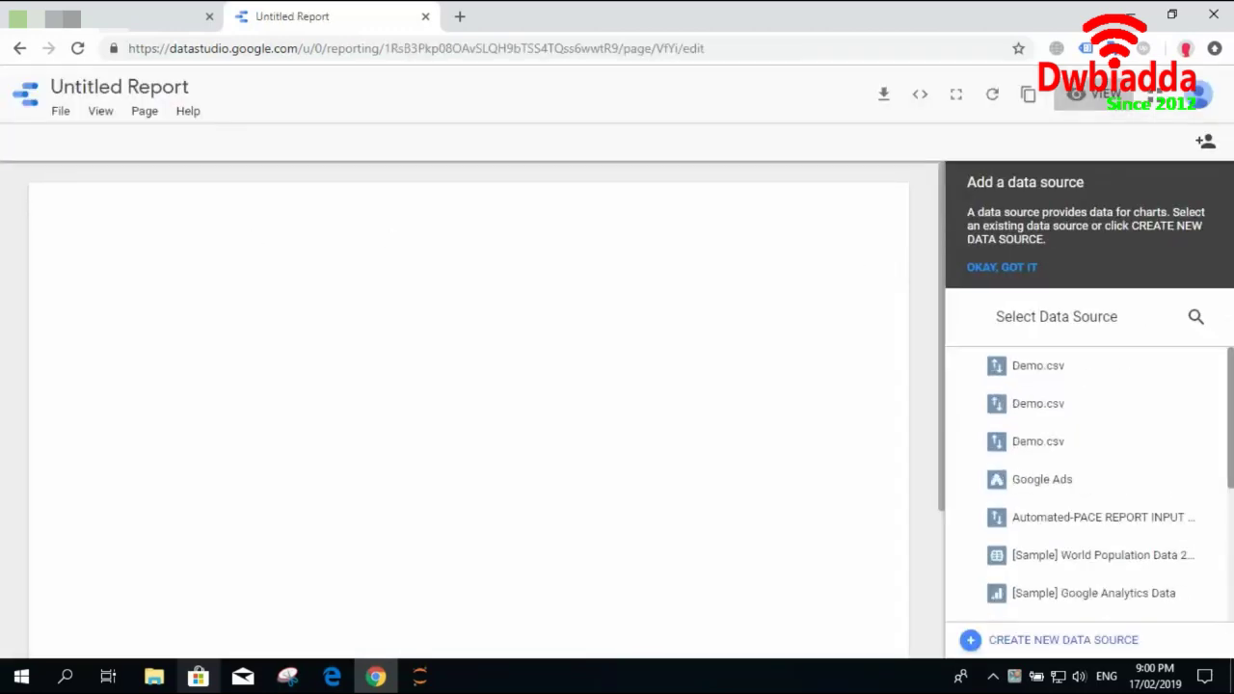
Add the [Sample] Search Console Data (URL) data source to the report.
scroll(1089, 482, down, 5)
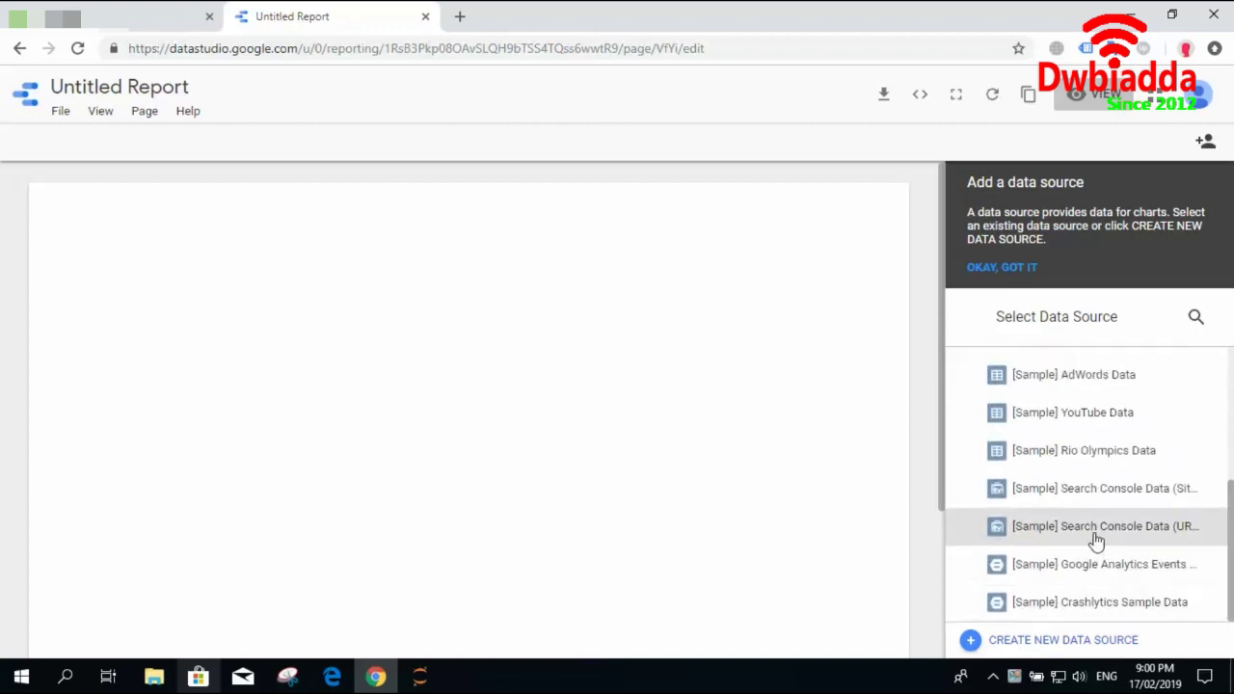
click(1096, 540)
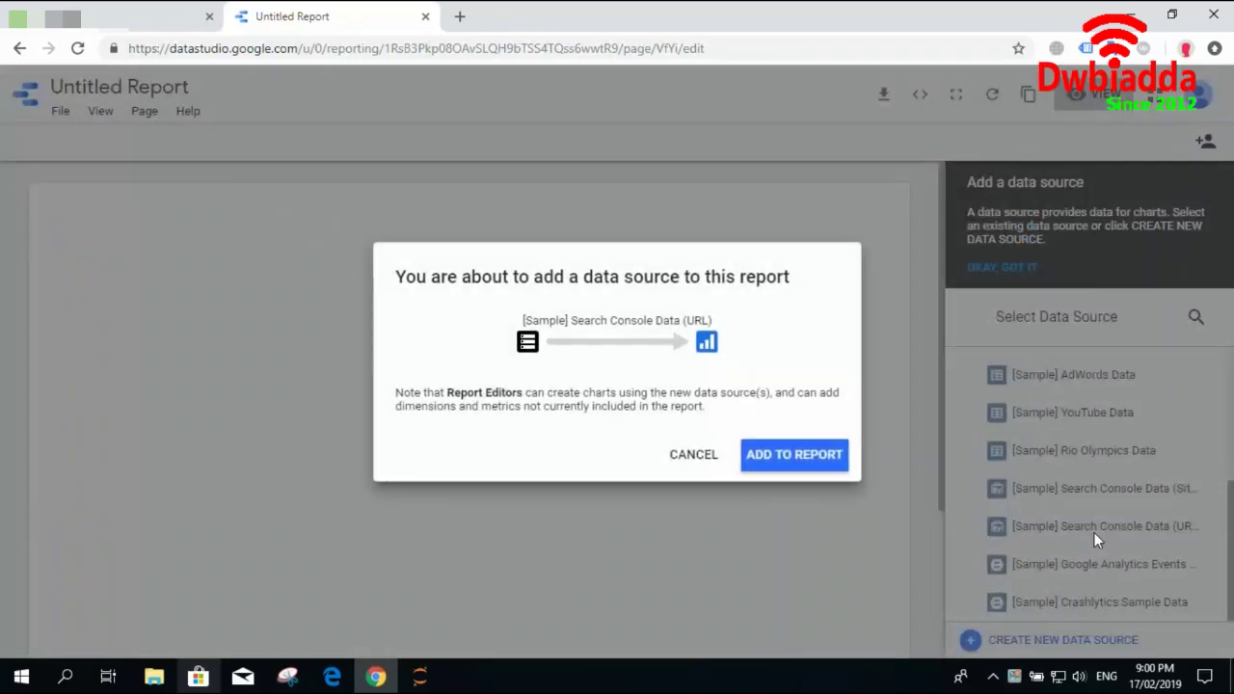
click(813, 455)
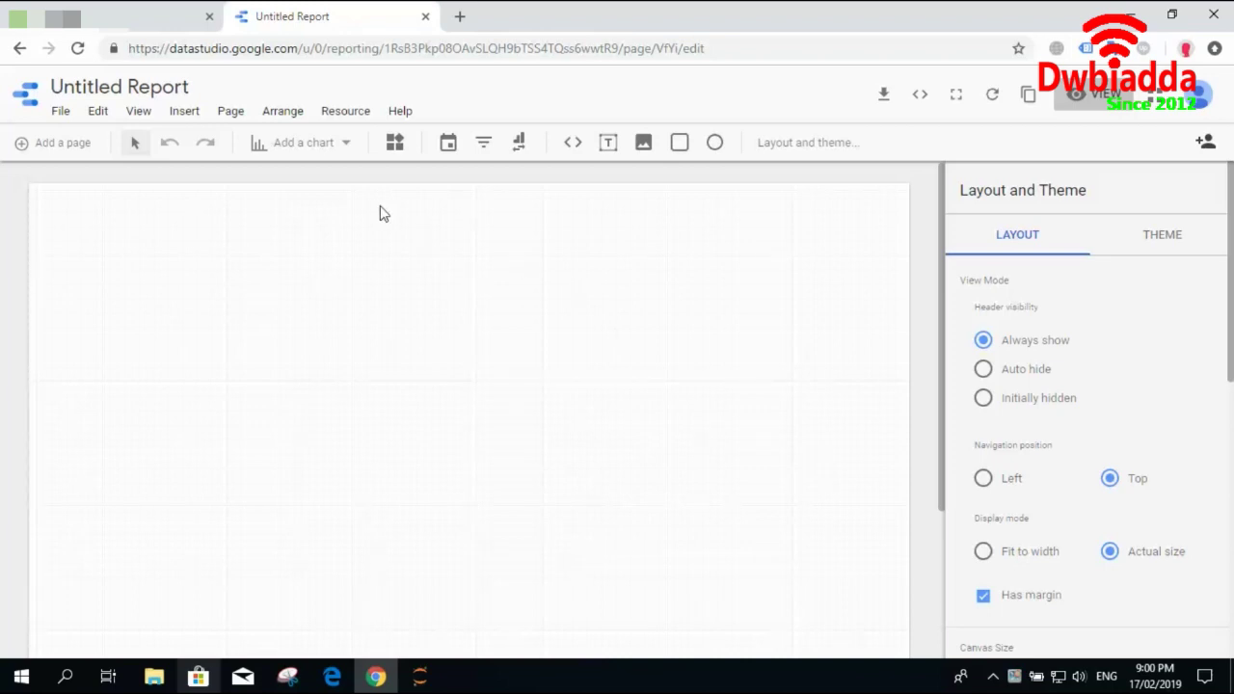
Insert a geo map chart in the upper middle of the empty report page.
click(345, 144)
drag(524, 218, 459, 345)
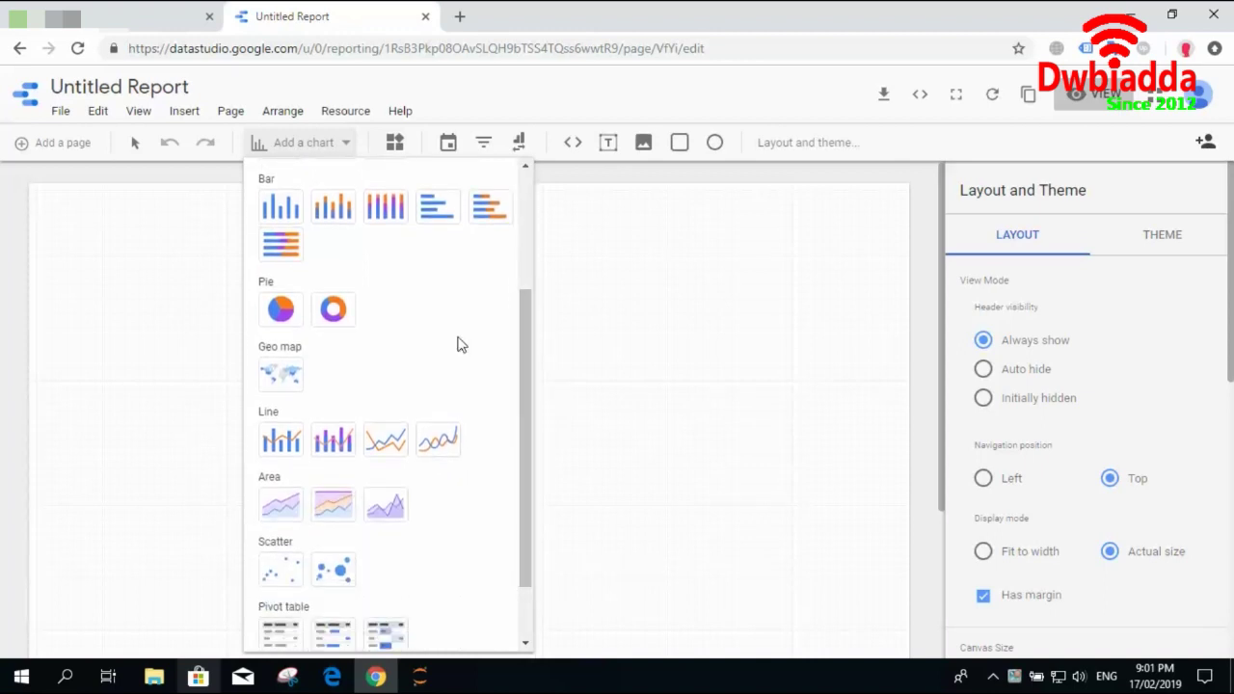
click(285, 378)
drag(504, 280, 465, 331)
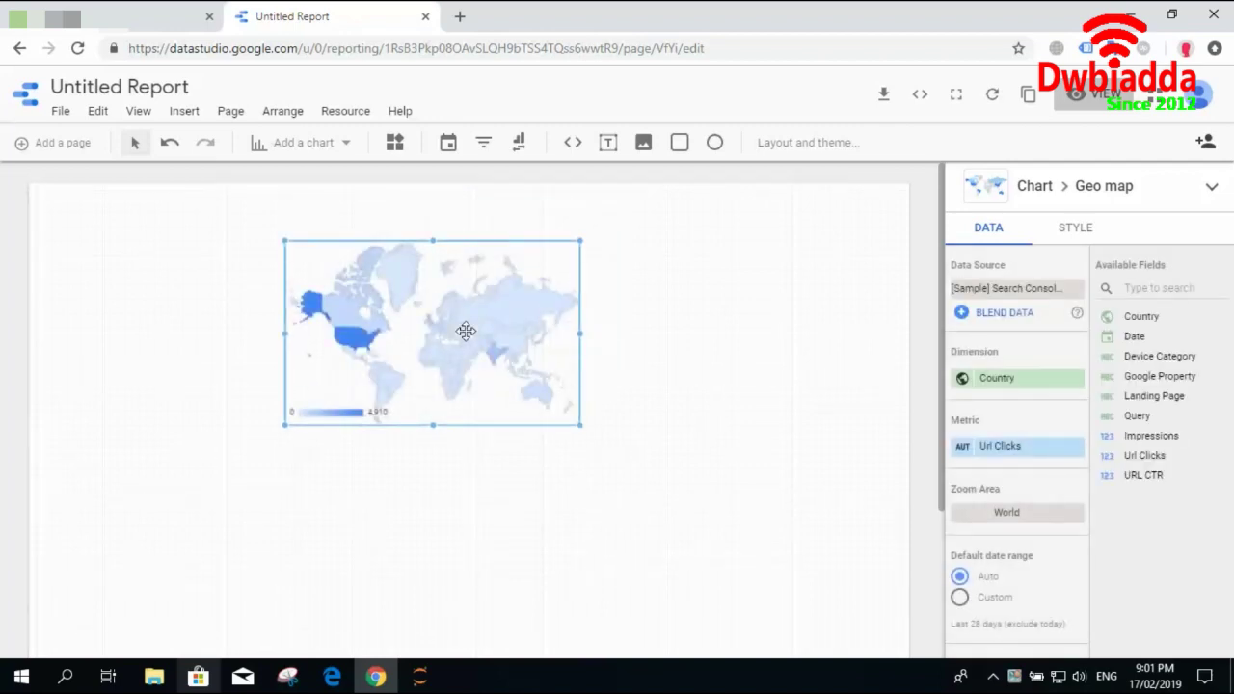
Enlarge the geo map on all four sides so it covers most of the visible page.
drag(580, 331, 727, 318)
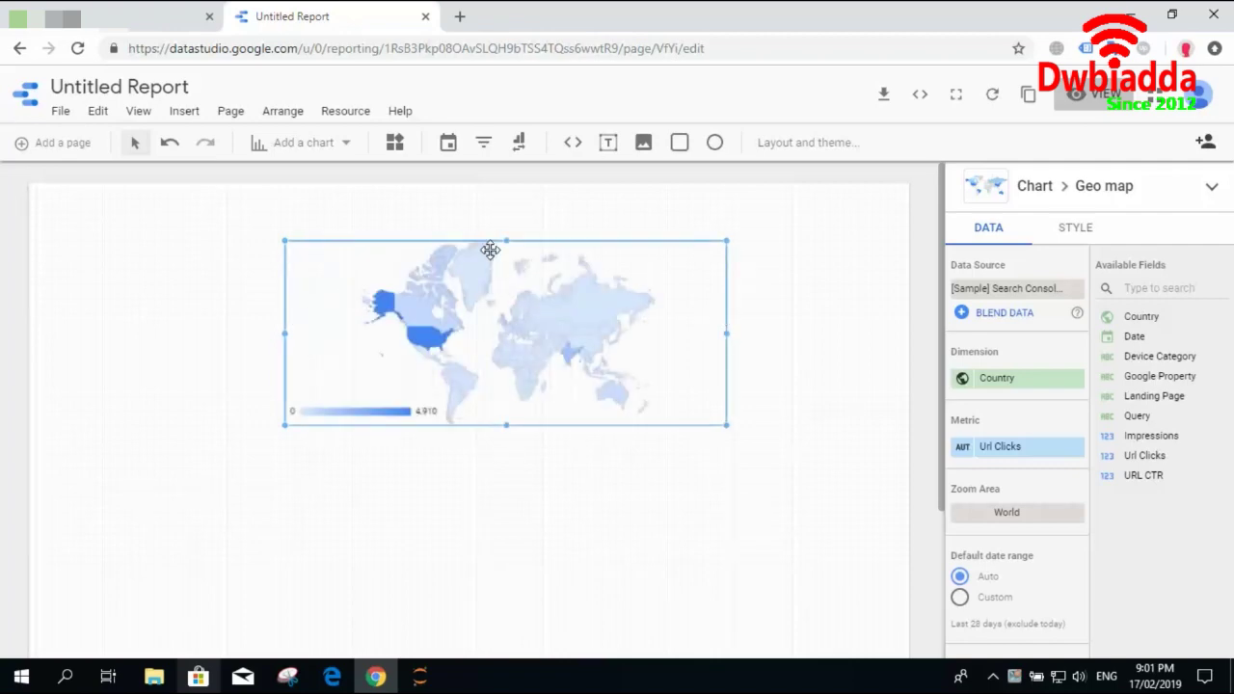
drag(507, 240, 507, 203)
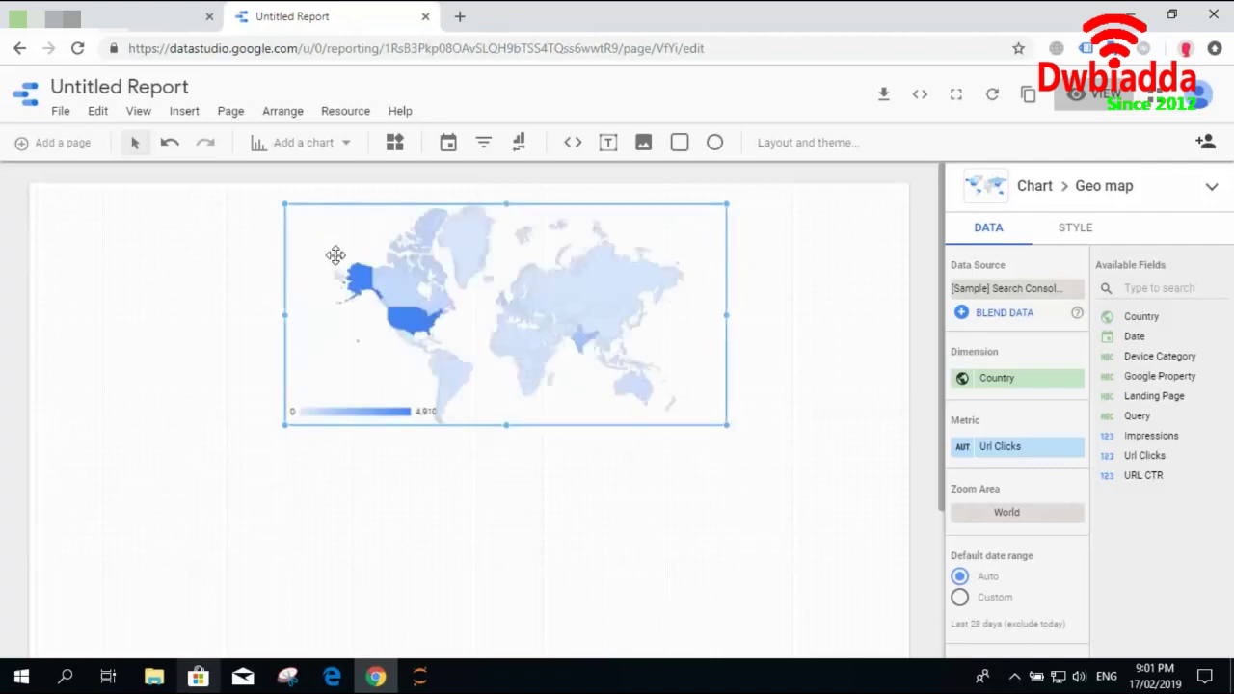
drag(279, 314, 139, 310)
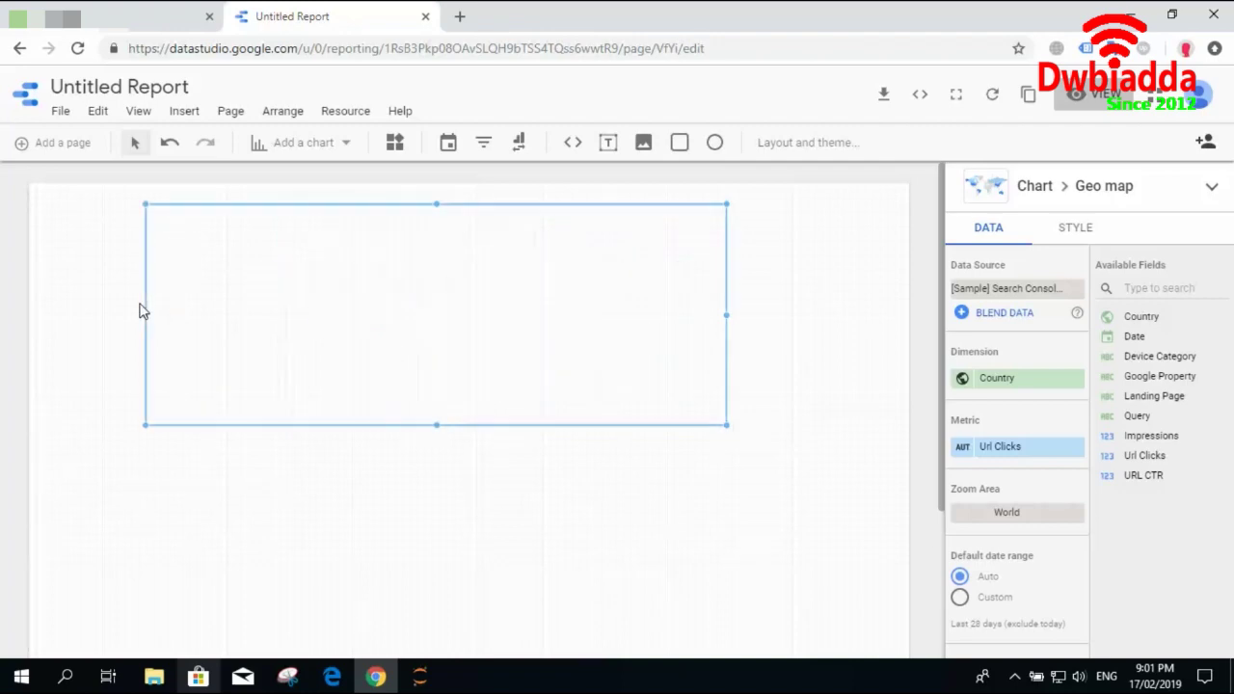
drag(434, 422, 445, 590)
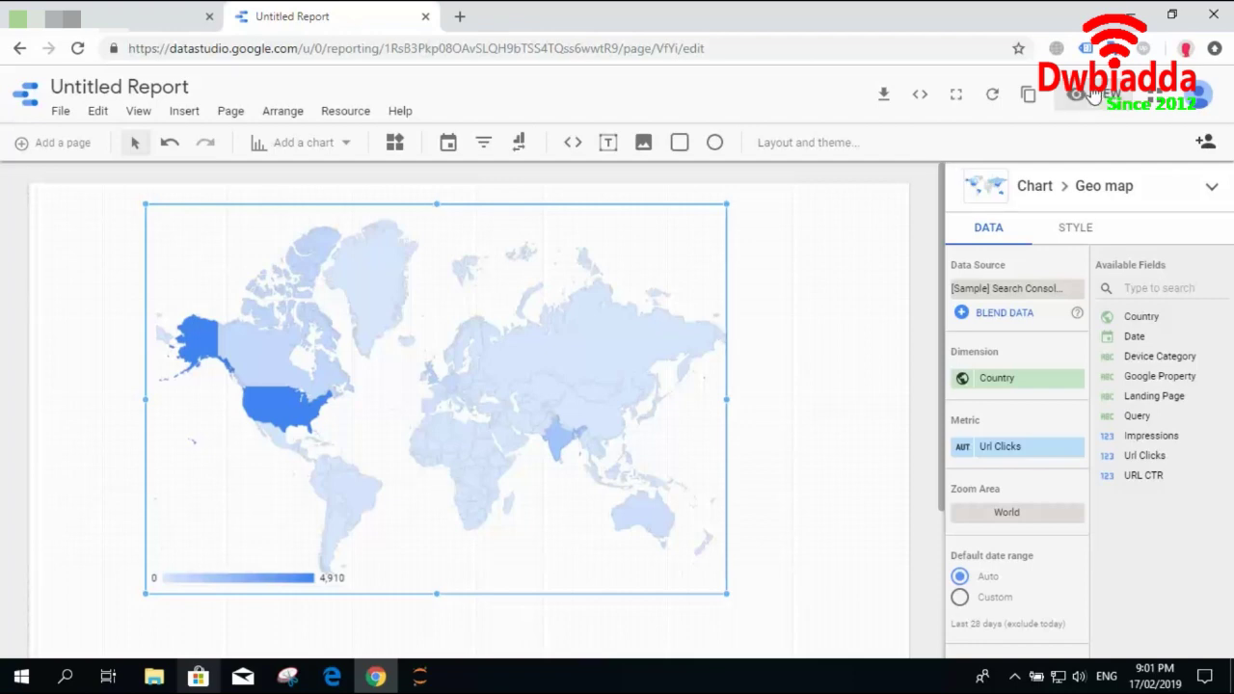
Preview the report with the geo map in view mode, and return to editing.
click(1092, 94)
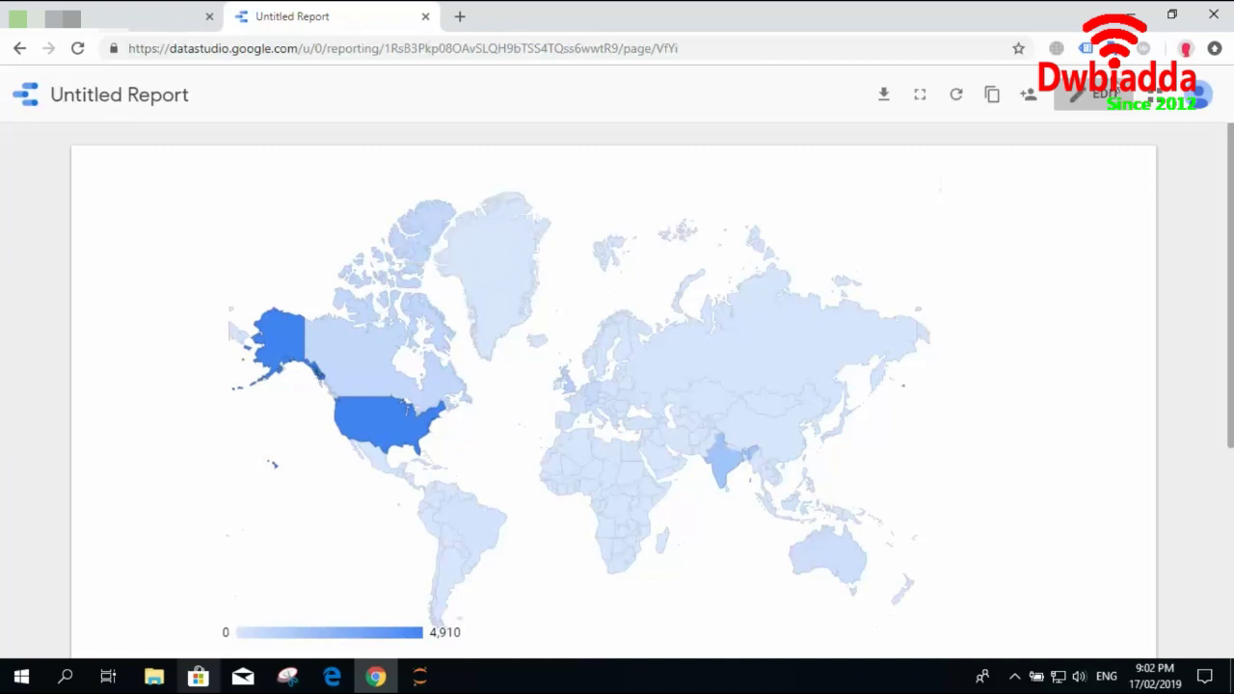
click(1099, 93)
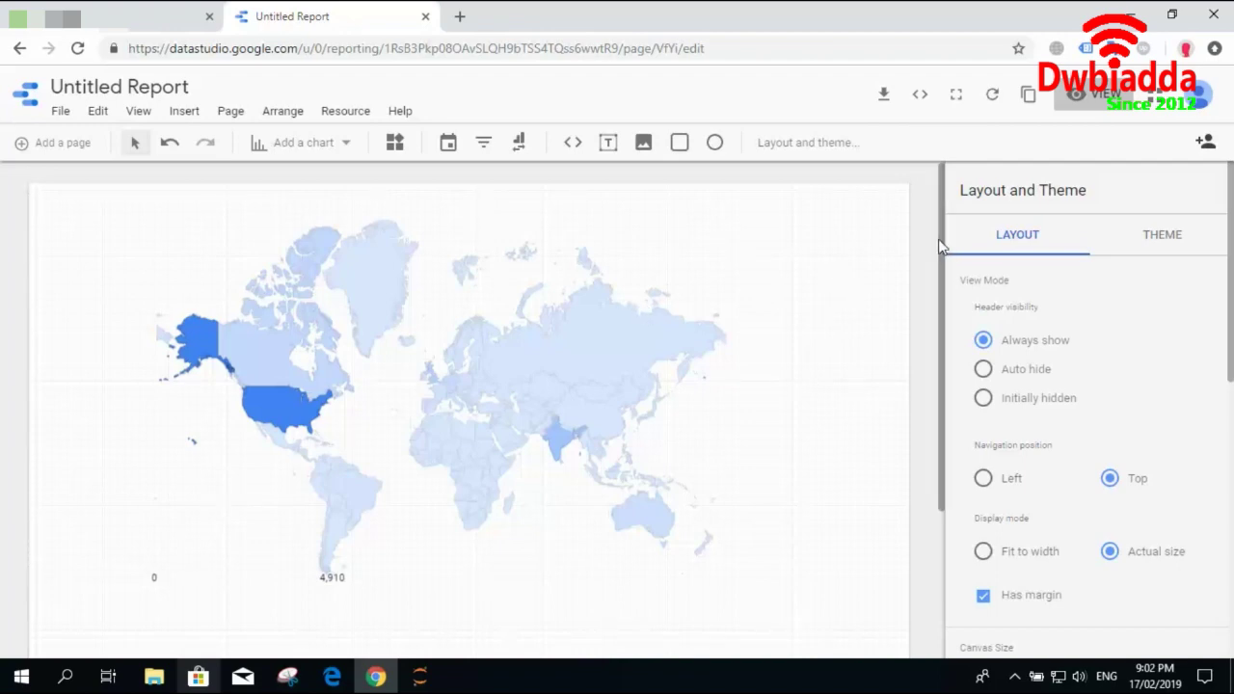
scroll(943, 247, down, 1)
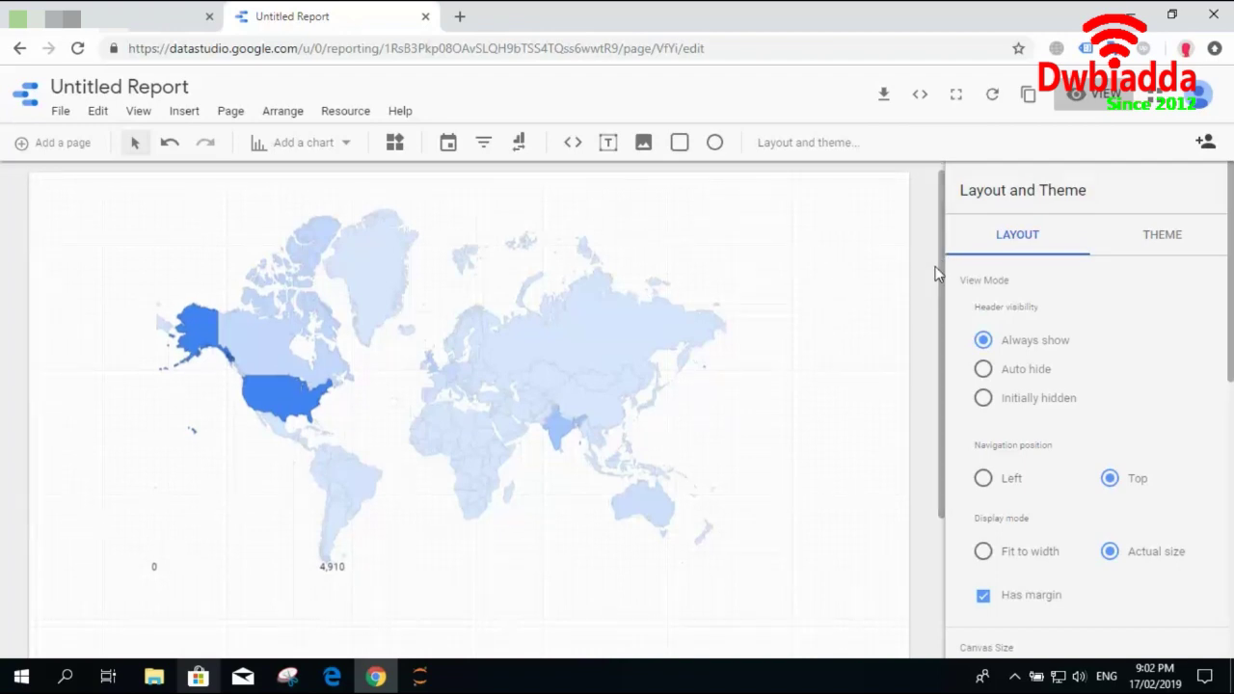
Set the geo map's zoom area to the continent Asia.
click(583, 406)
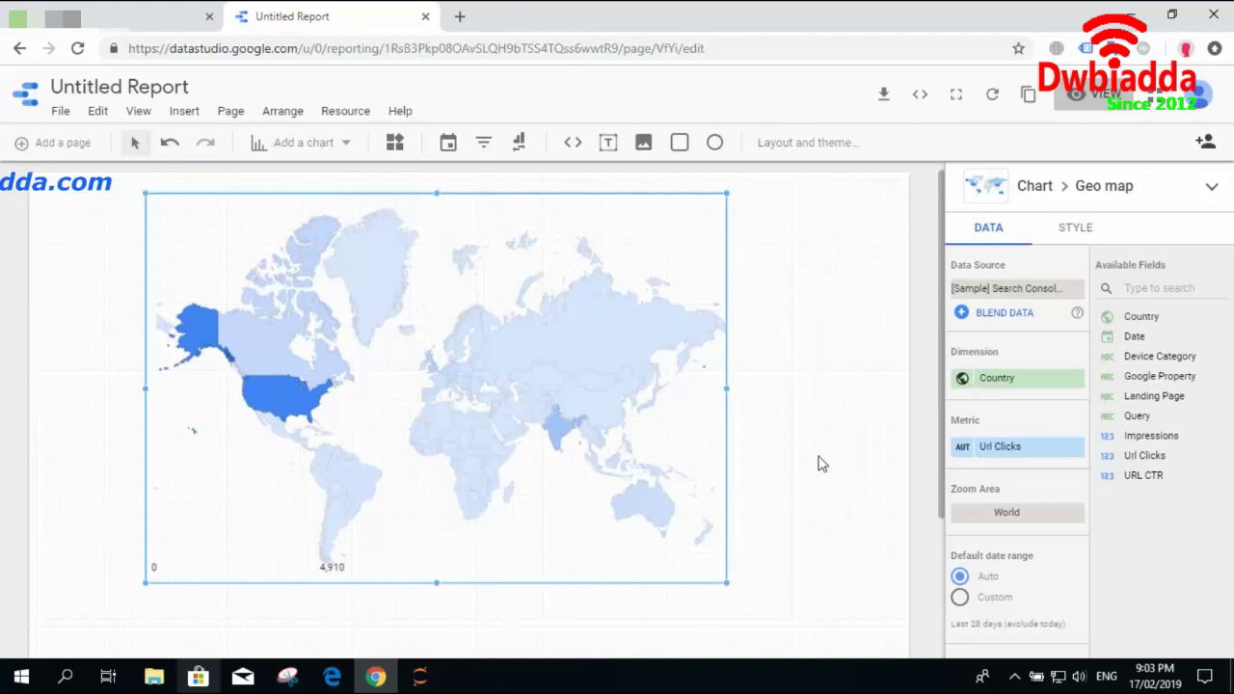
click(1007, 522)
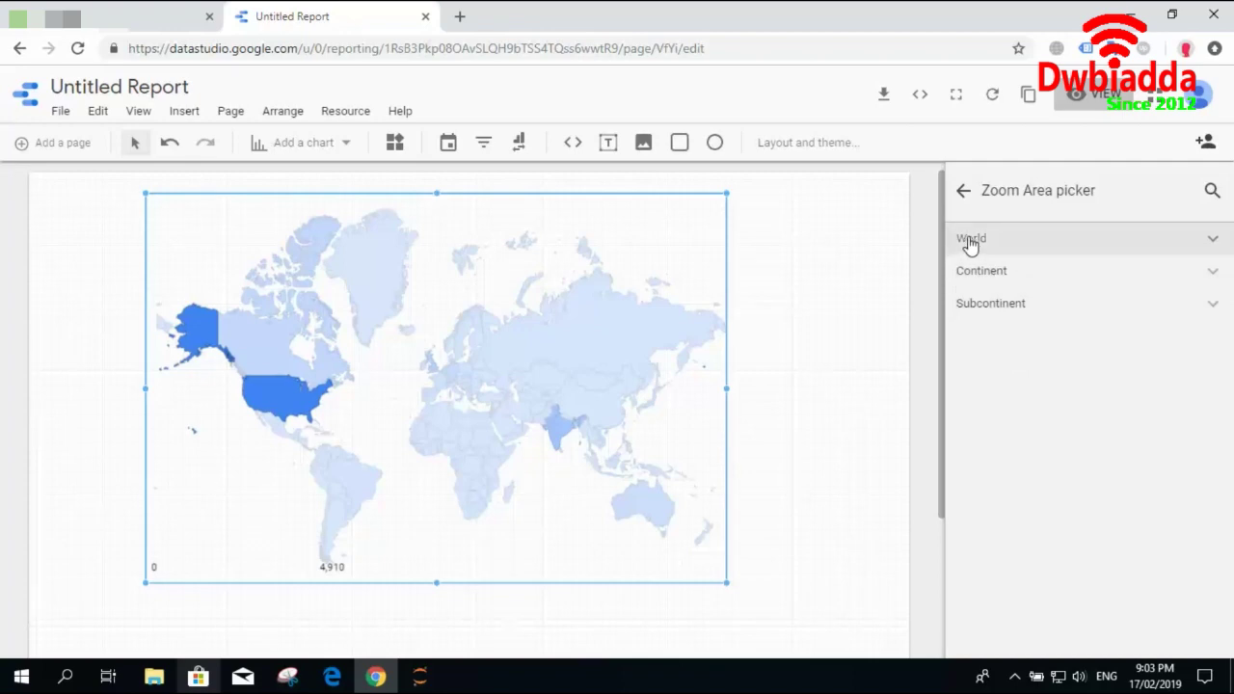
click(1212, 273)
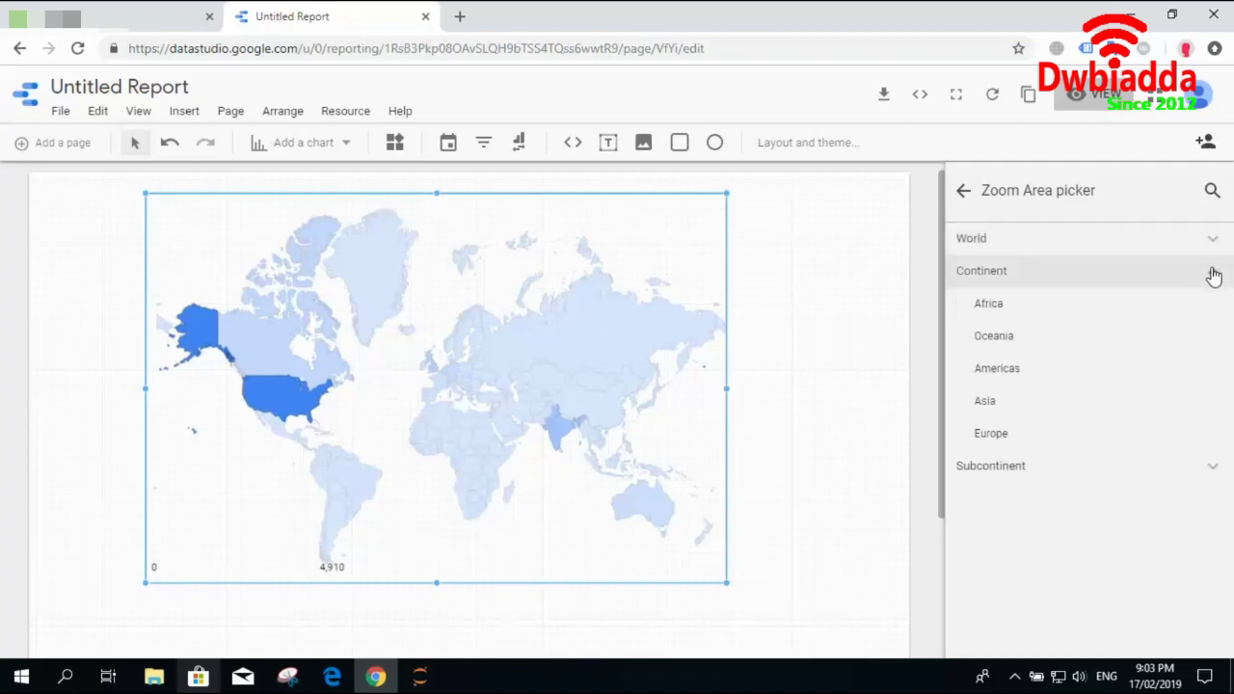
click(1086, 414)
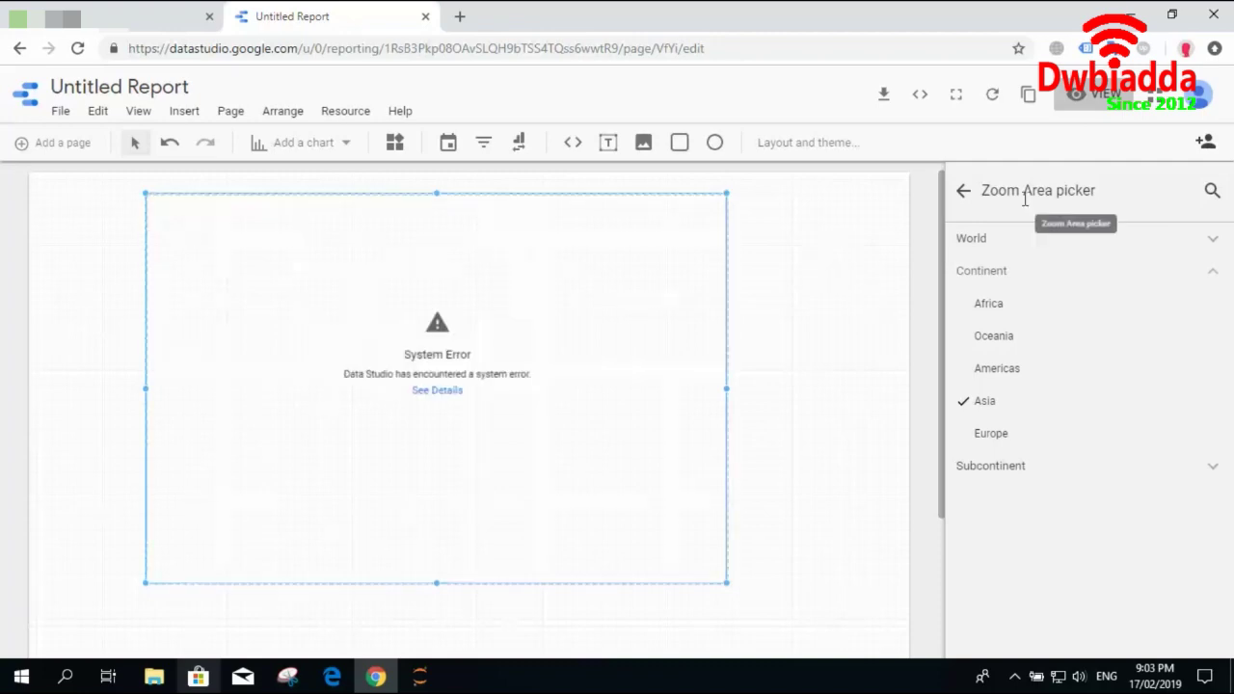
Set the geo map's zoom area back to World, and delete the chart from the page.
click(1200, 239)
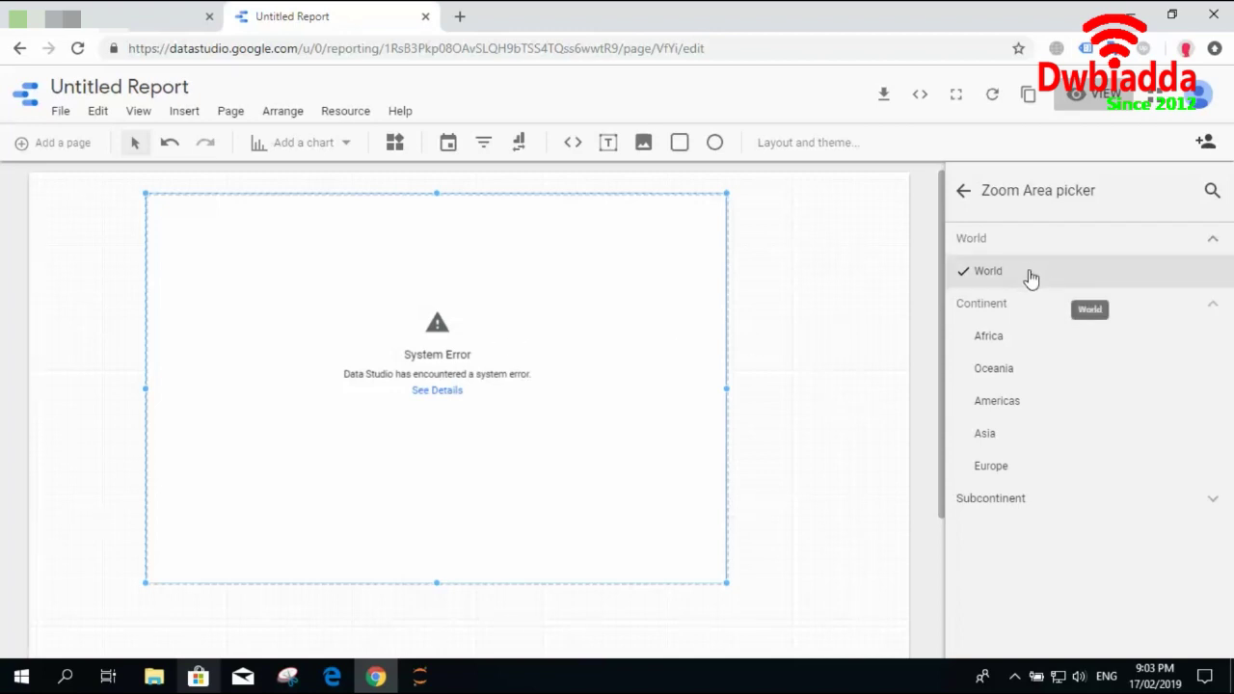
click(963, 195)
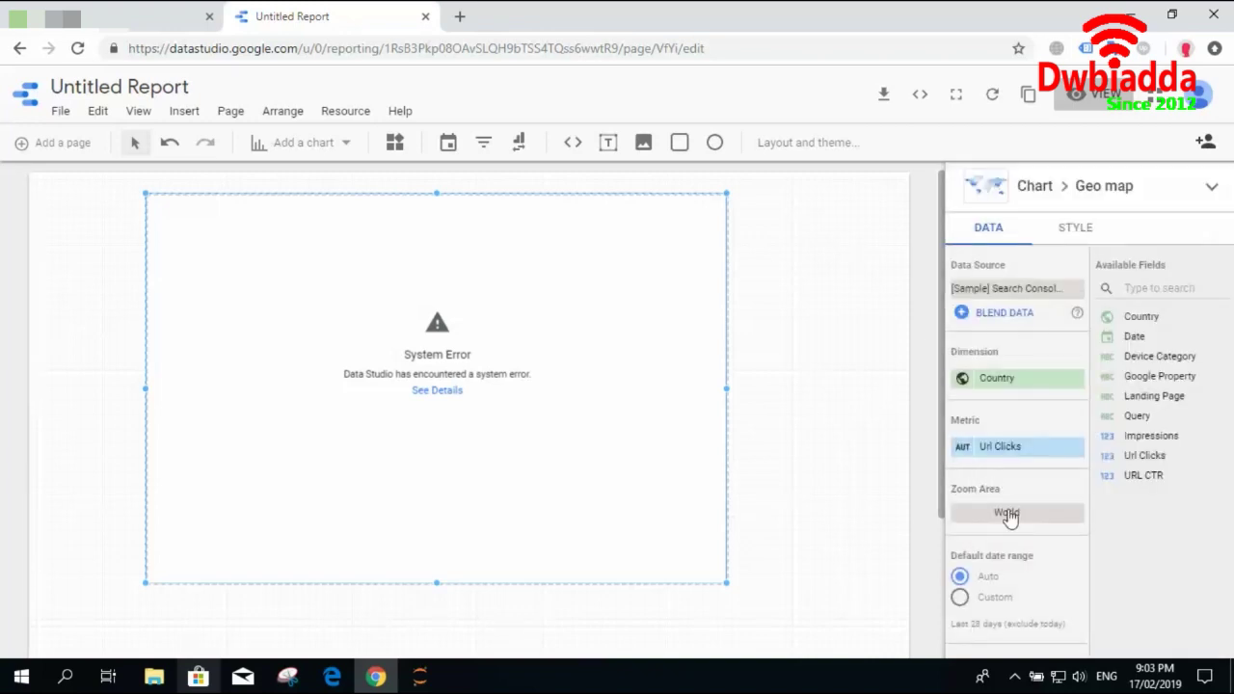
right_click(421, 276)
click(487, 437)
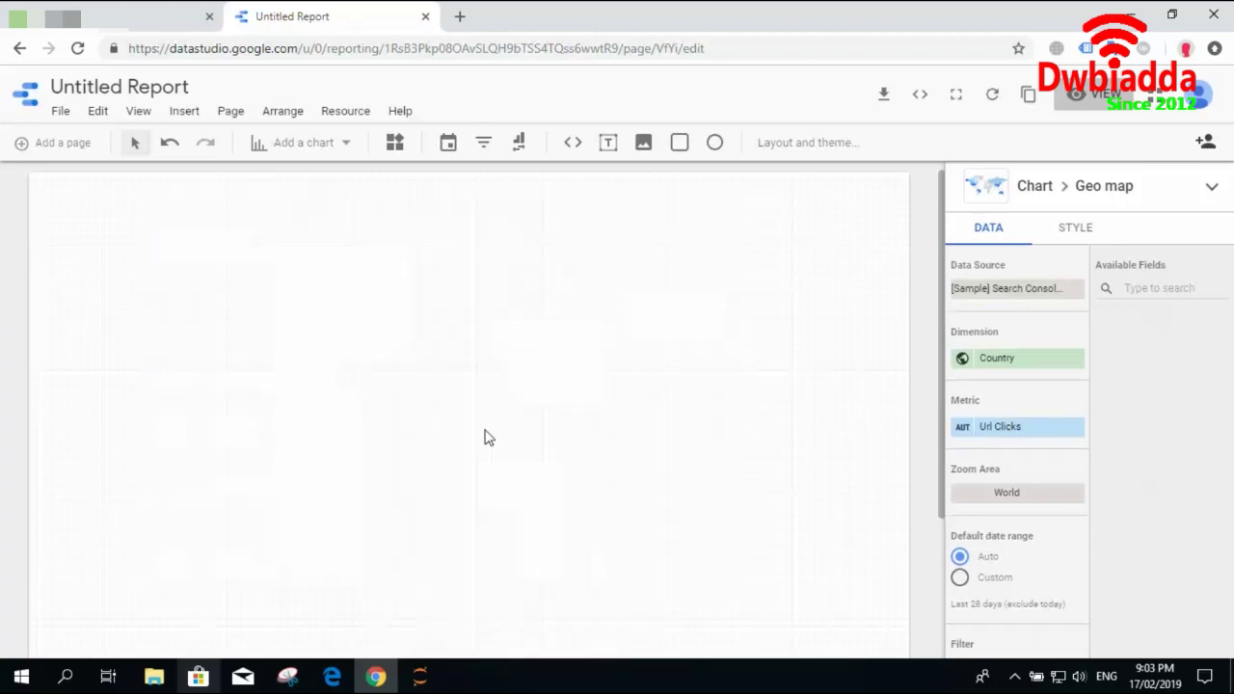
Insert a new geo map and enlarge it downward and sideways to nearly the full page width.
click(345, 145)
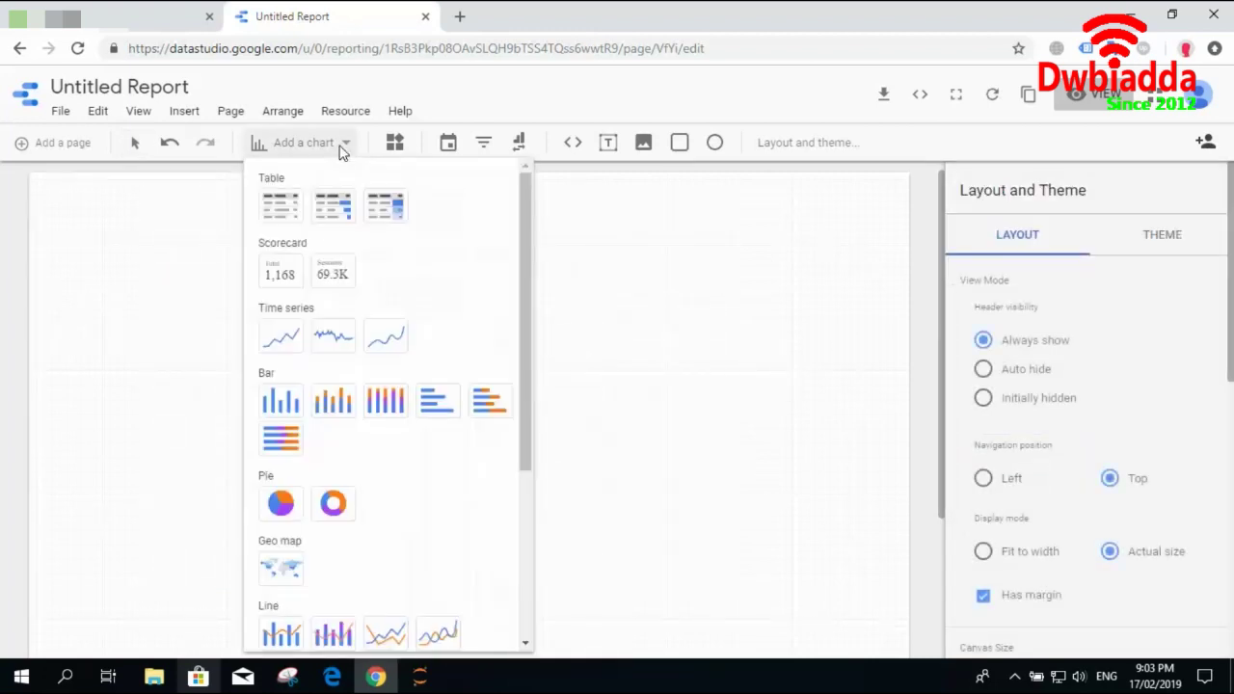
click(280, 567)
drag(492, 383, 504, 611)
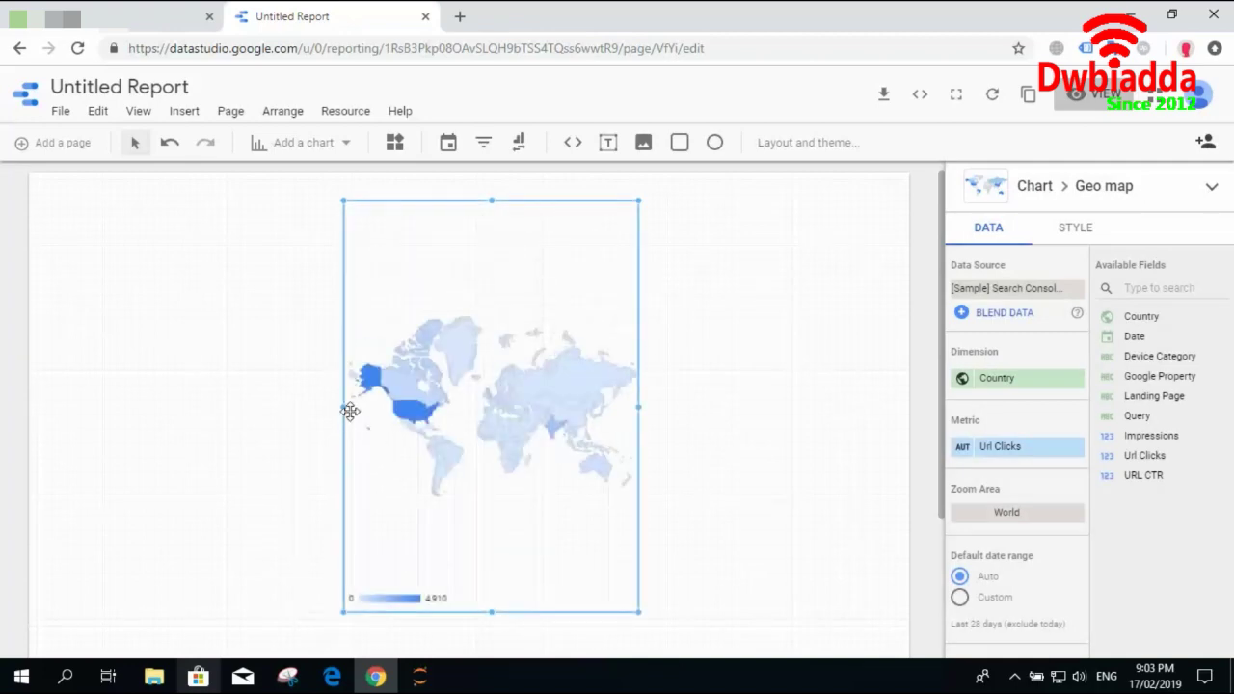
drag(344, 409, 69, 399)
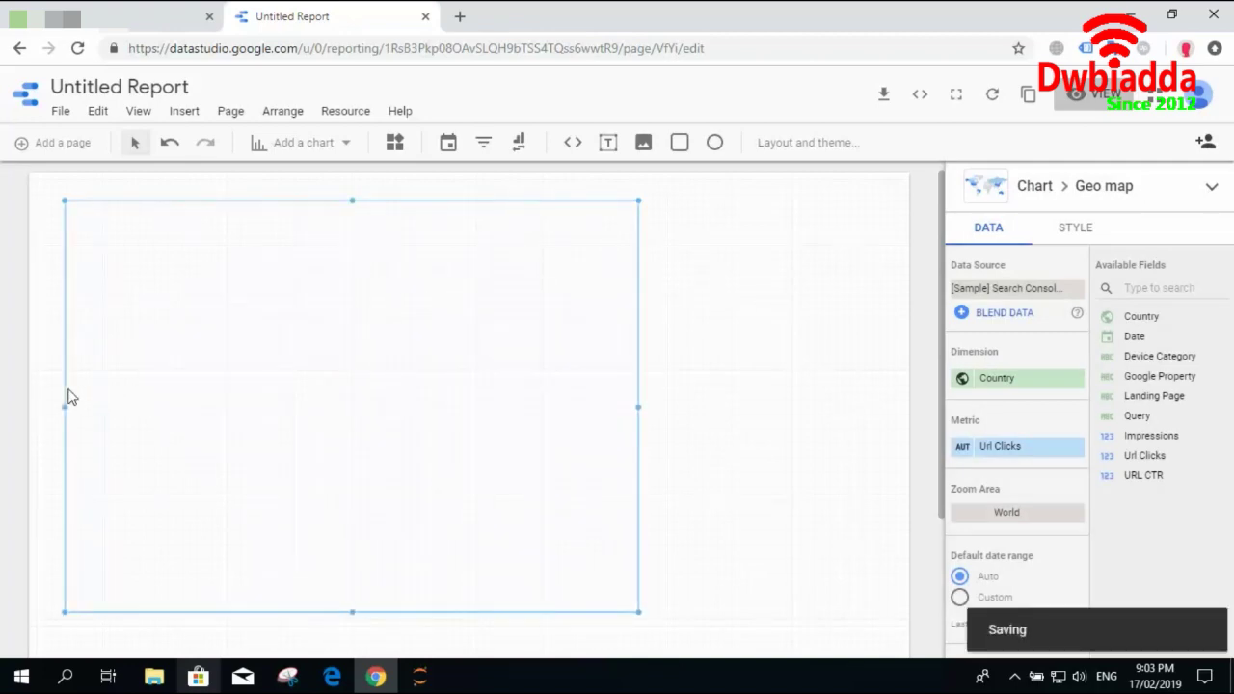
drag(640, 406, 845, 406)
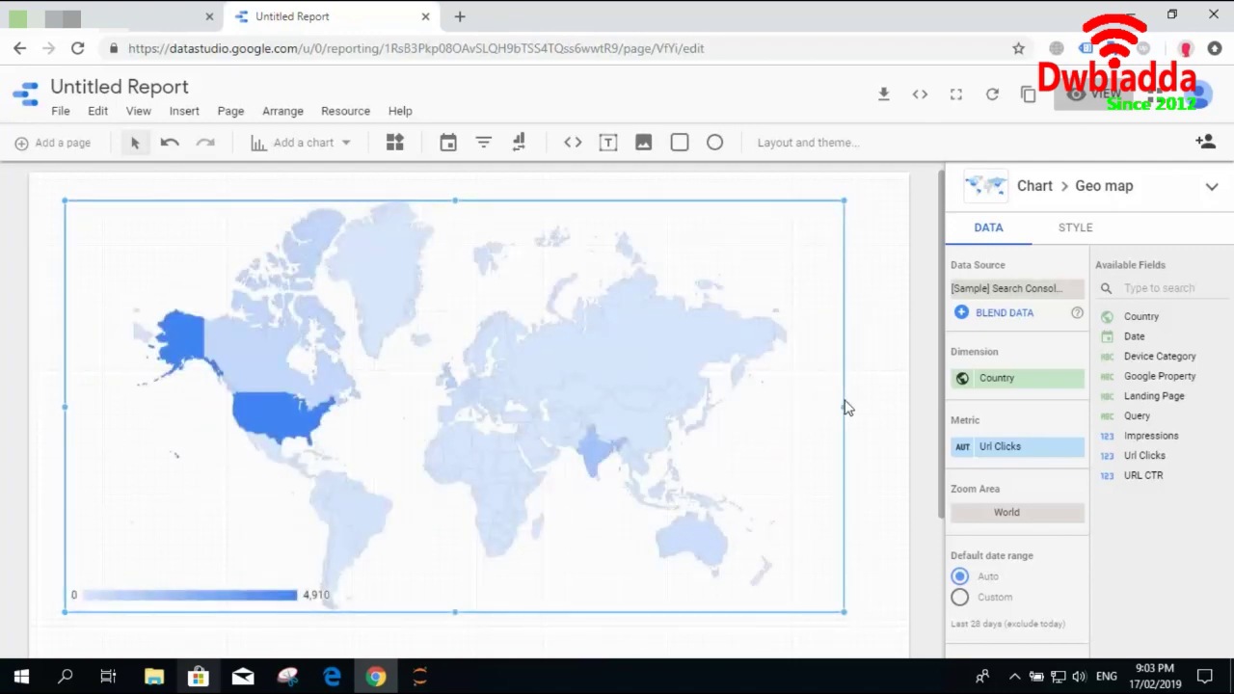
drag(844, 407, 872, 409)
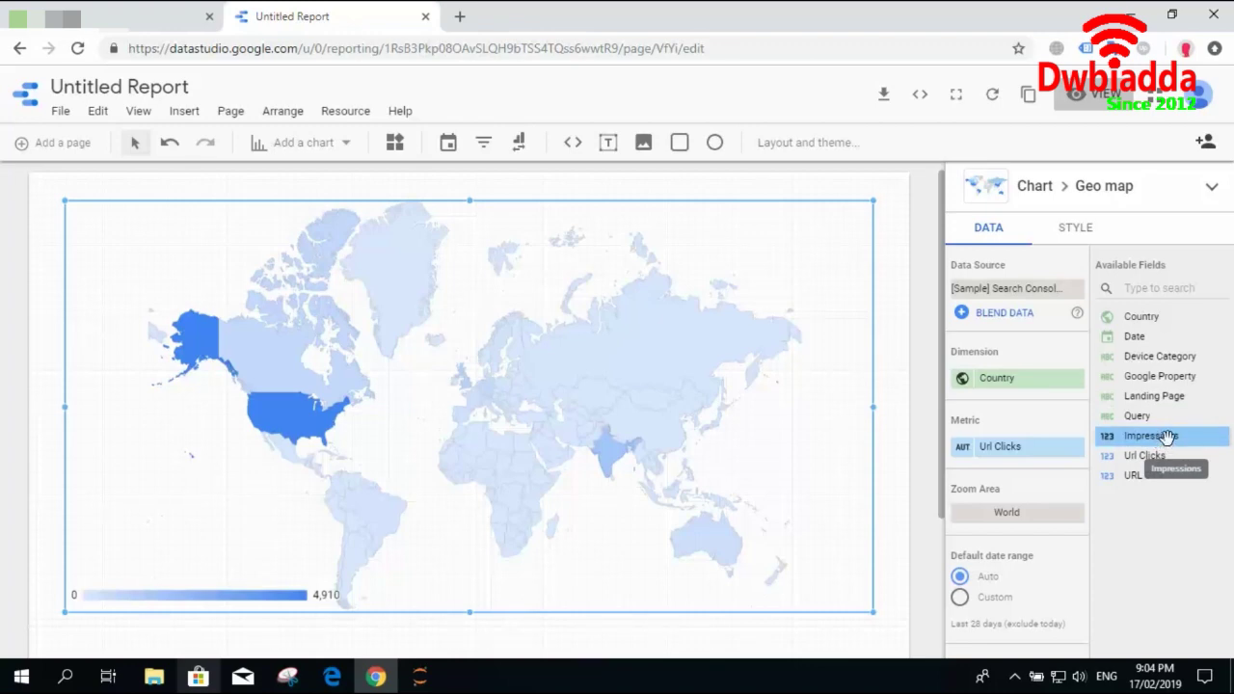
Try Impressions and URL CTR as the geo map's metric, and settle on Impressions.
drag(1167, 439, 1020, 456)
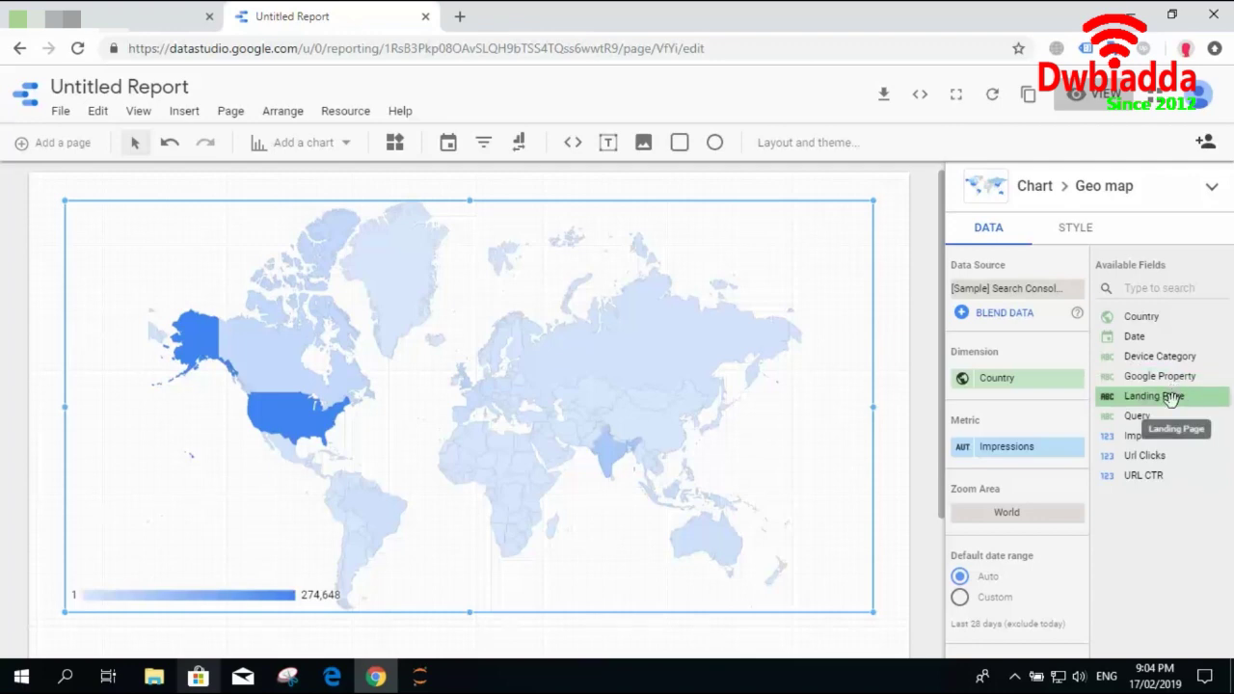
drag(1152, 479, 1022, 461)
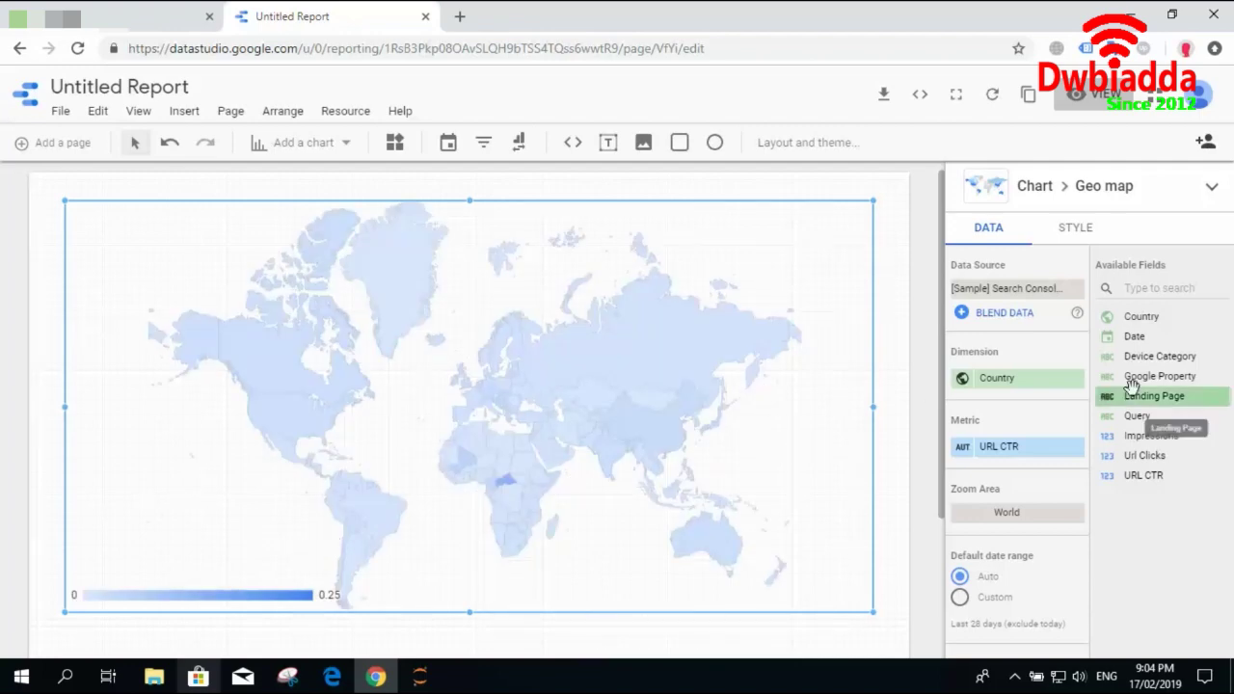
drag(1165, 439, 1036, 447)
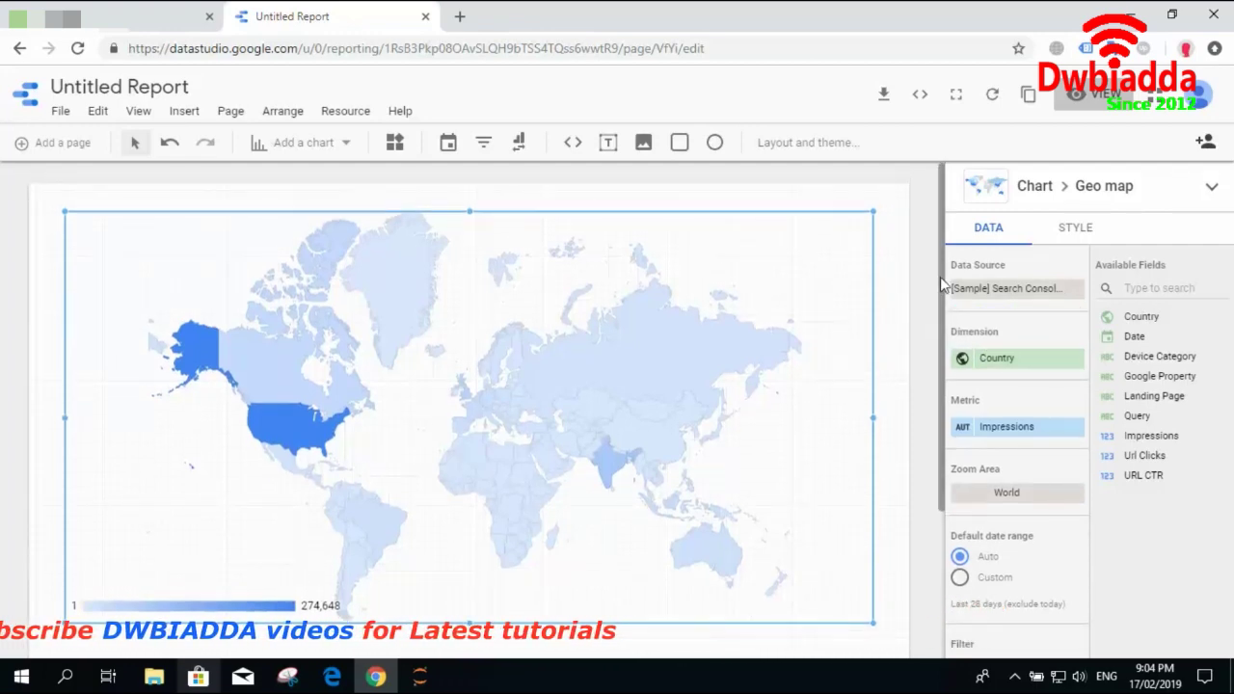
Lower the geo map's upper edge slightly to leave free space above the chart.
scroll(941, 277, down, 1)
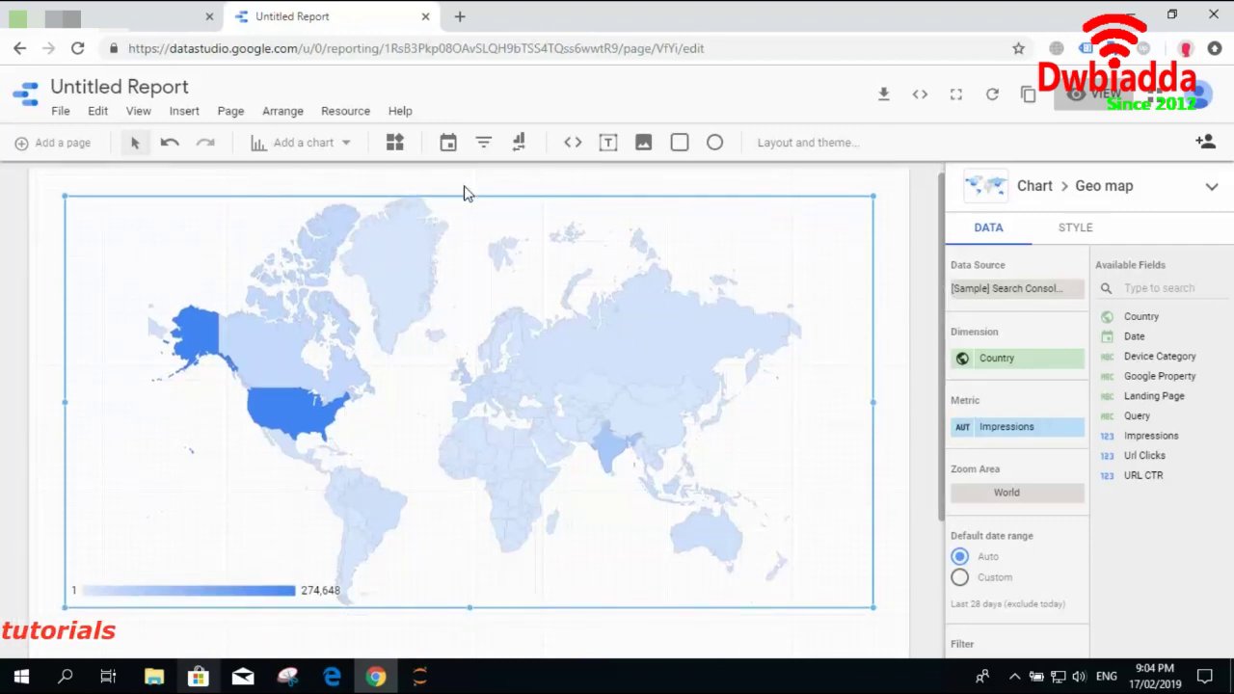
drag(466, 194, 469, 225)
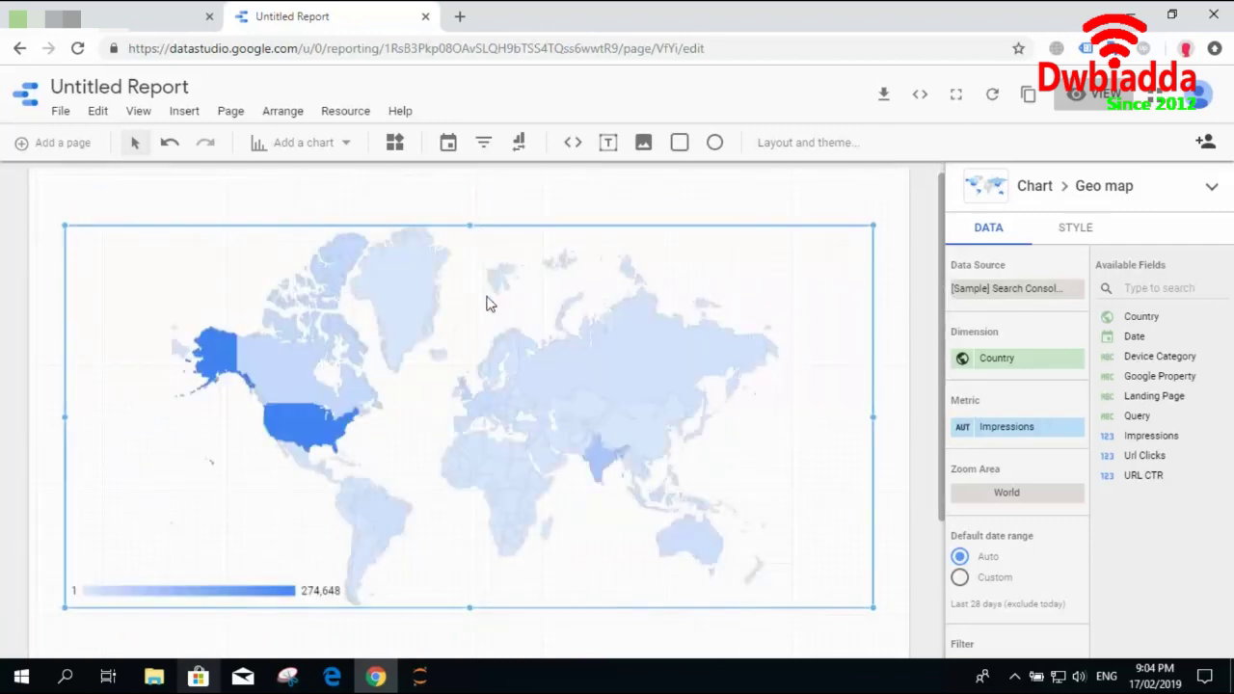
Style the geo map with dark red as the max color value and a lighter red as the mid color value.
click(1076, 232)
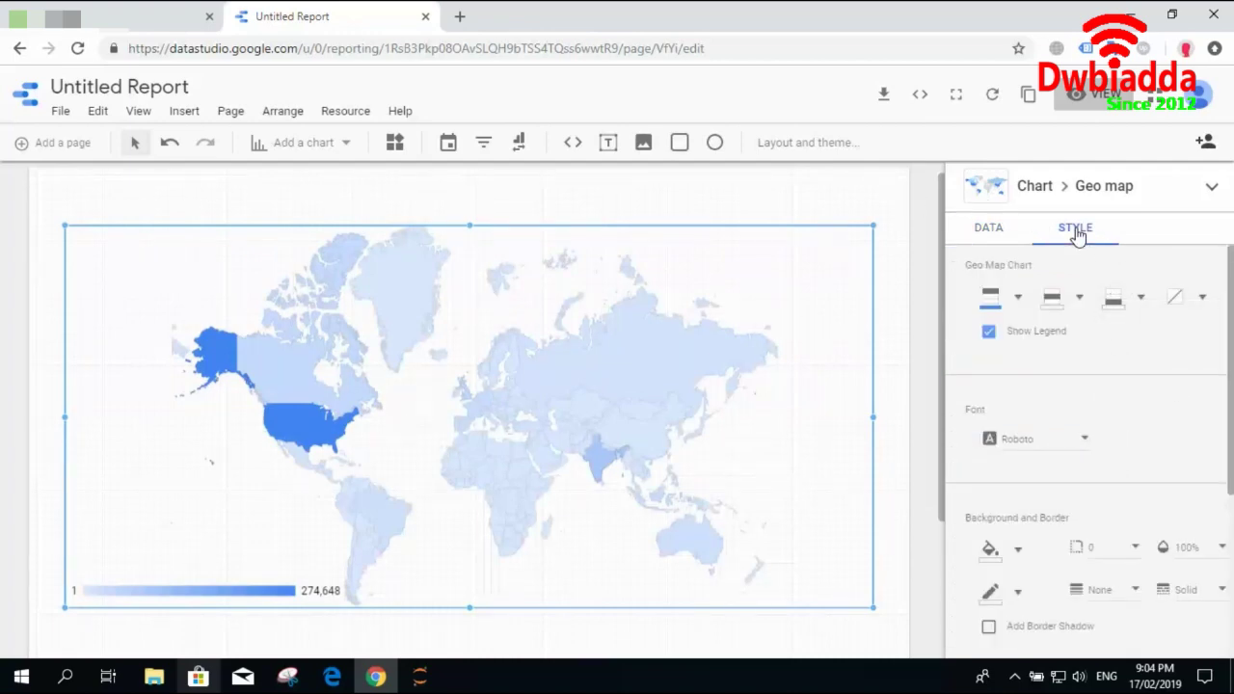
click(1018, 299)
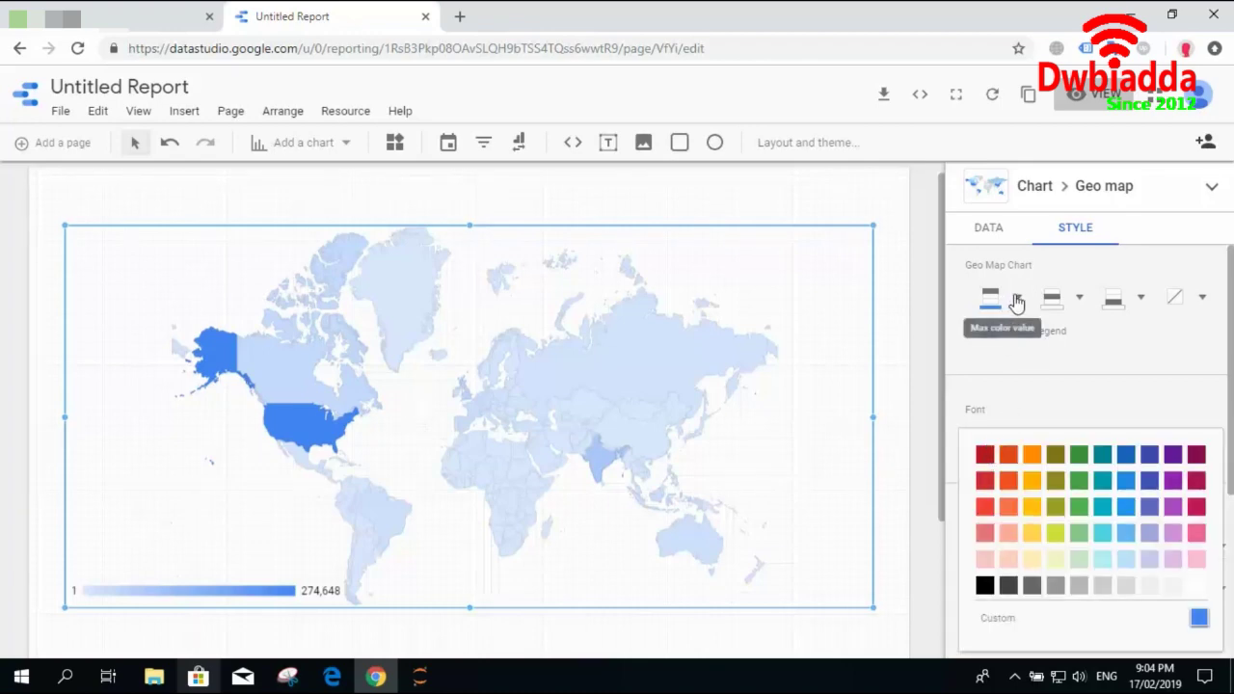
click(984, 454)
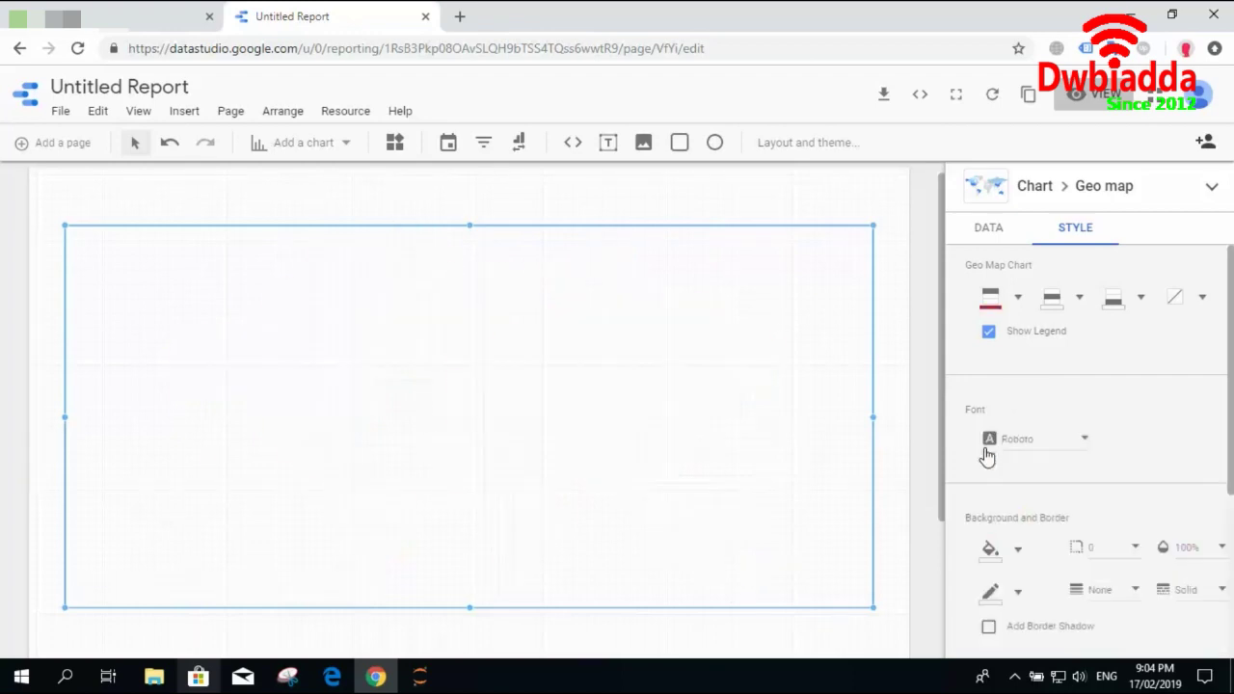
click(1081, 303)
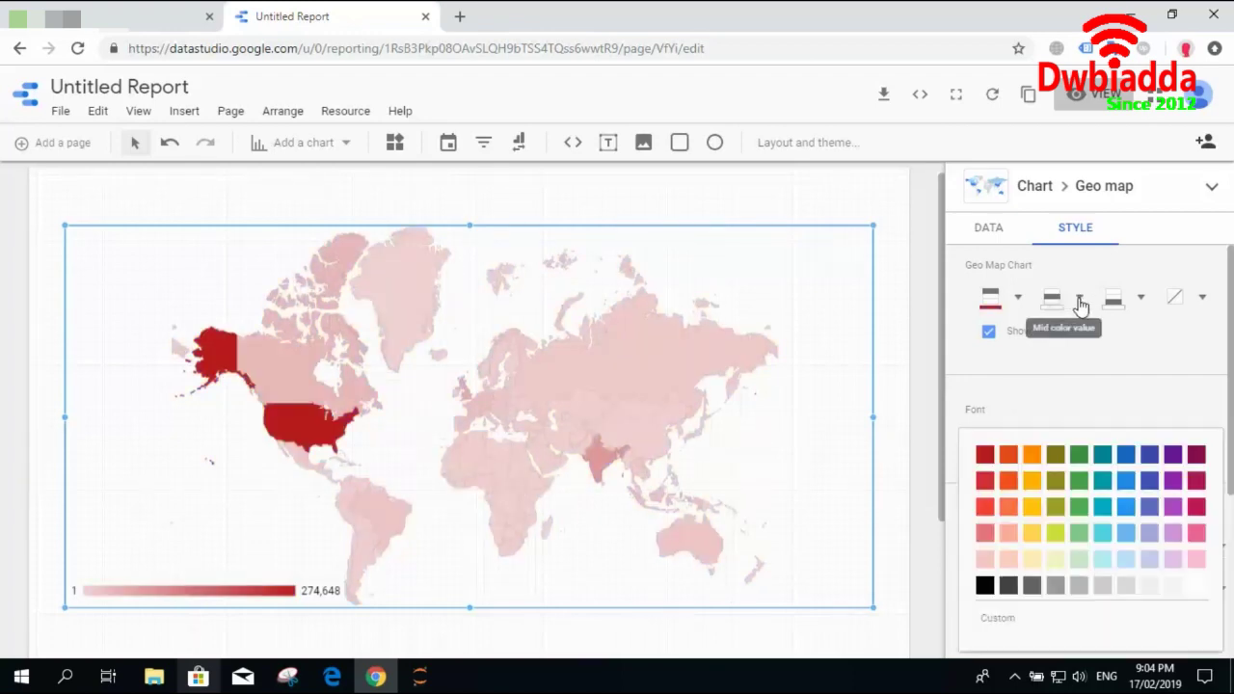
click(988, 495)
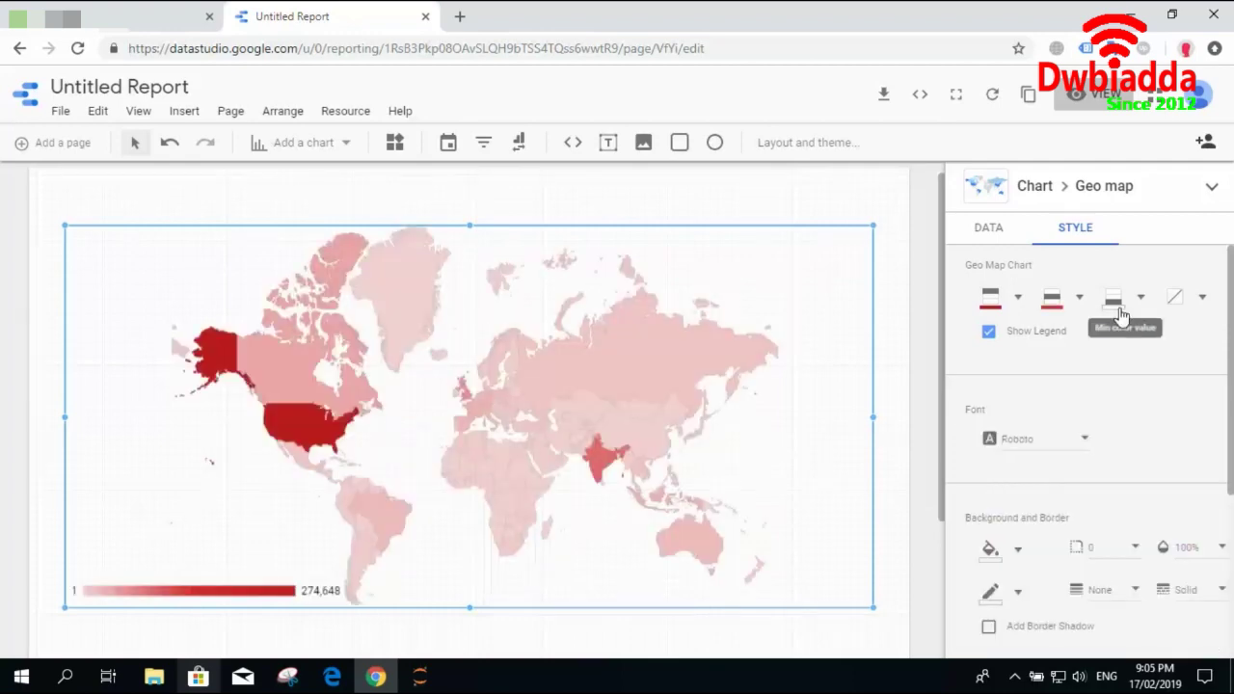
Set the geo map's min color value to dark blue, and preview the report in view mode before returning to editing.
click(1121, 316)
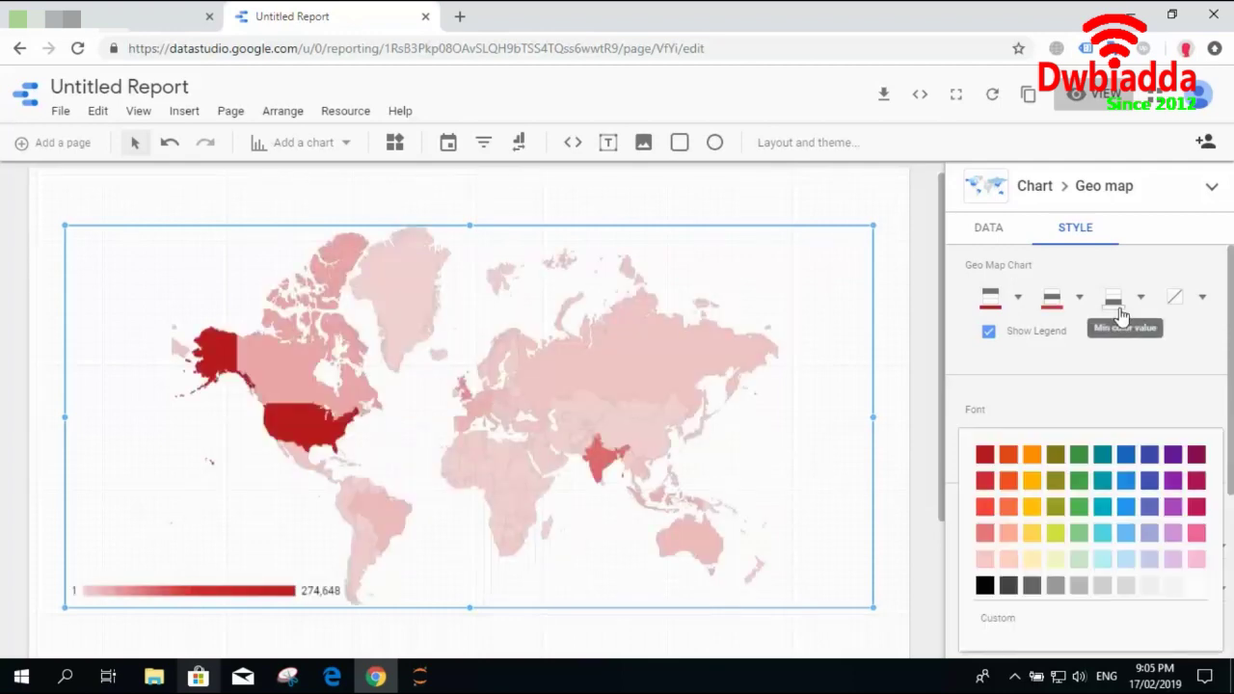
click(1132, 462)
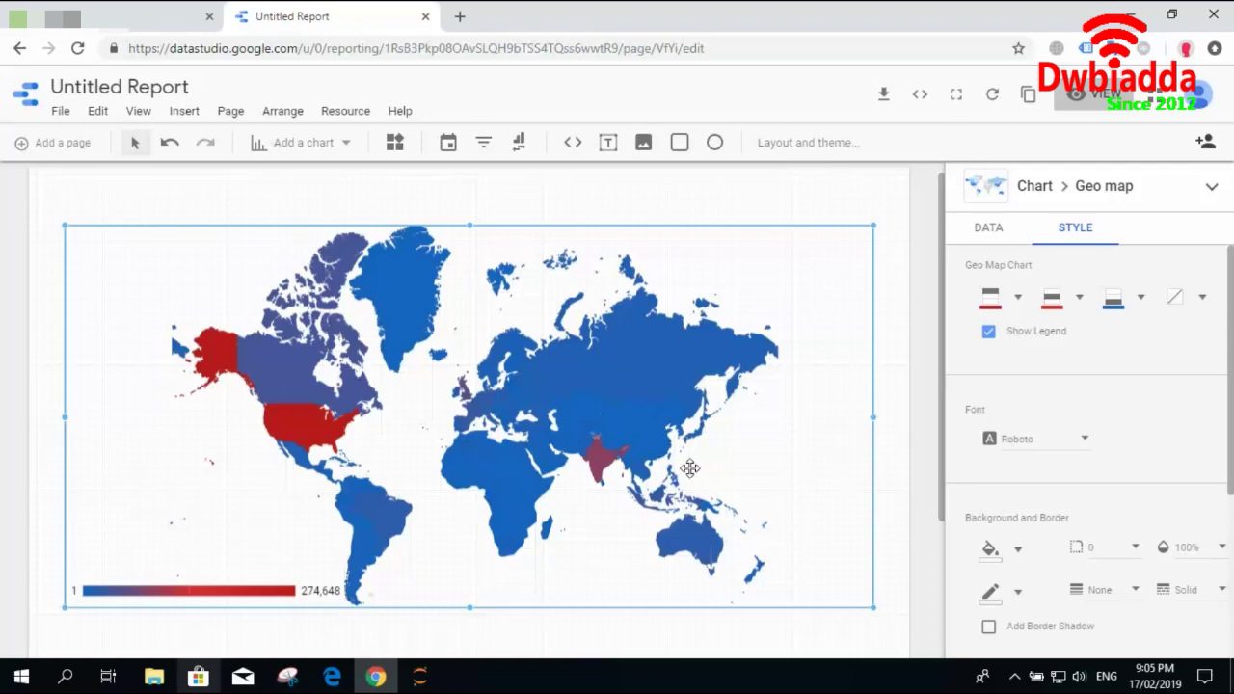
click(1094, 93)
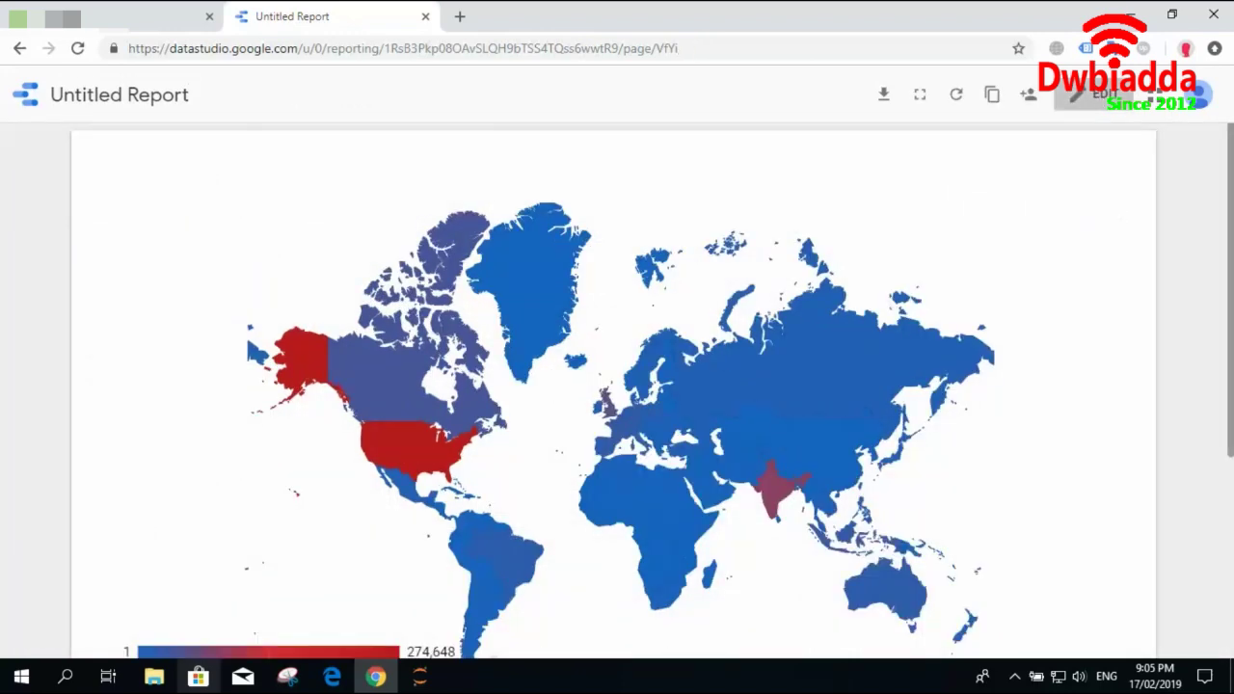
scroll(772, 279, down, 1)
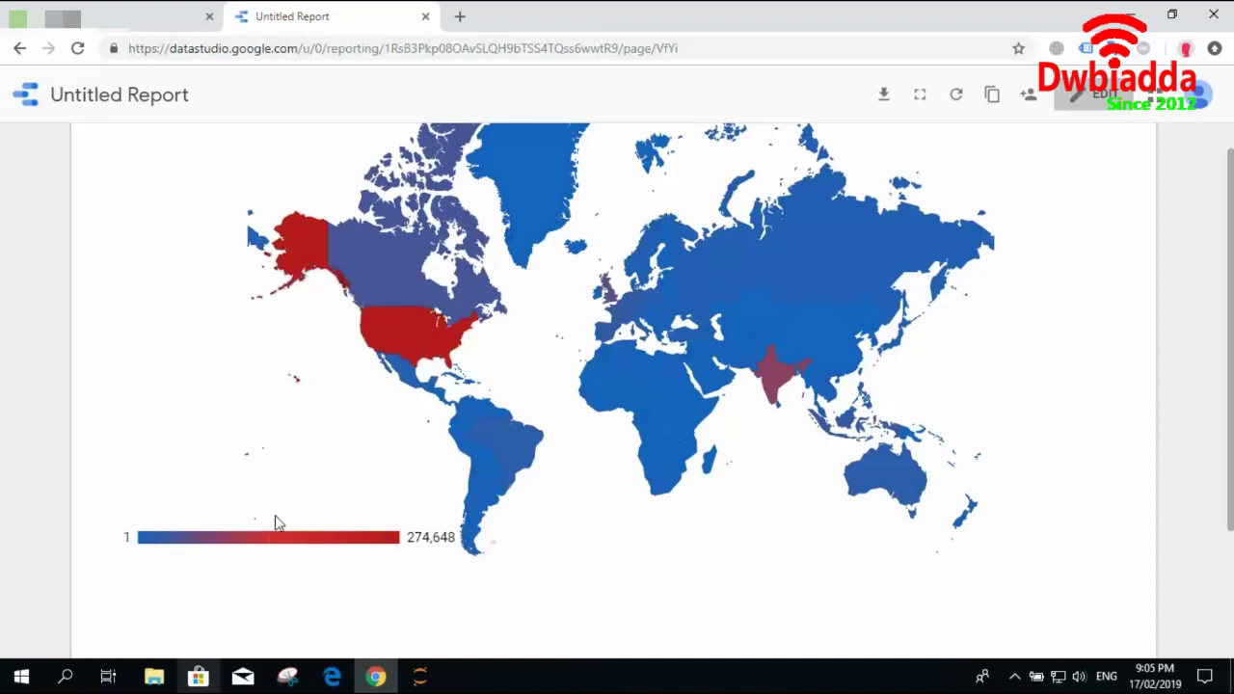
click(1099, 94)
Try Reenie Beanie as the geo map's font, and settle on Permanent Marker.
click(694, 263)
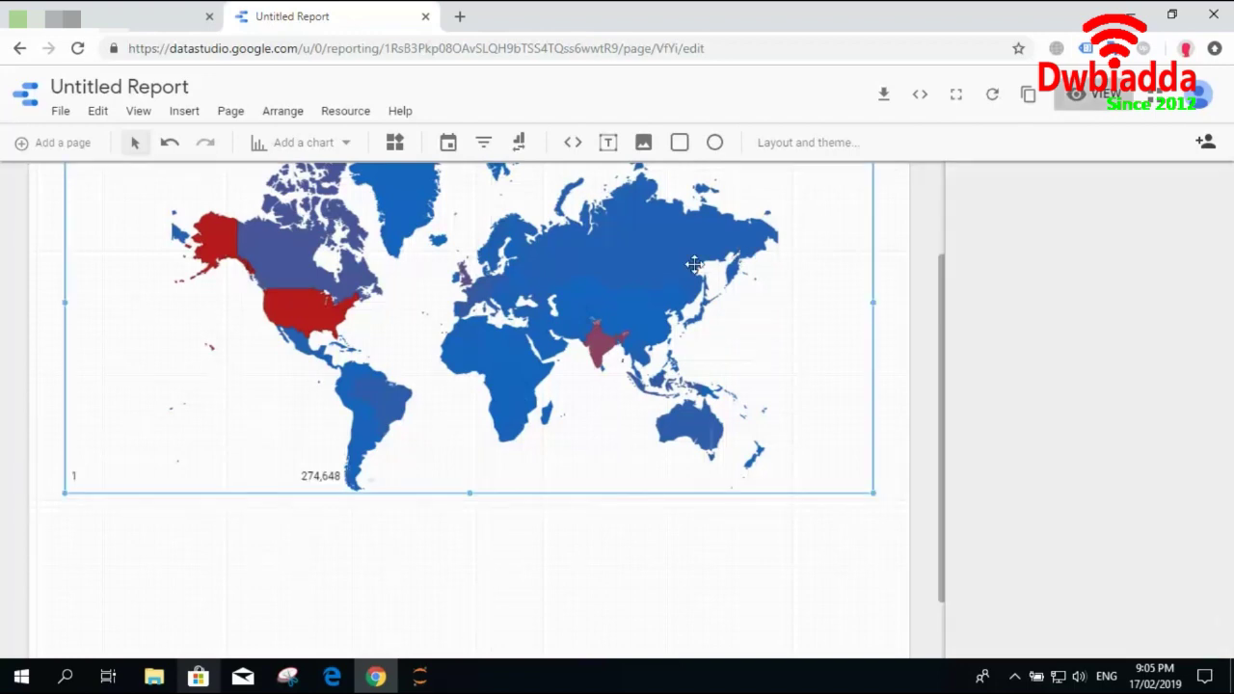
click(1077, 229)
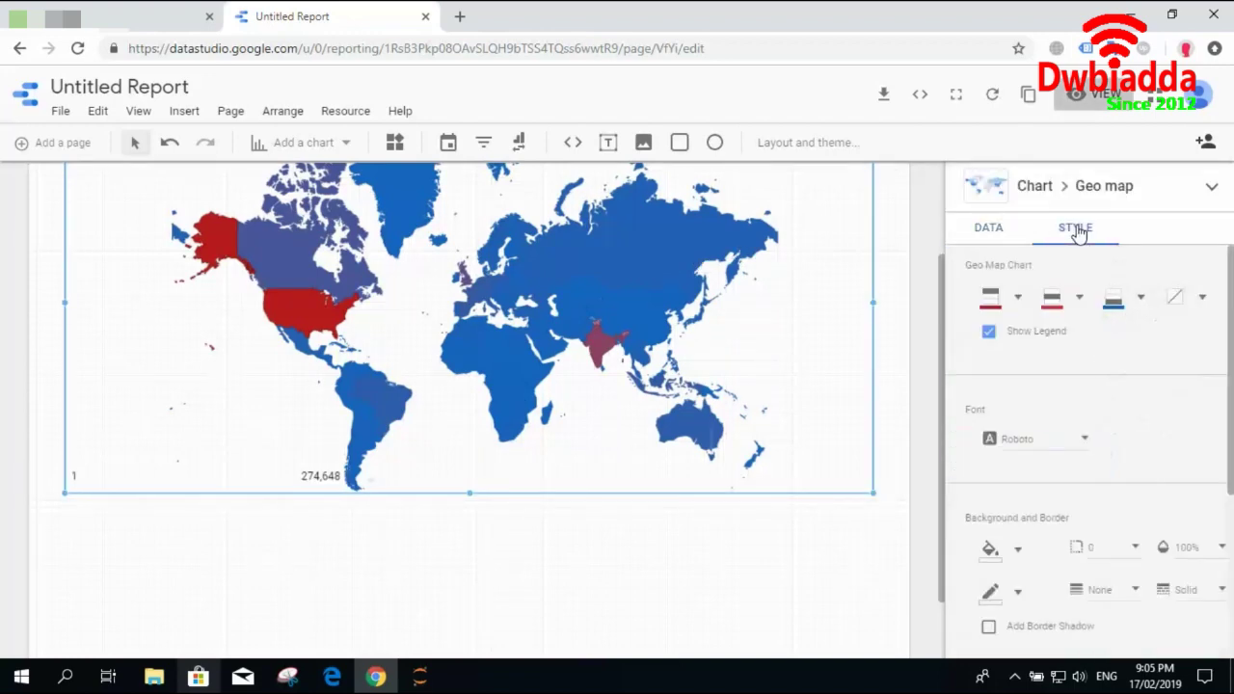
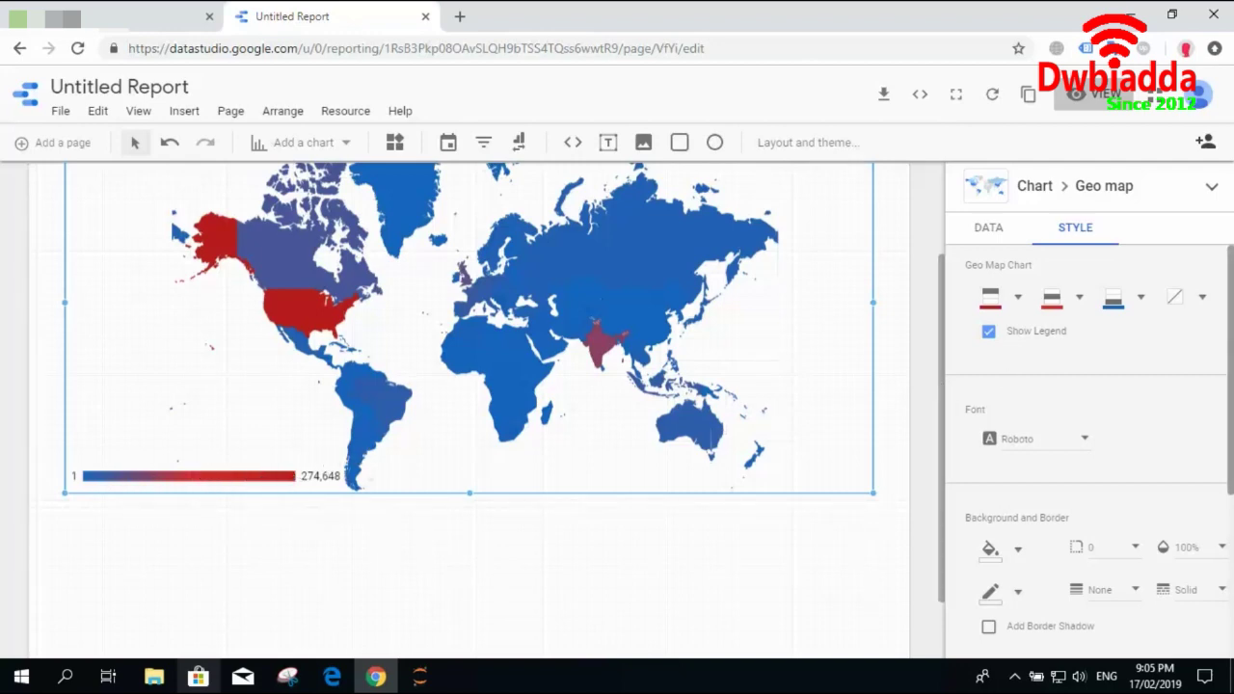
scroll(1089, 434, down, 2)
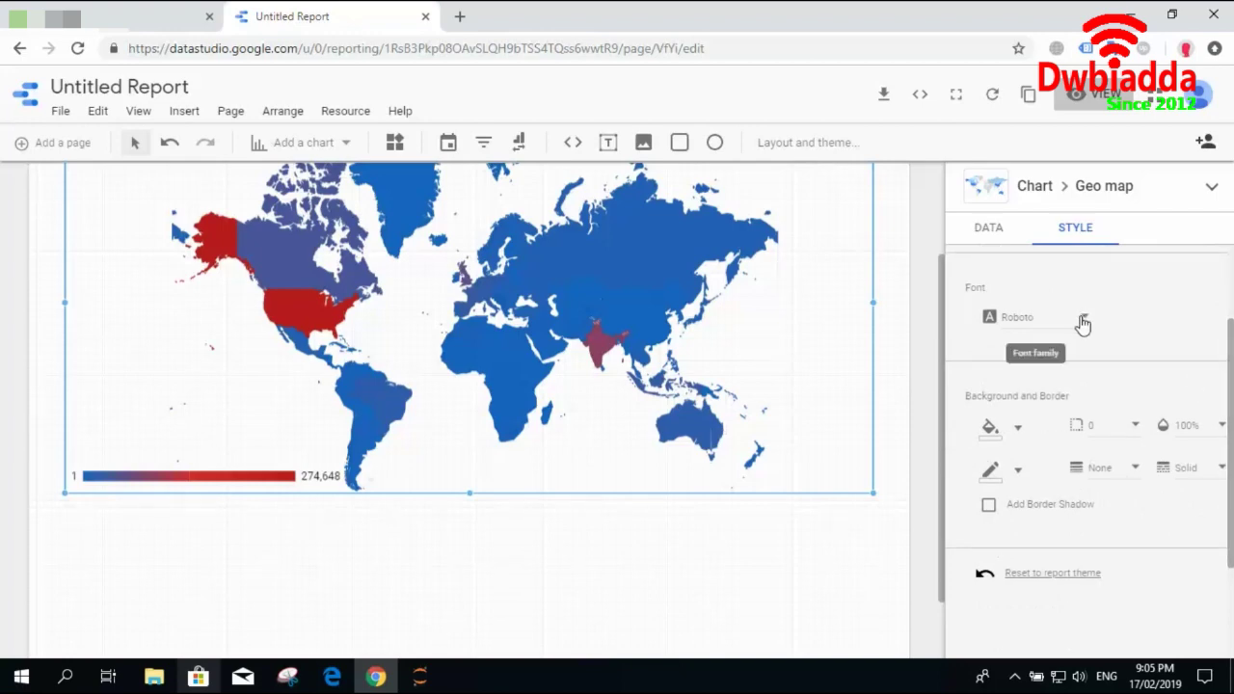
click(1081, 323)
click(1065, 279)
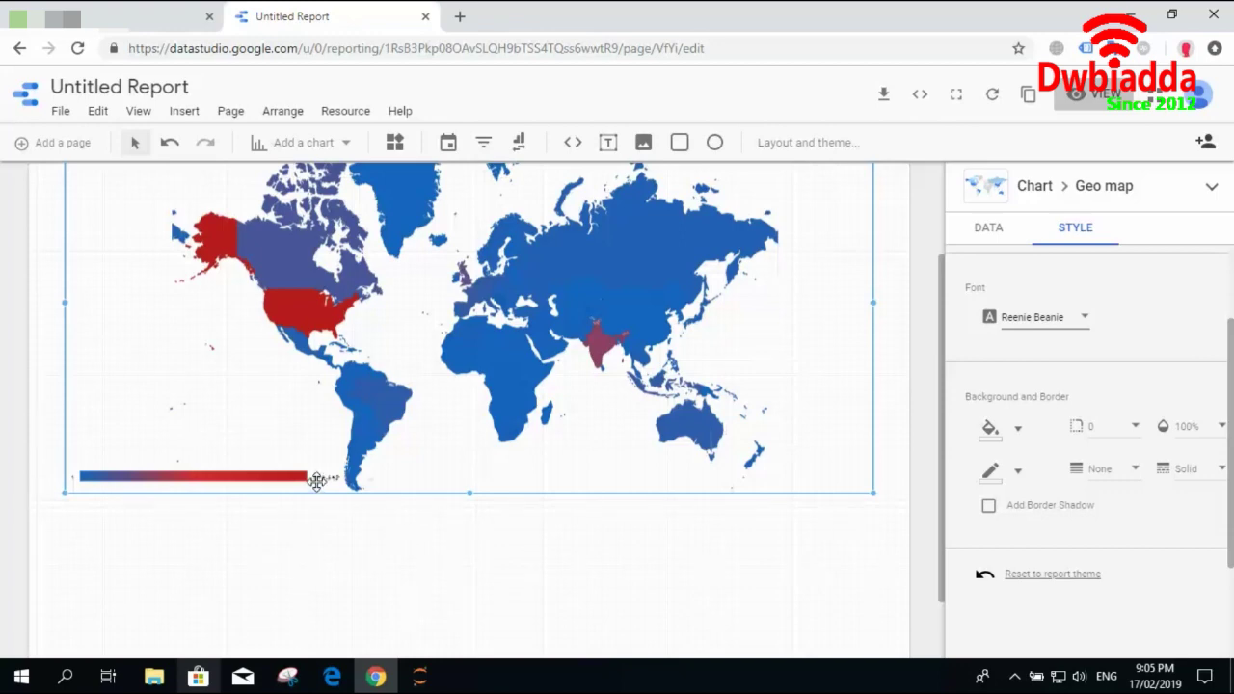
click(1075, 324)
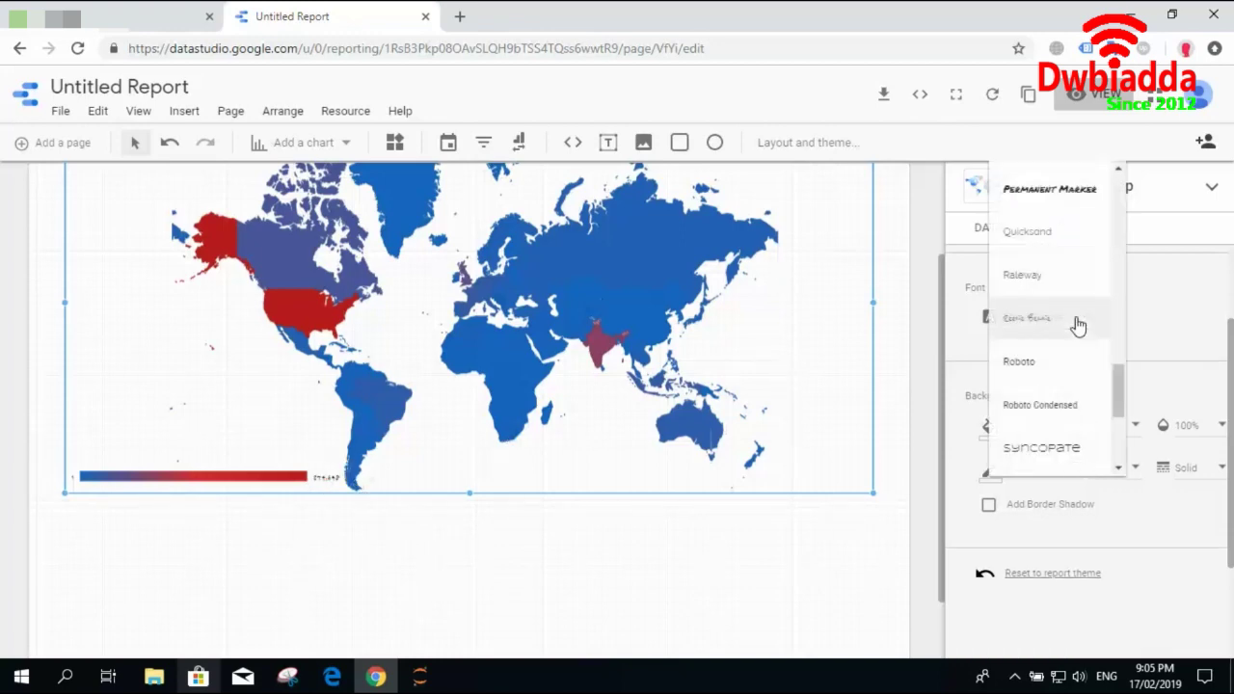
click(1064, 198)
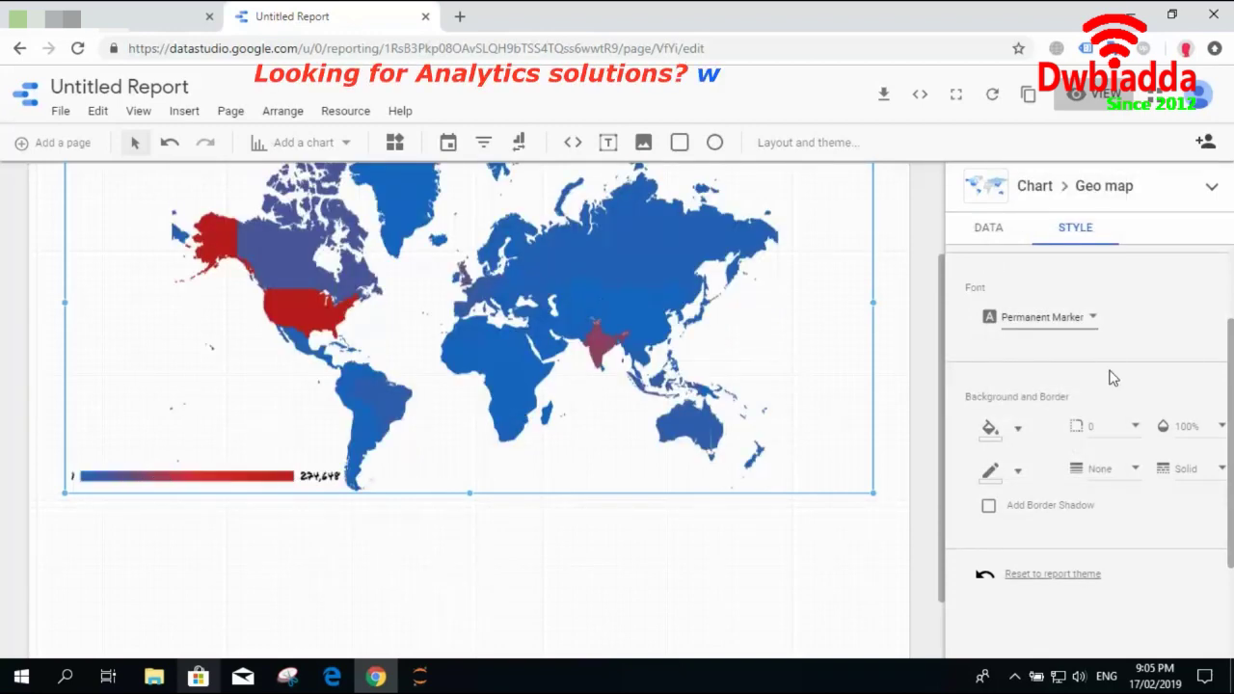
Try a black background on the geo map, settle on light pink, and set the border radius to 10.
scroll(1090, 405, up, 1)
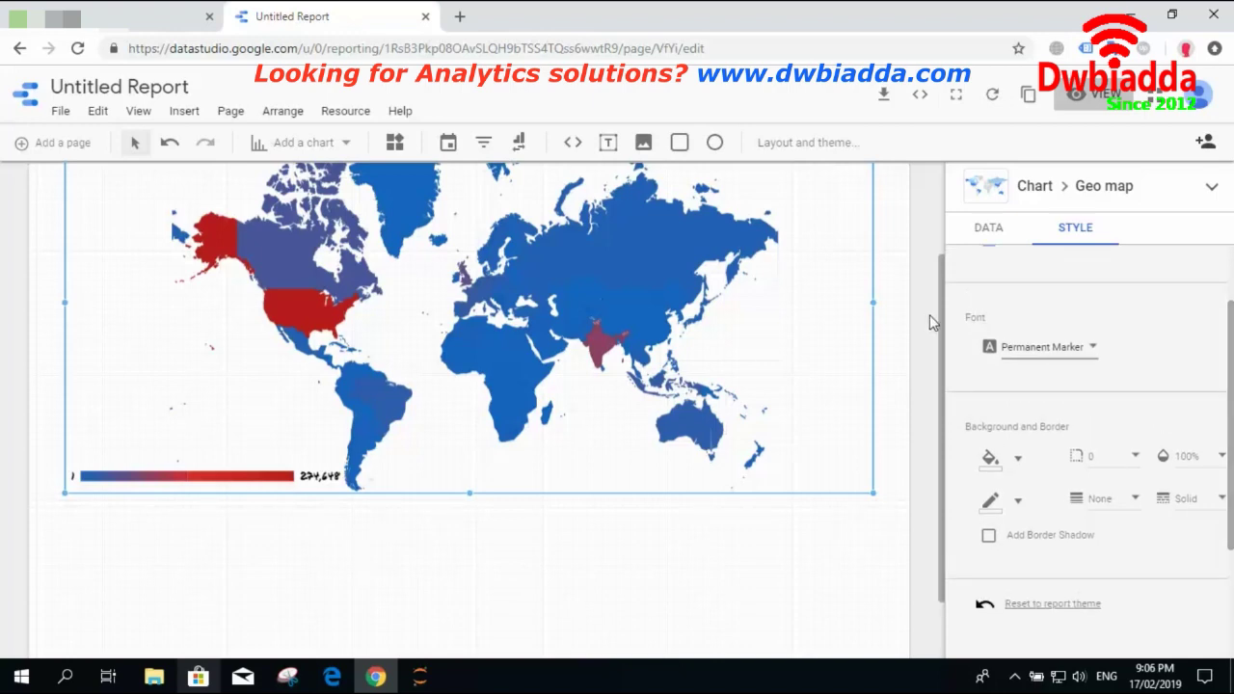
drag(941, 318, 939, 260)
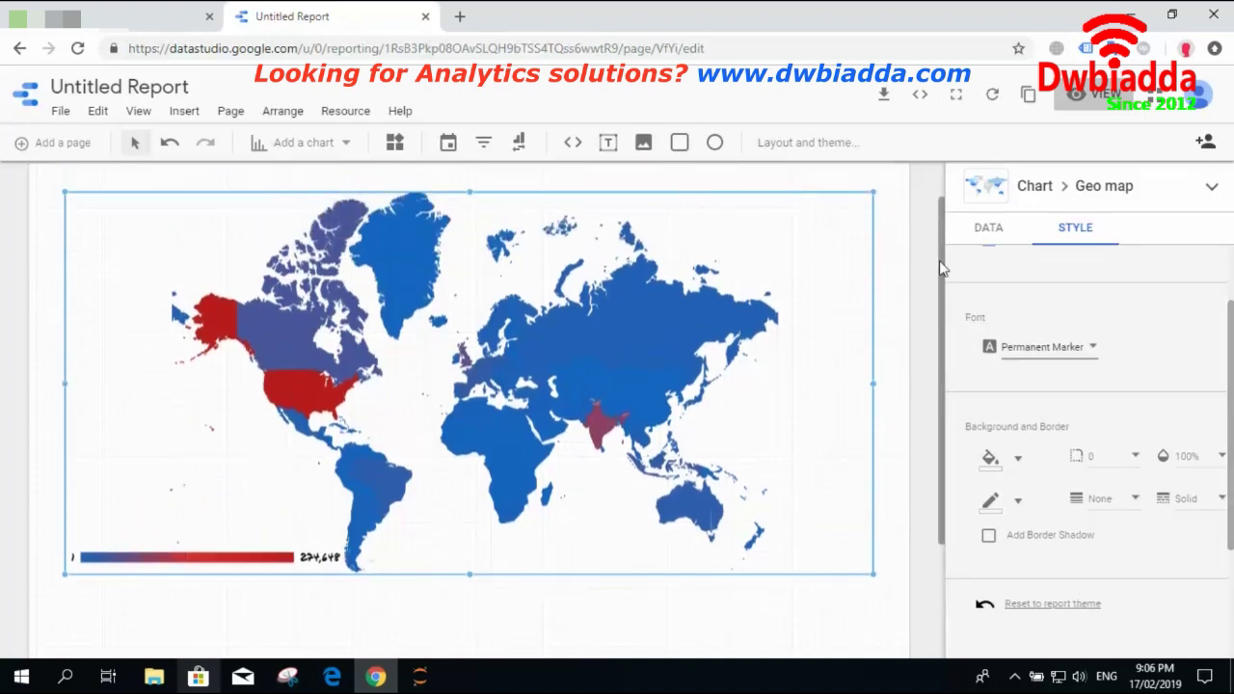
click(1017, 459)
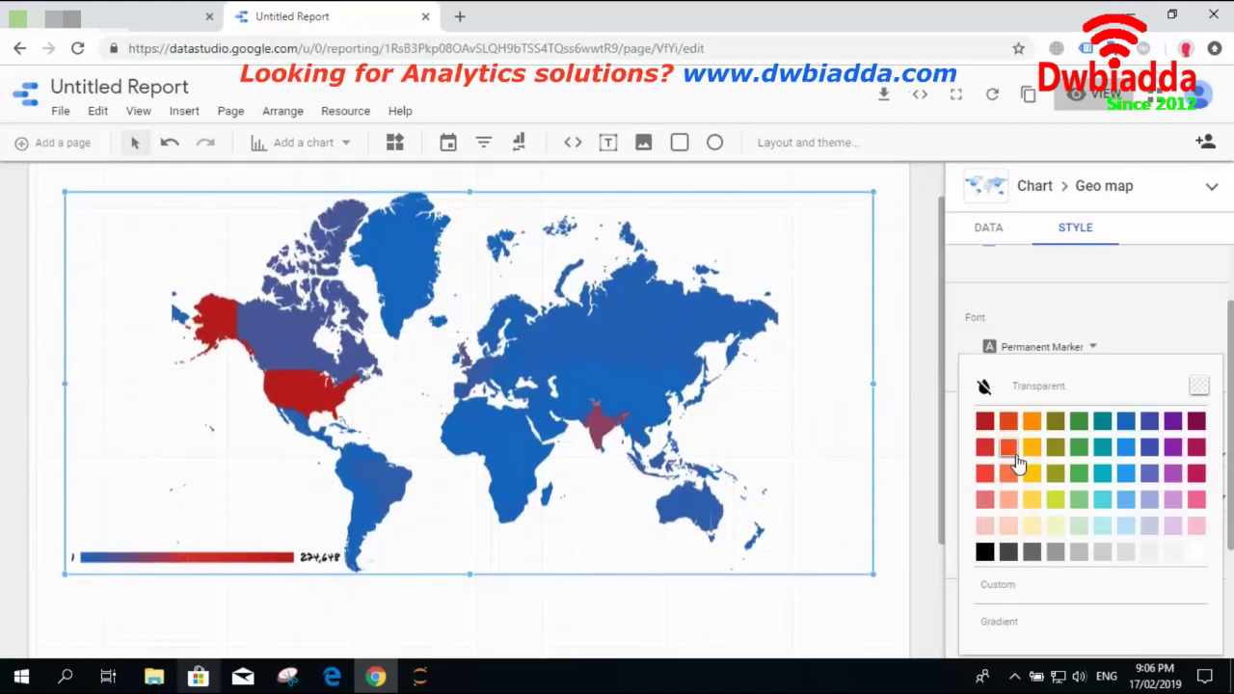
click(984, 552)
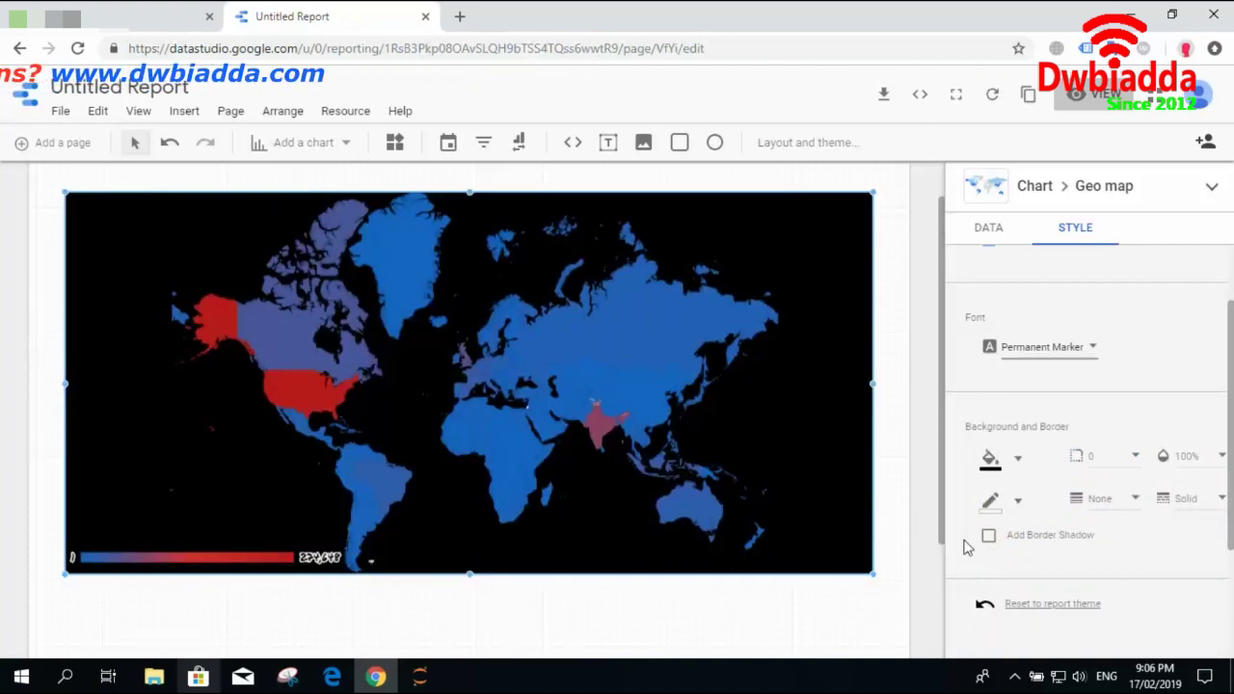
click(1018, 459)
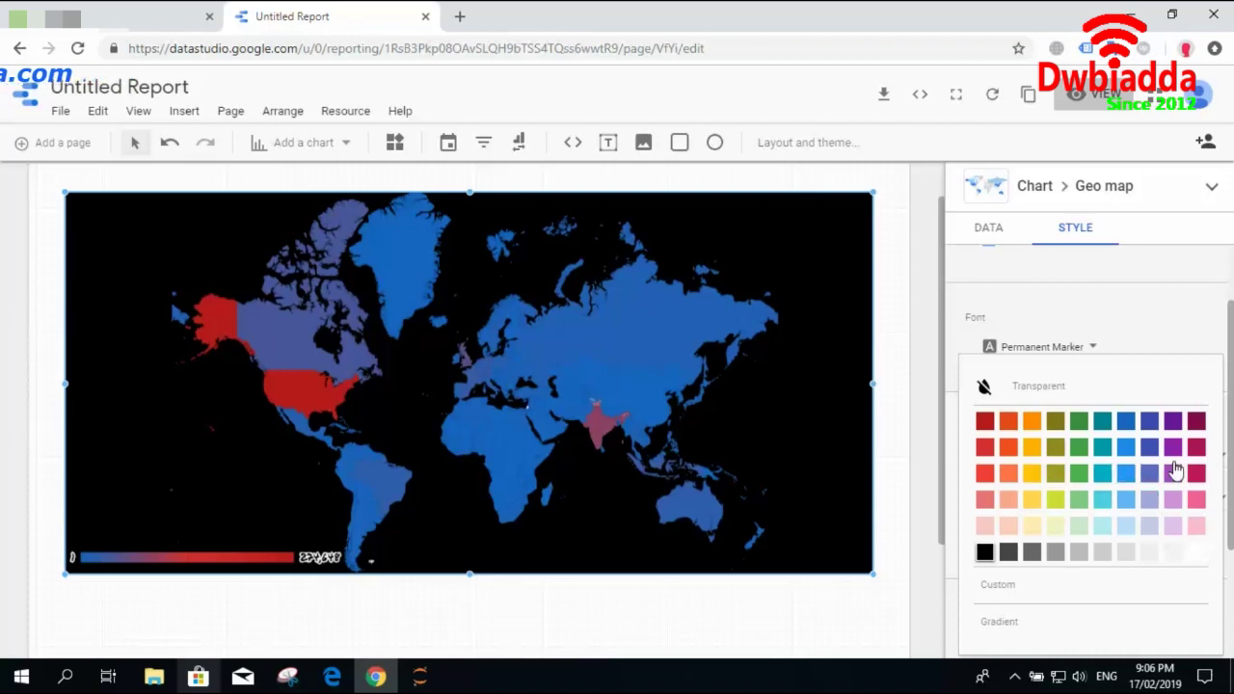
click(1194, 528)
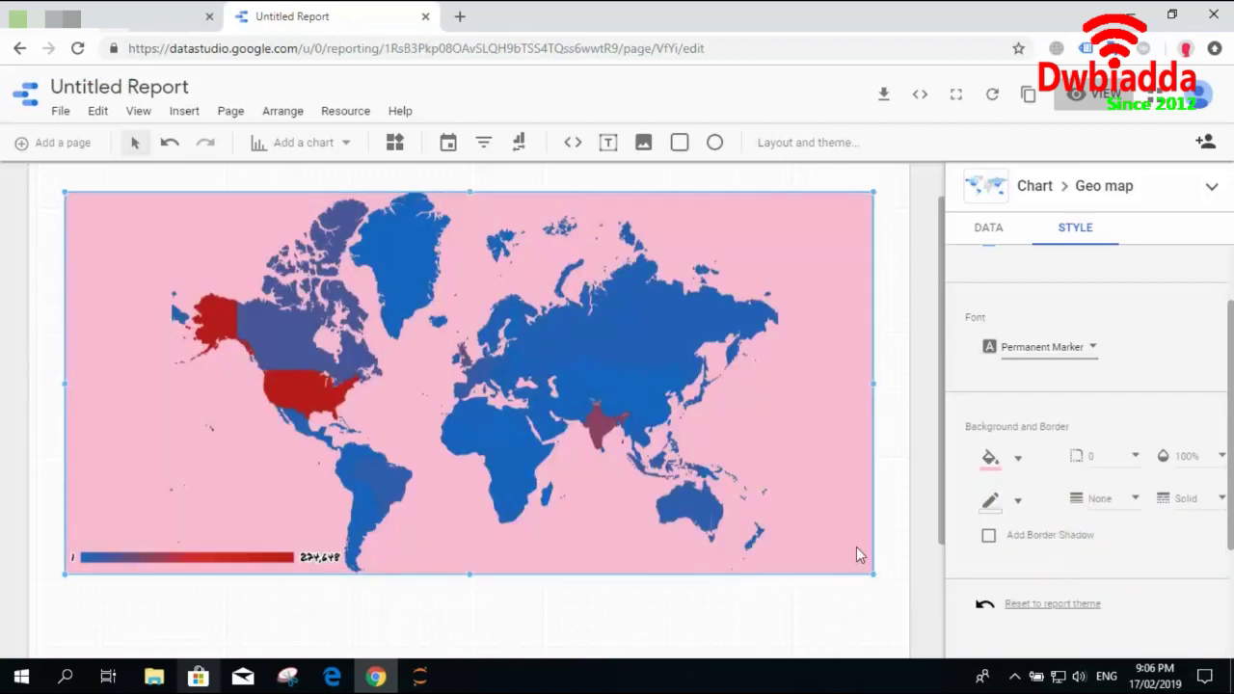
click(1118, 465)
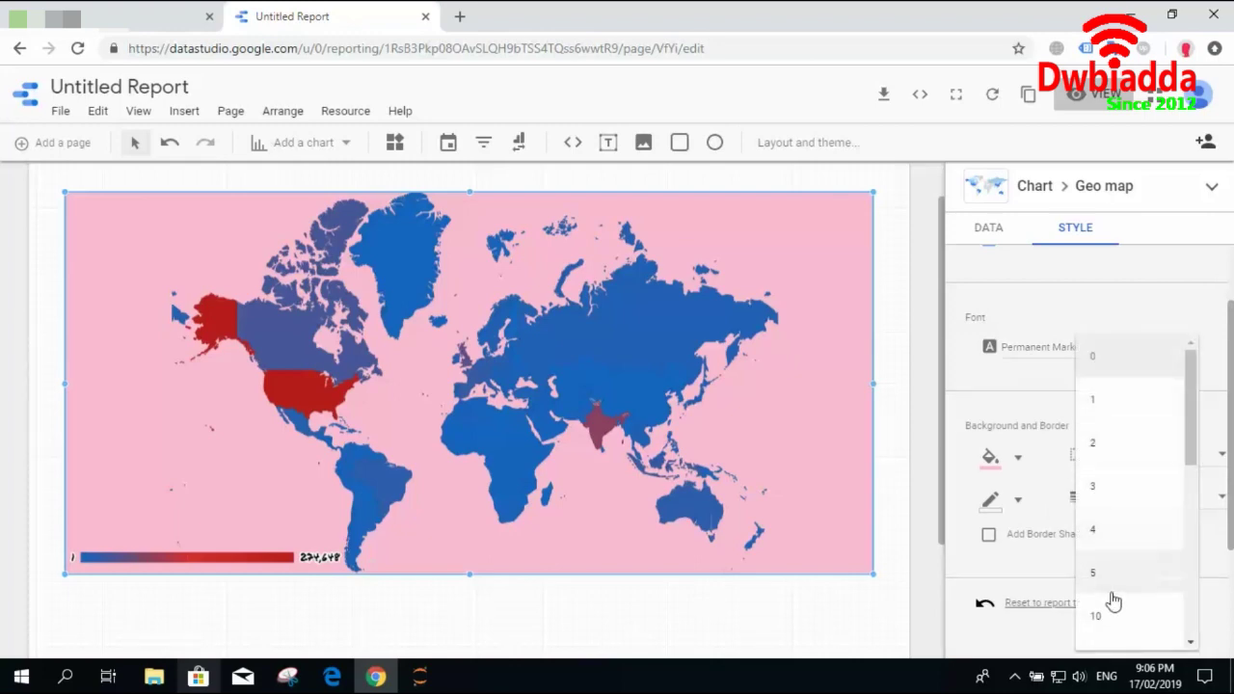
click(1106, 627)
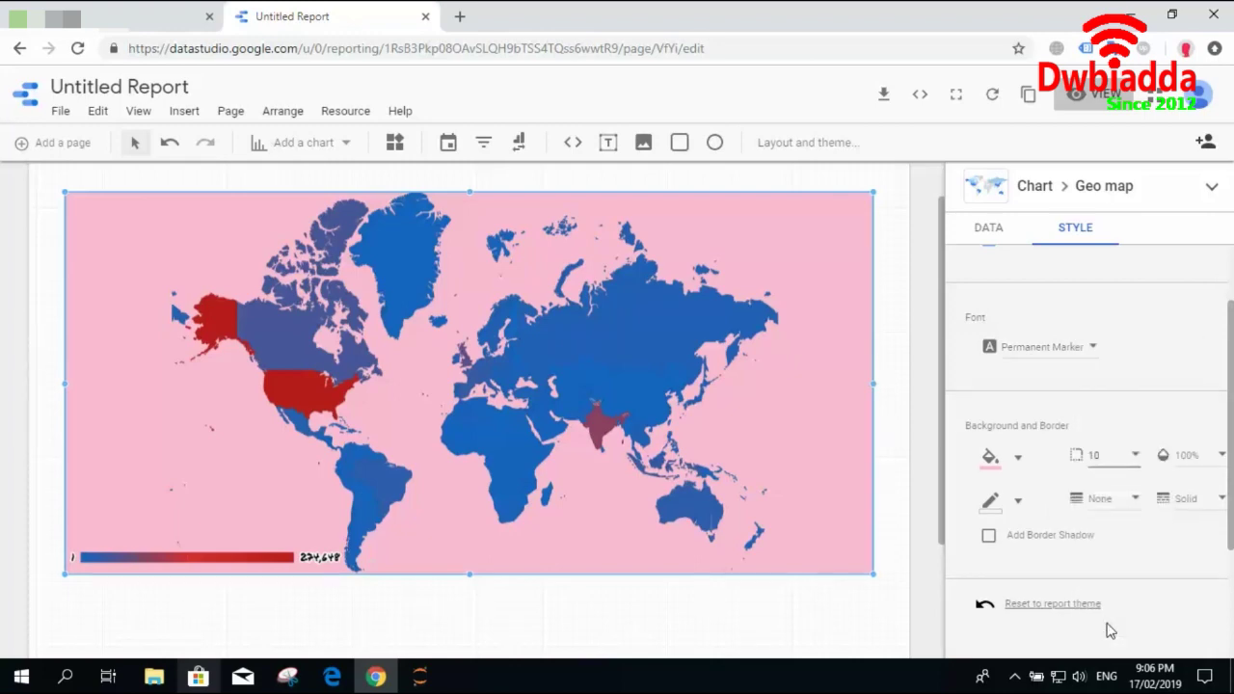
Try 10% and 30% opacity on the geo map's background settings, and restore 100%.
click(1190, 462)
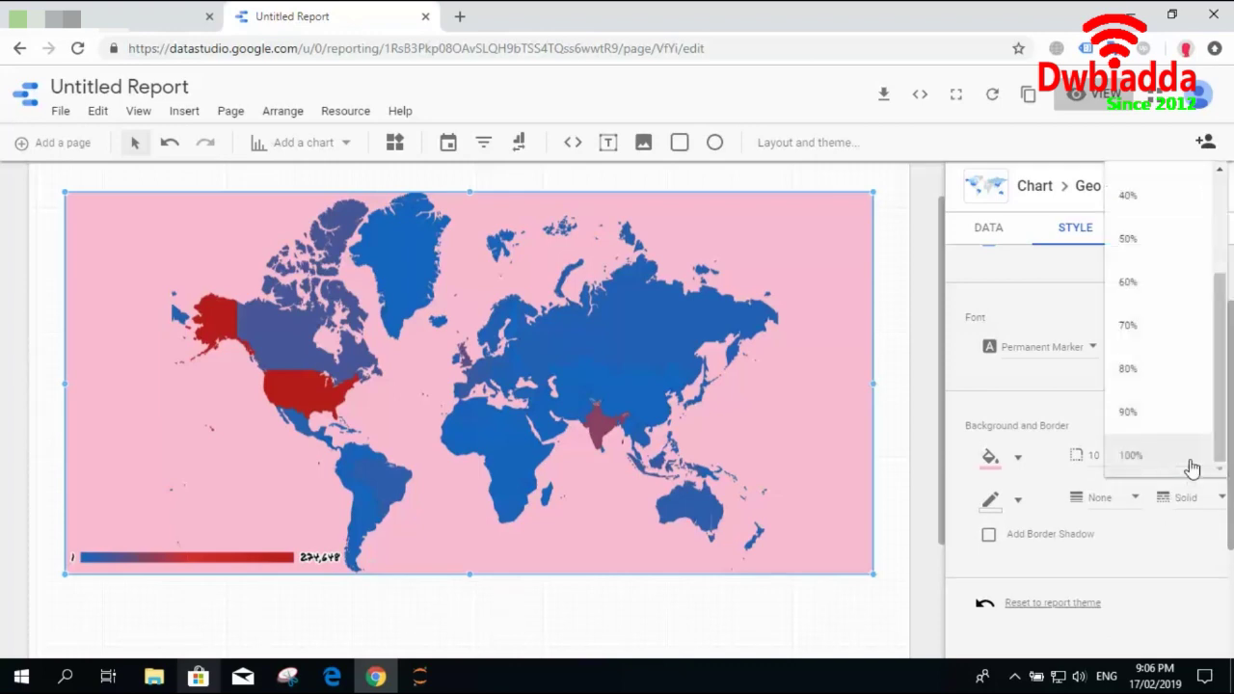
drag(1225, 386, 1223, 298)
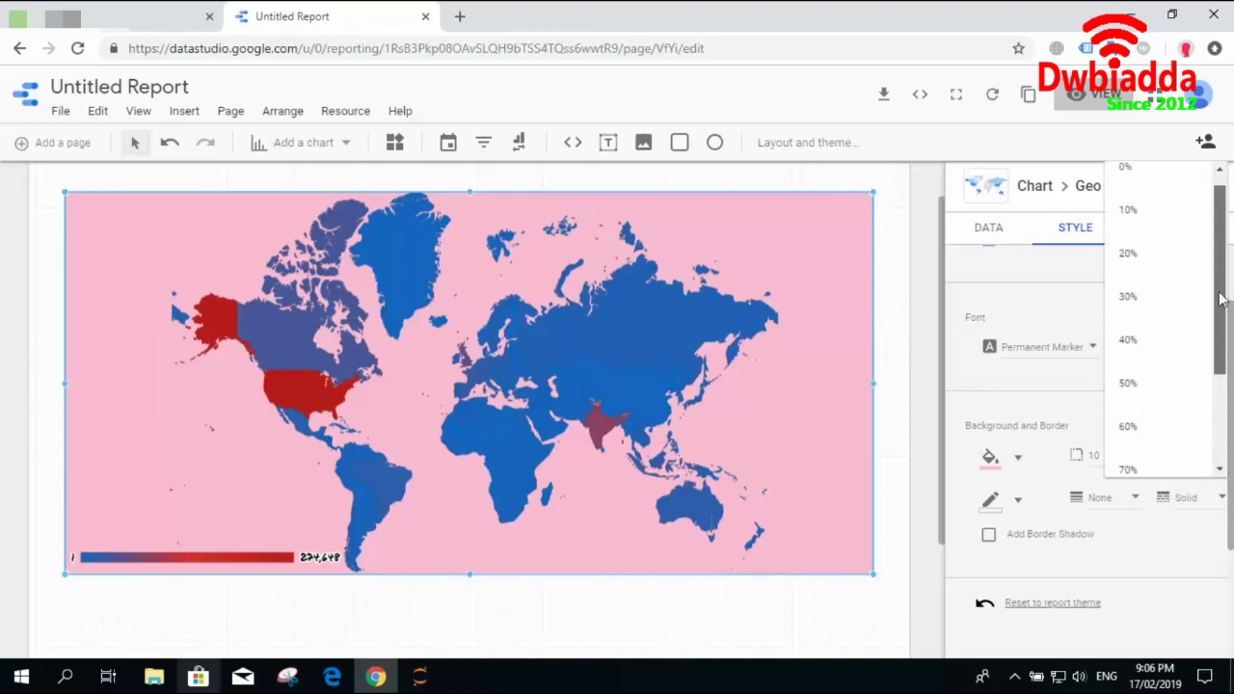
click(1160, 215)
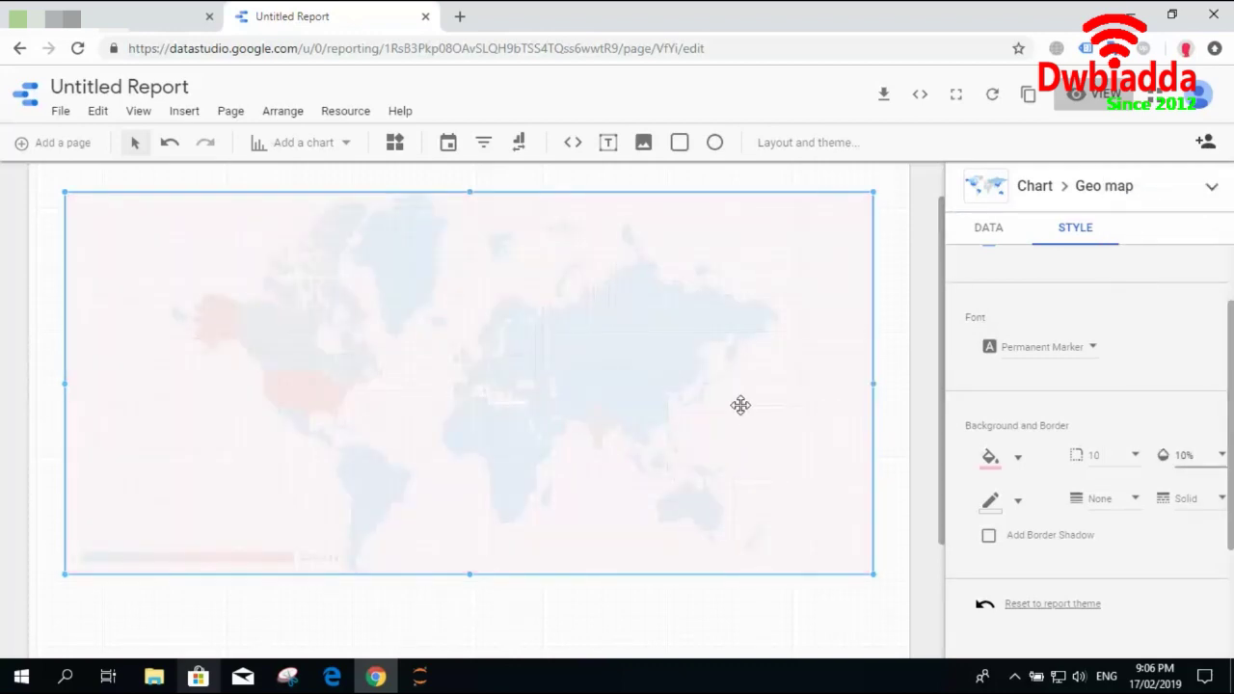
click(1219, 457)
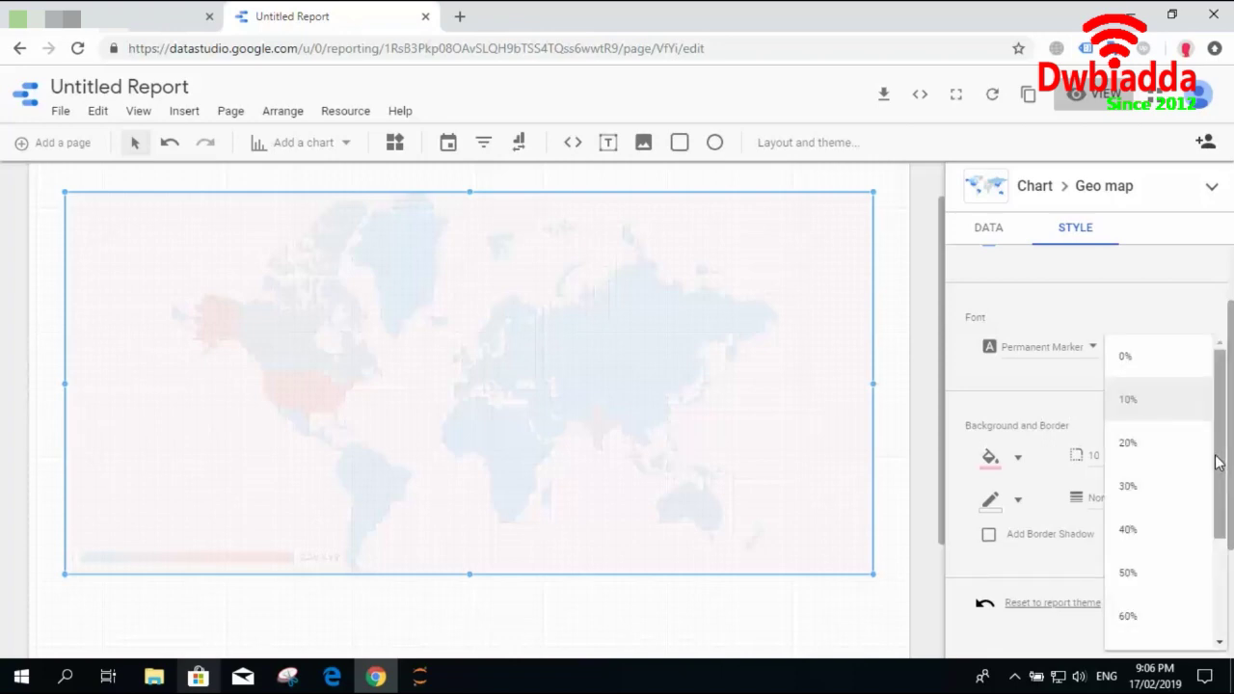
click(1150, 489)
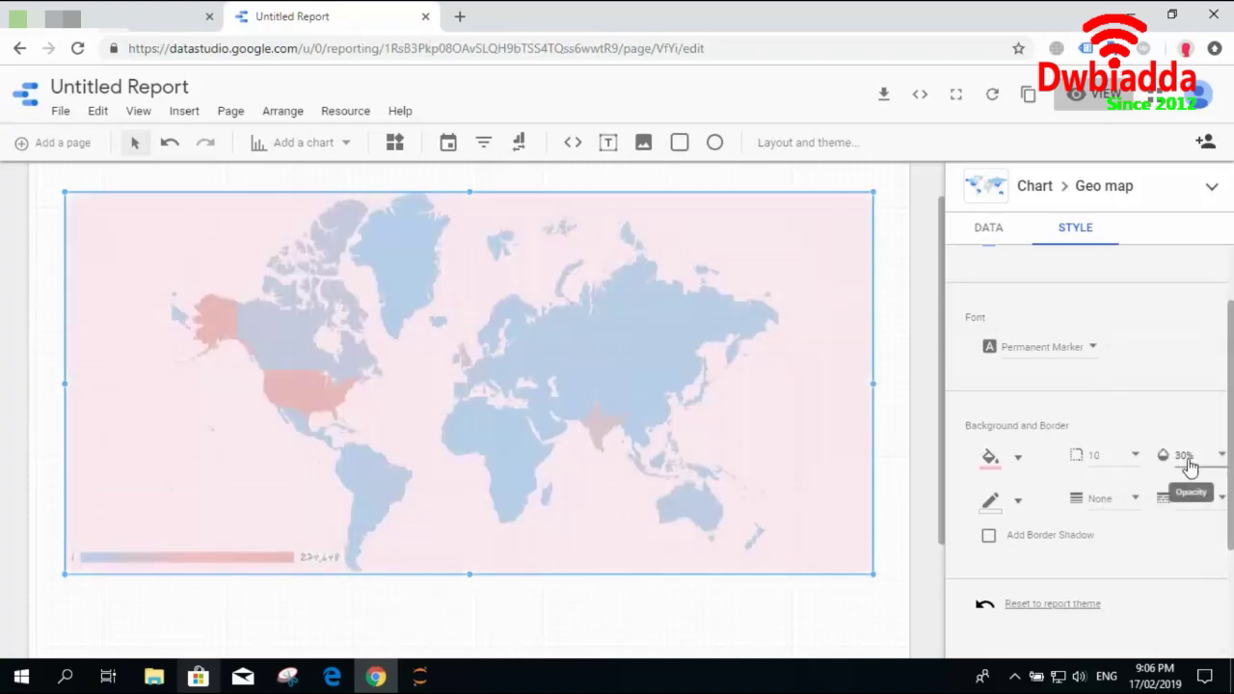
click(1186, 463)
scroll(1222, 540, down, 2)
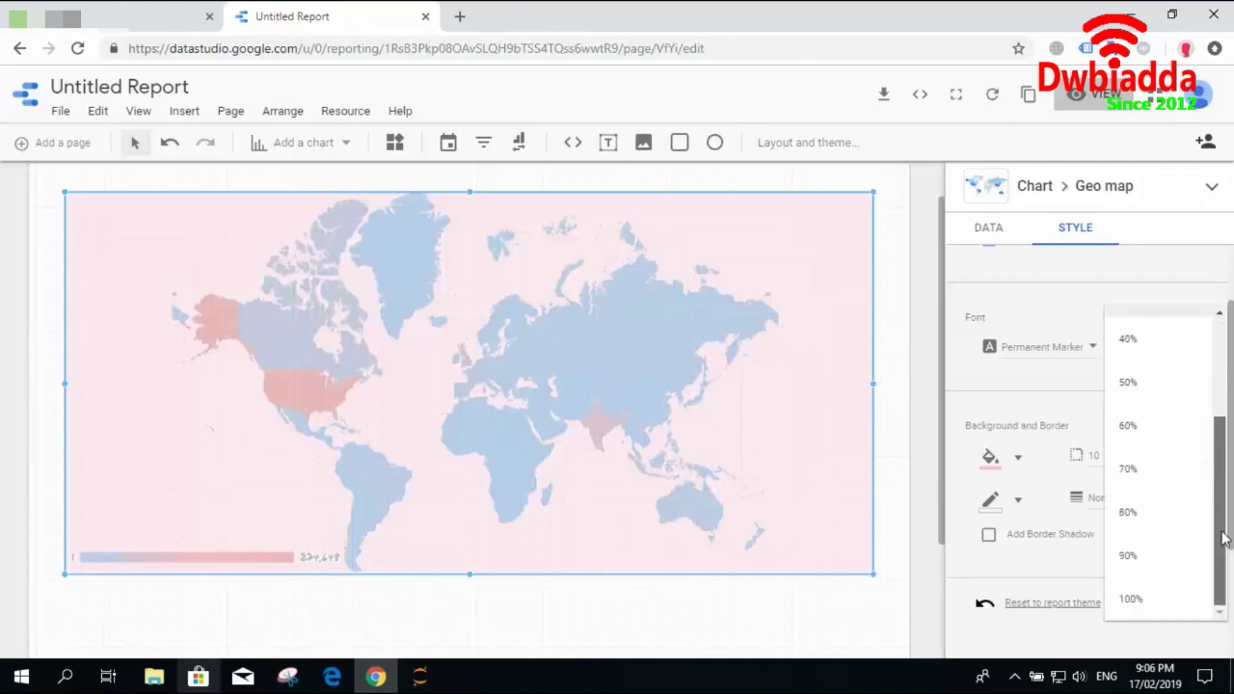
click(1160, 602)
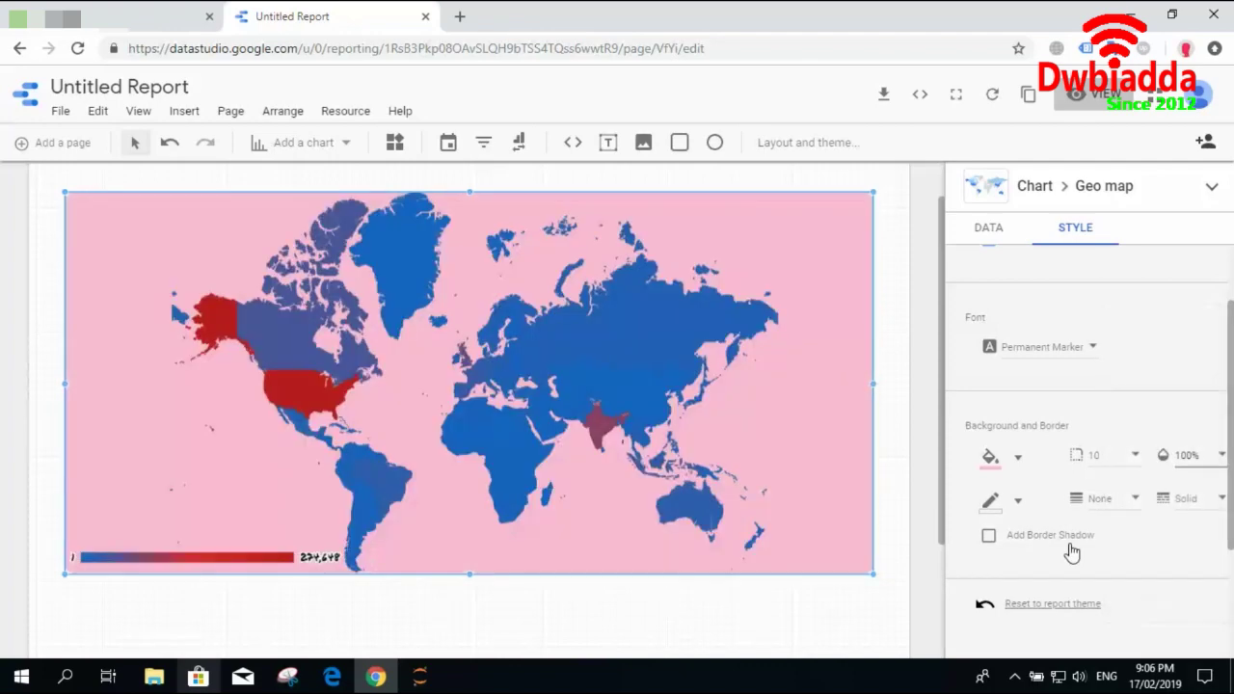
Give the geo map a dark red border with a weight of 5.
click(920, 463)
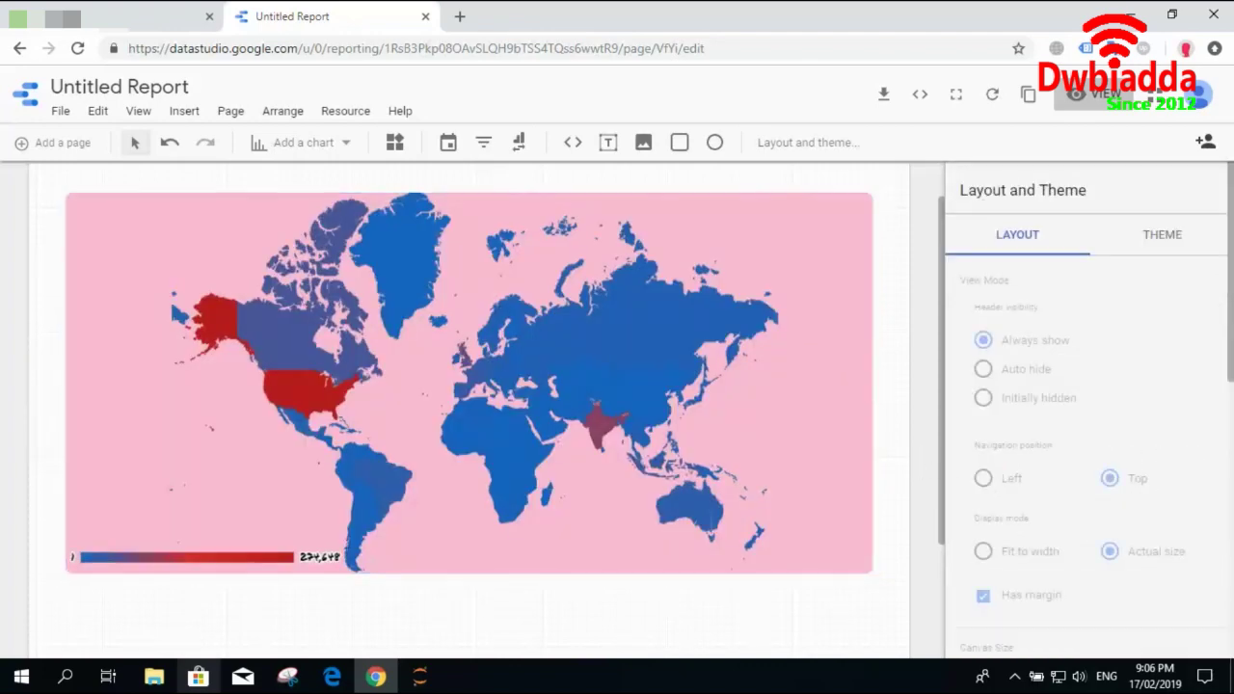
click(663, 389)
click(1069, 232)
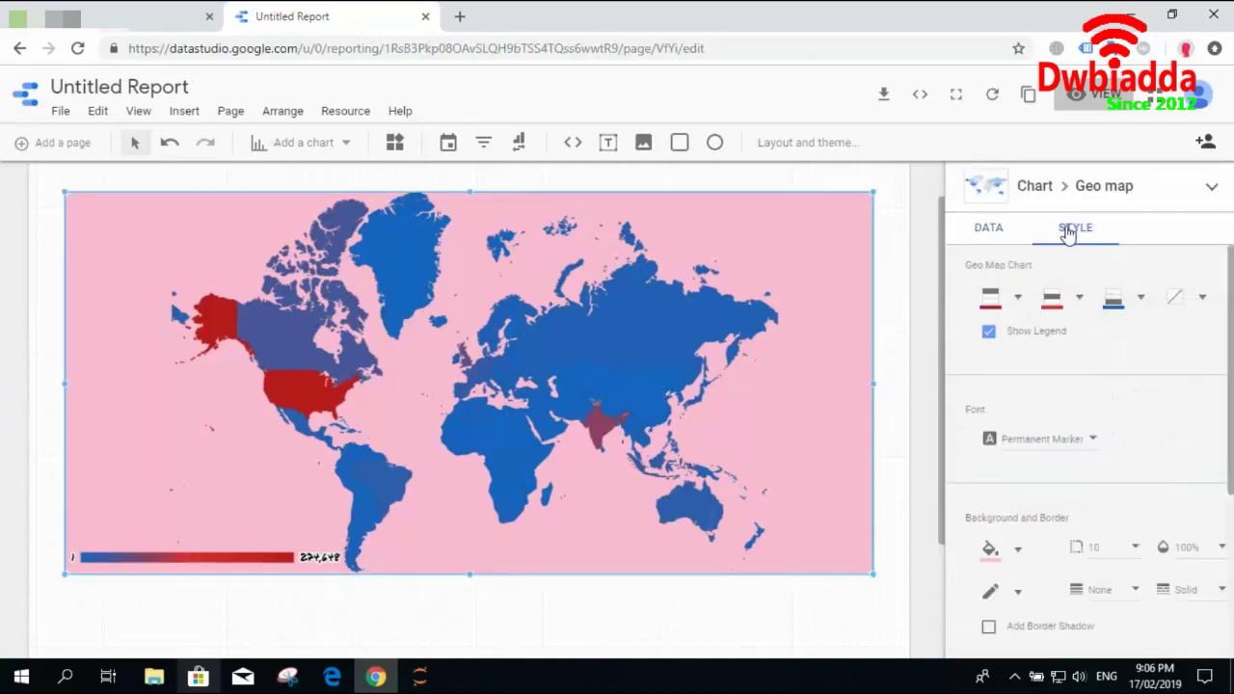
scroll(973, 379, down, 3)
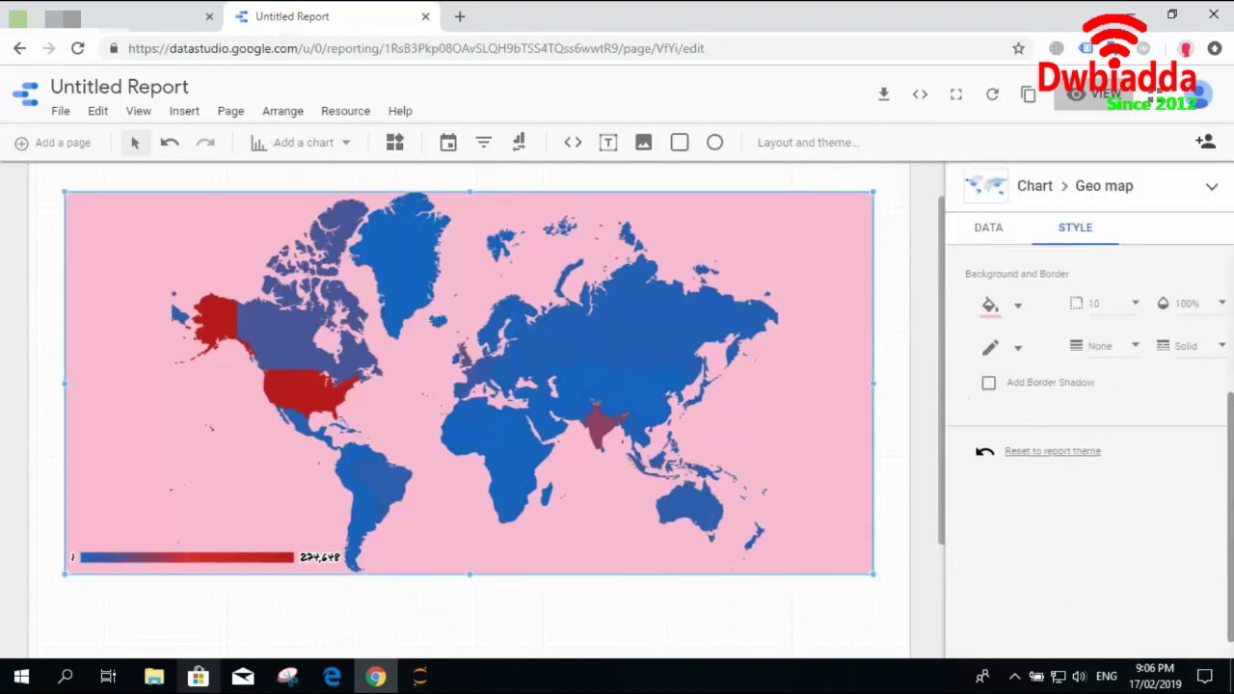
click(1019, 353)
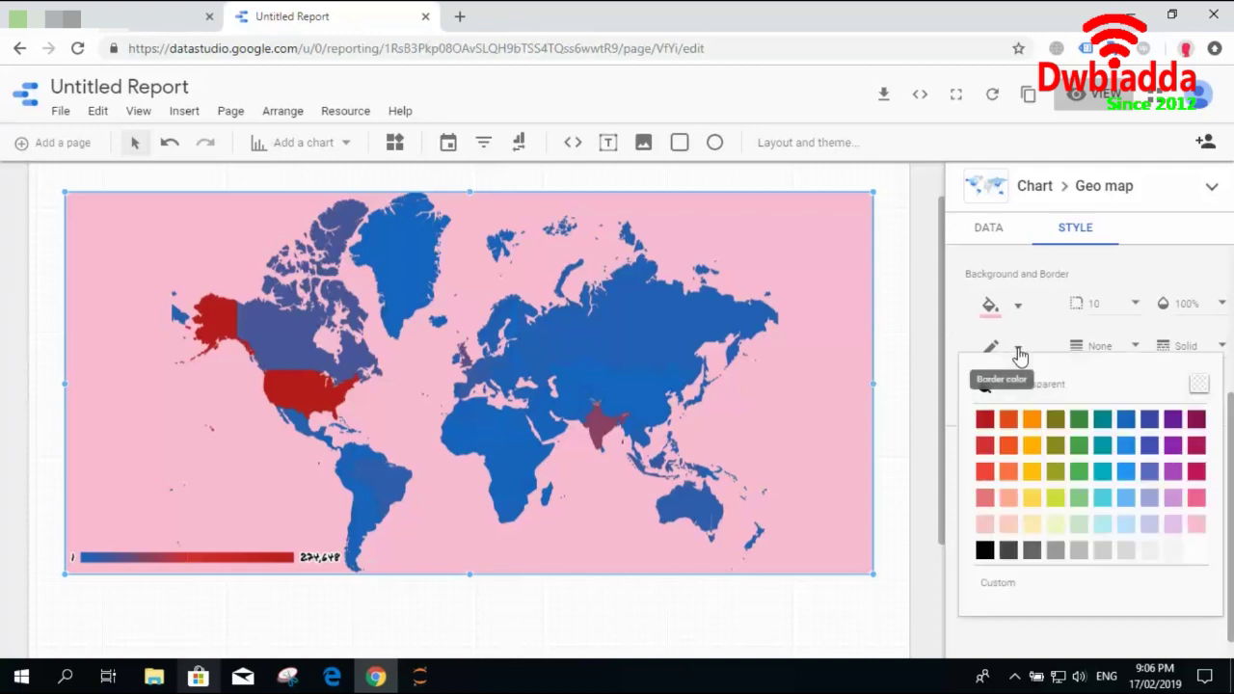
click(986, 420)
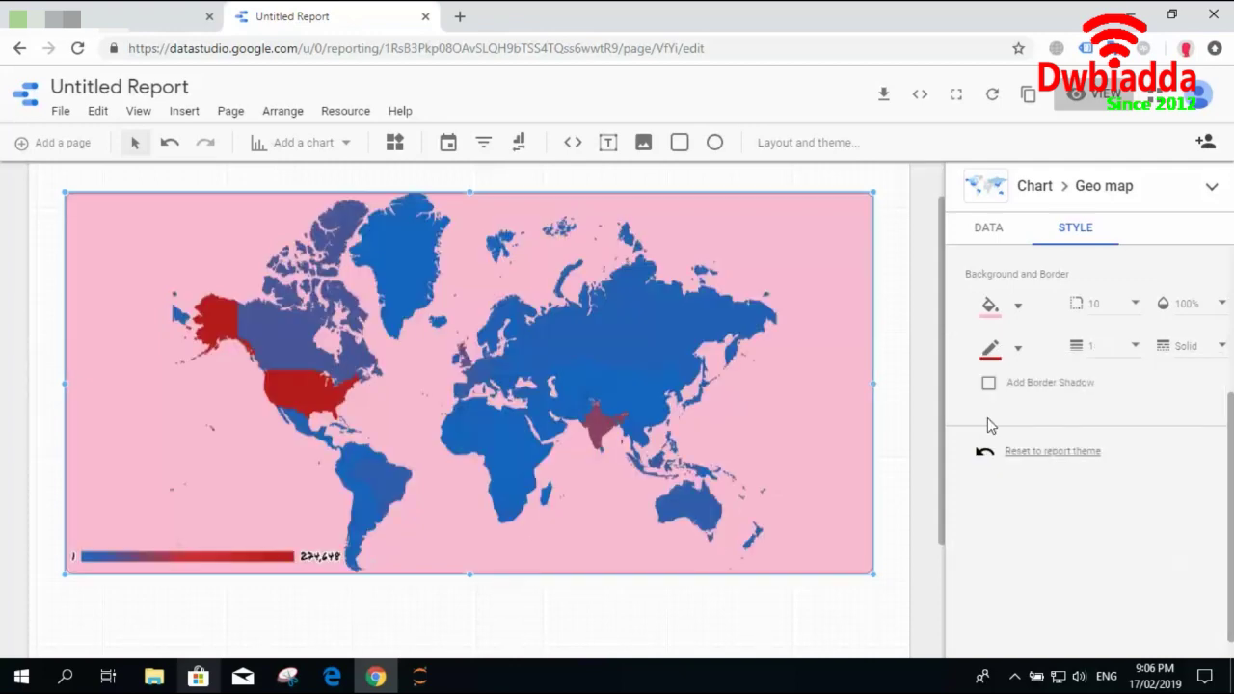
click(1133, 349)
click(1098, 522)
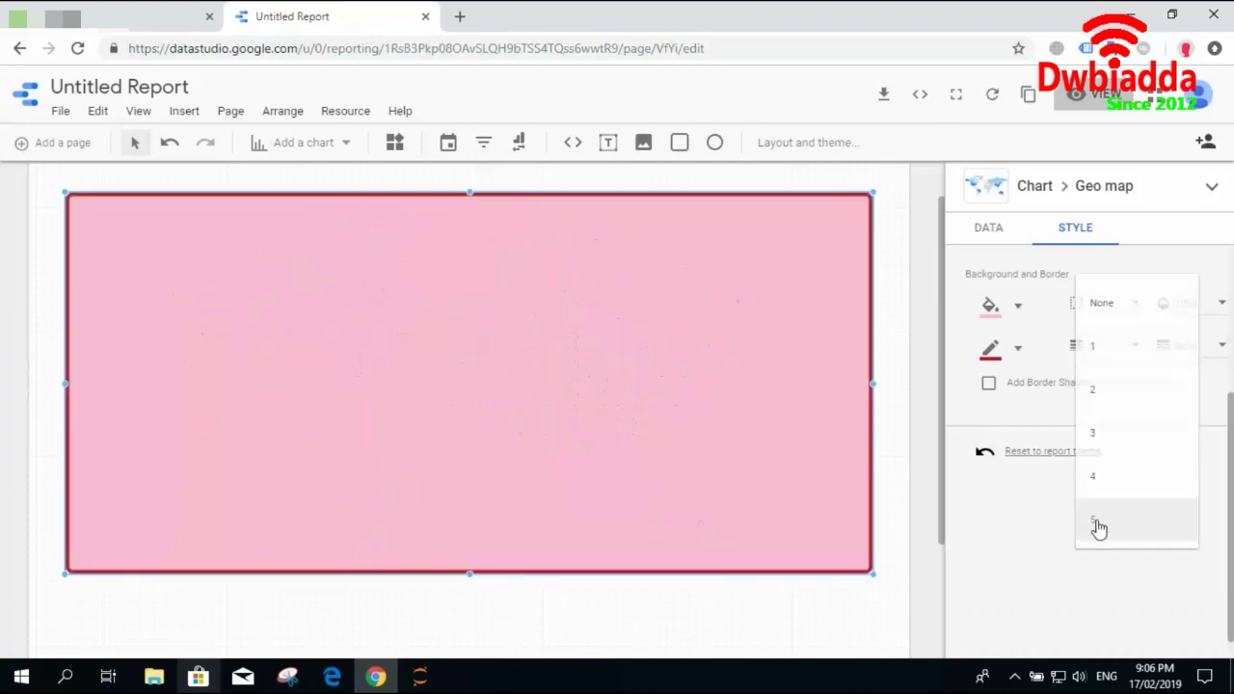
Try a dashed border style on the geo map, and settle on Double.
click(1205, 349)
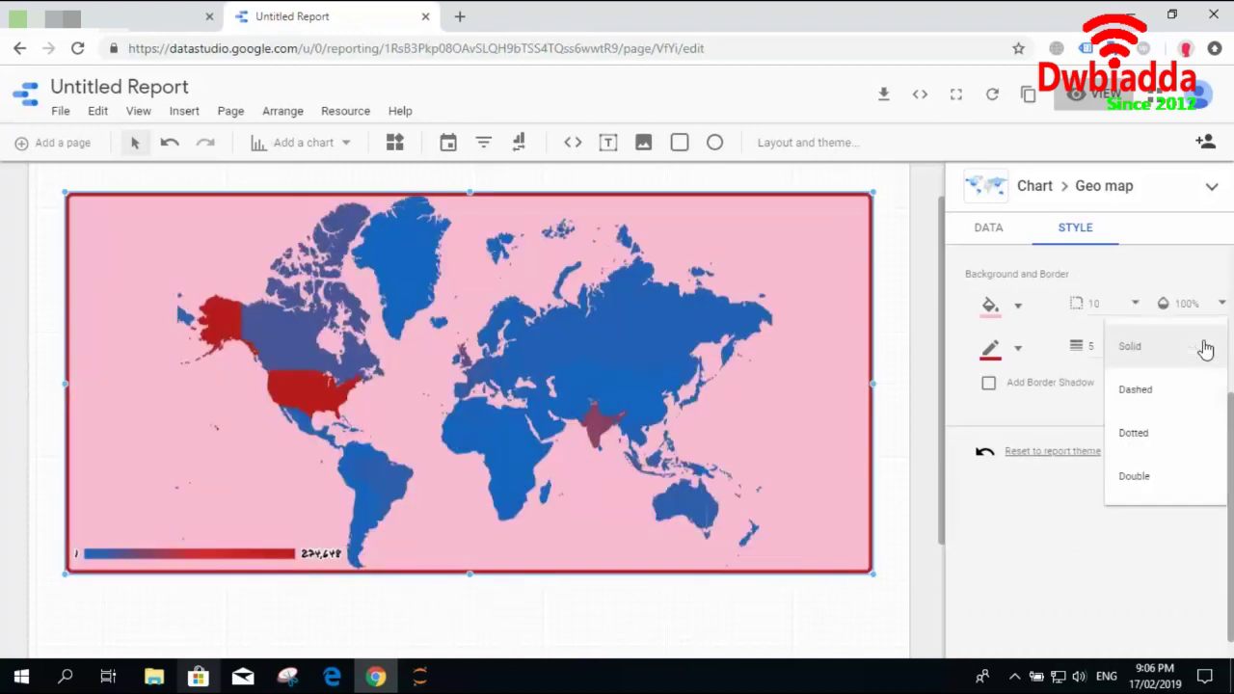
click(1171, 399)
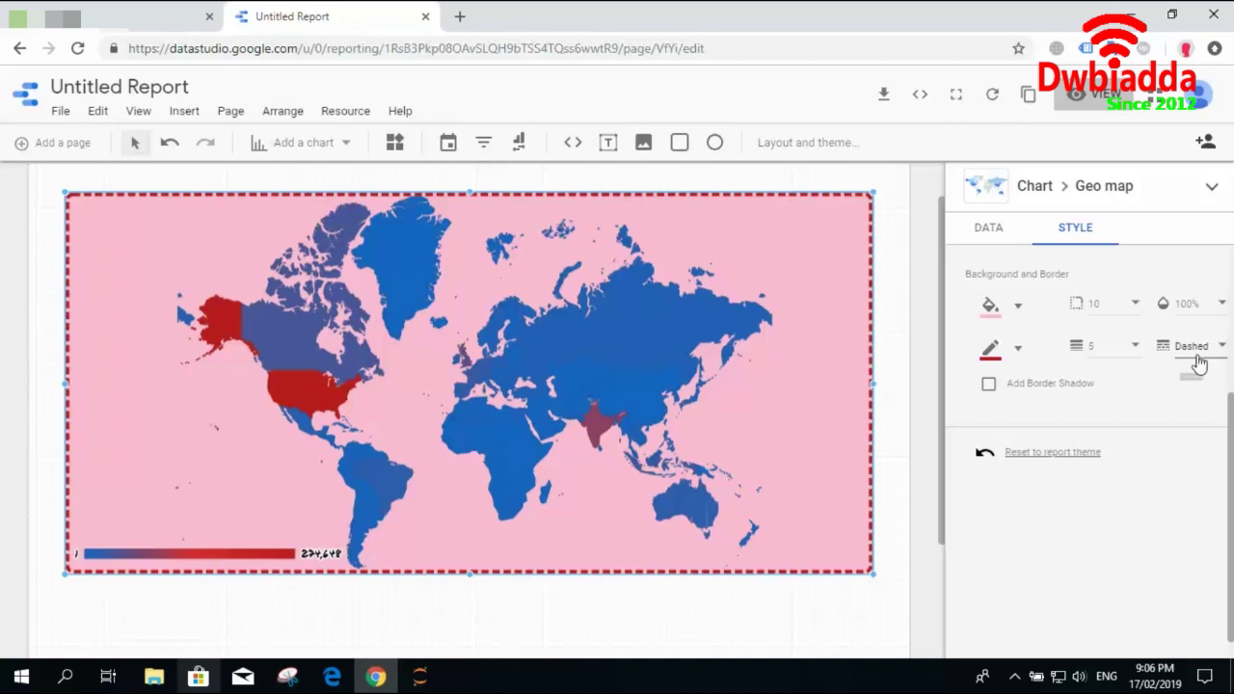
click(1198, 353)
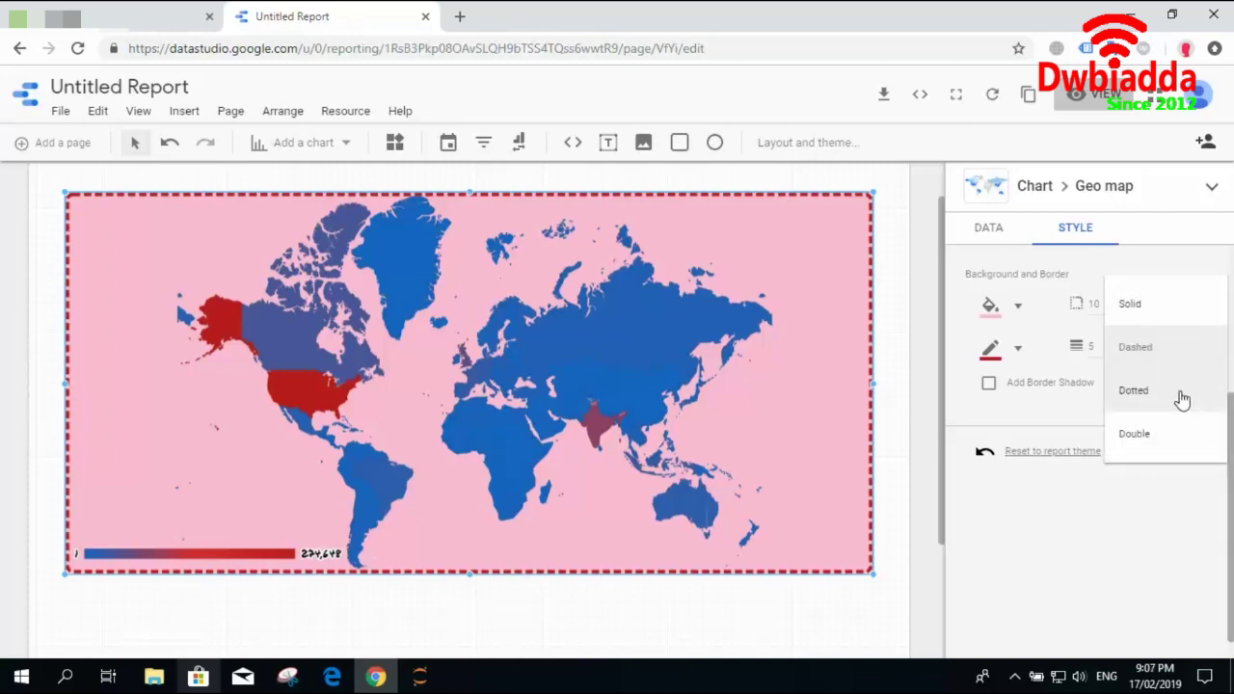
click(1167, 433)
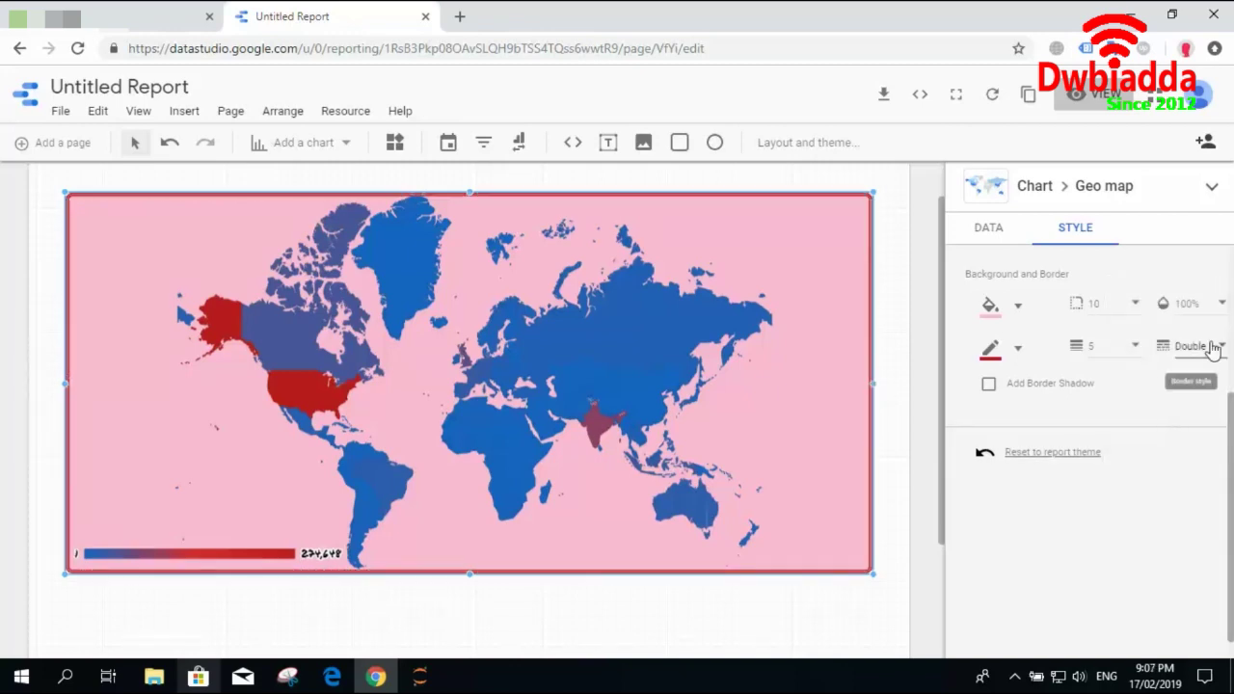
click(929, 258)
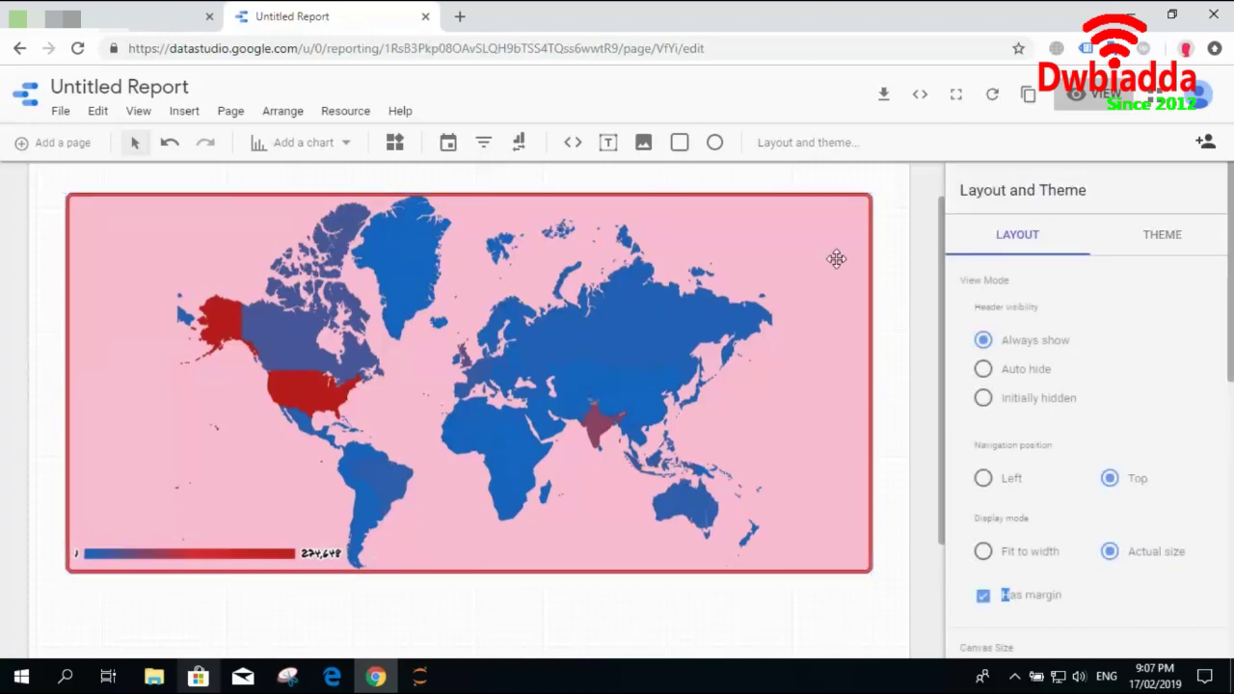
click(724, 278)
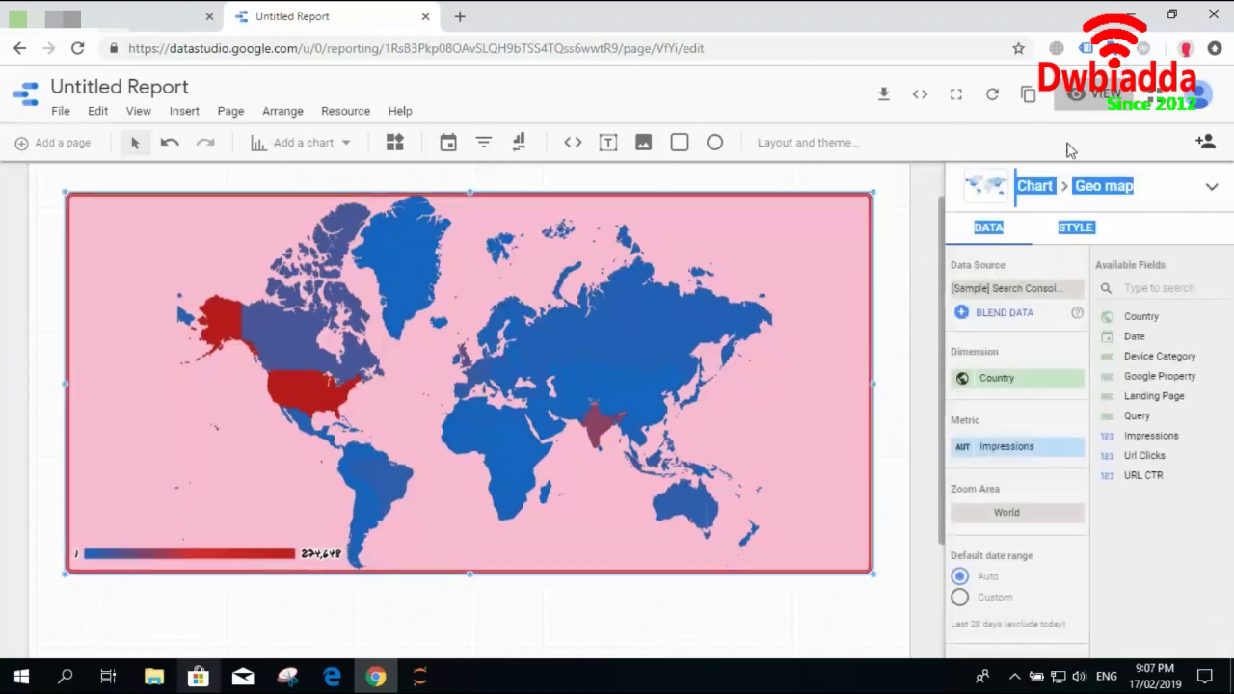
Open the report in view mode and examine the impressions of individual countries on the geo map.
click(1090, 92)
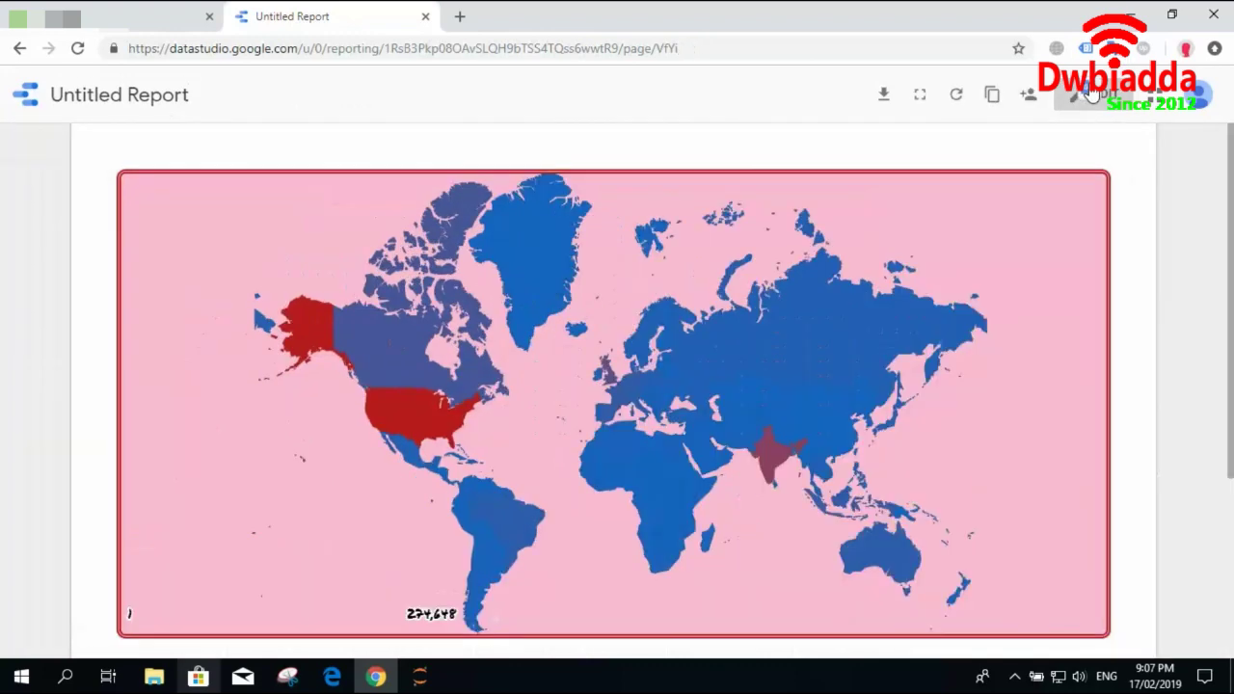
scroll(837, 371, down, 1)
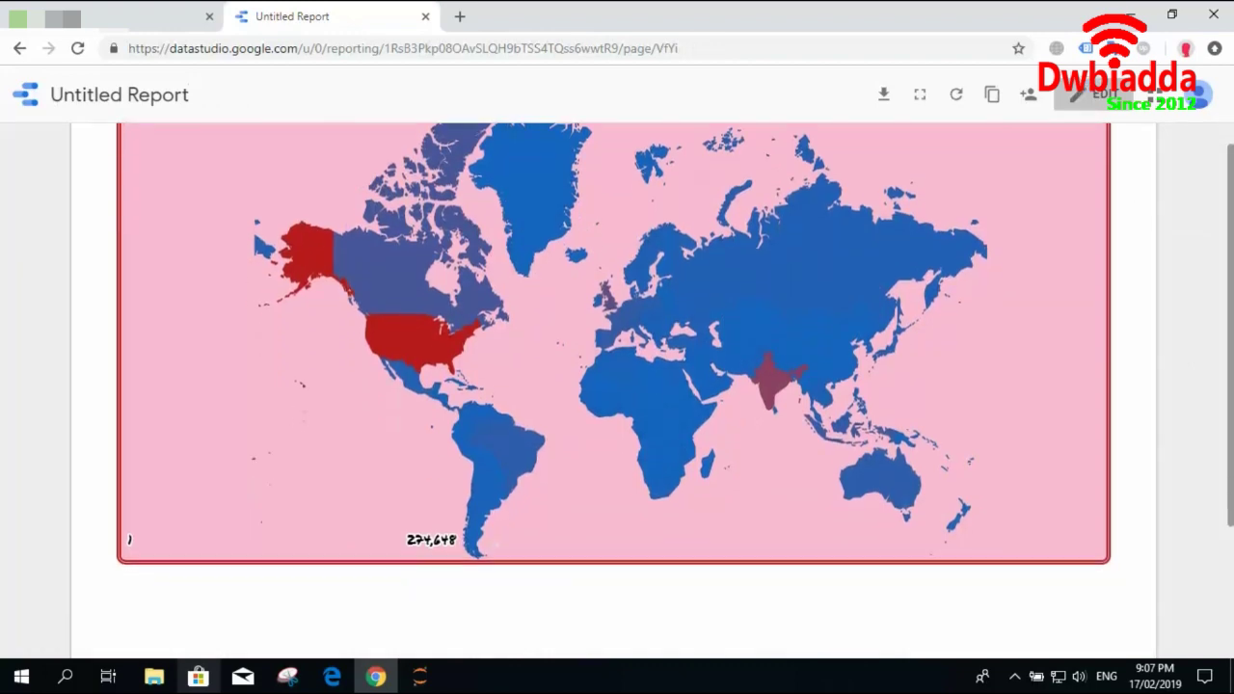
mouse_move(837, 372)
mouse_move(808, 288)
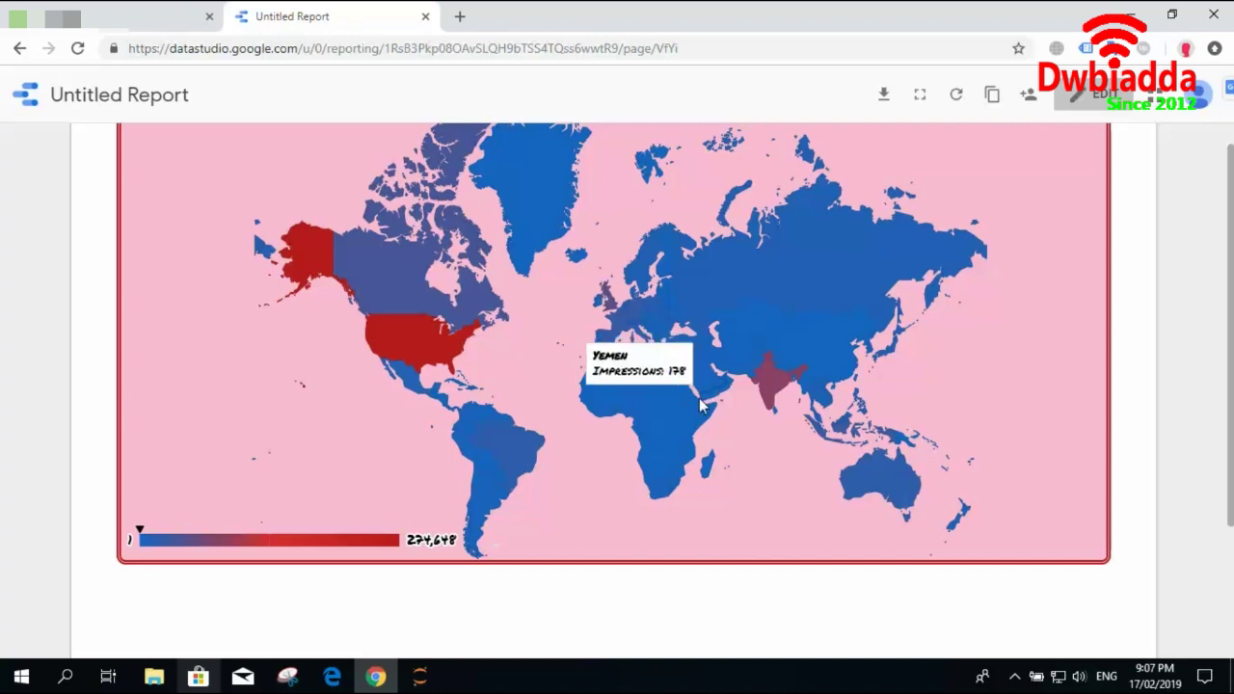
mouse_move(393, 313)
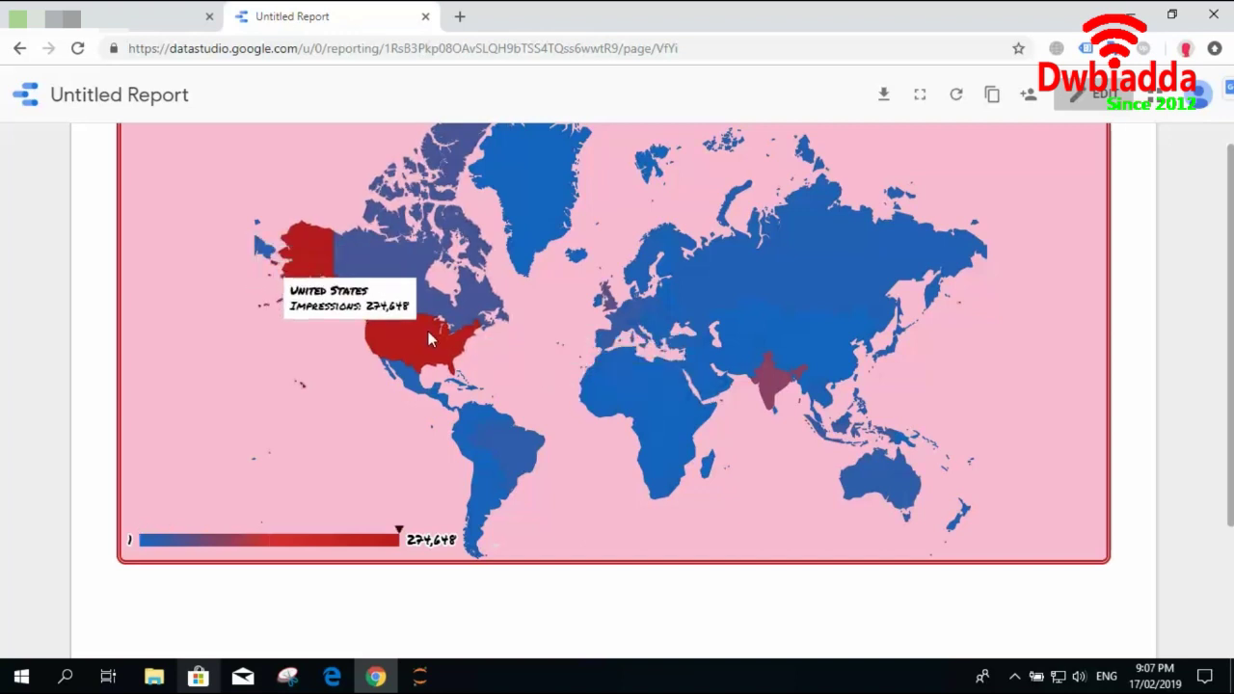
mouse_move(418, 329)
mouse_move(748, 251)
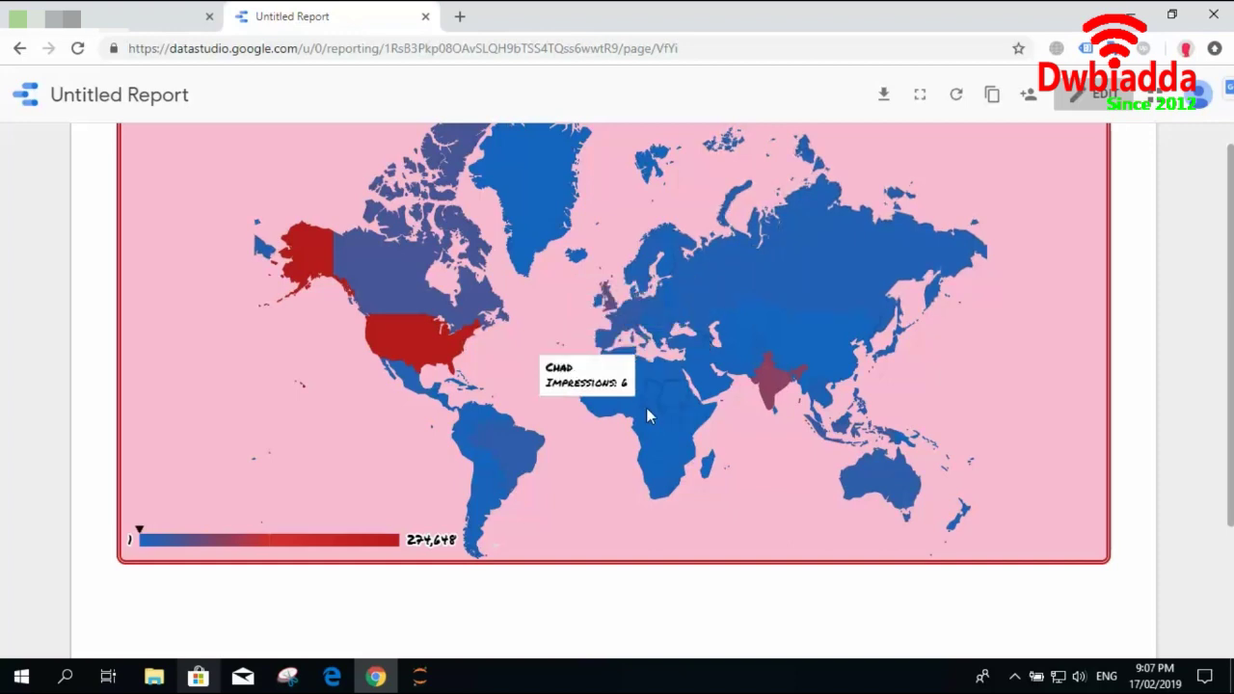
mouse_move(516, 482)
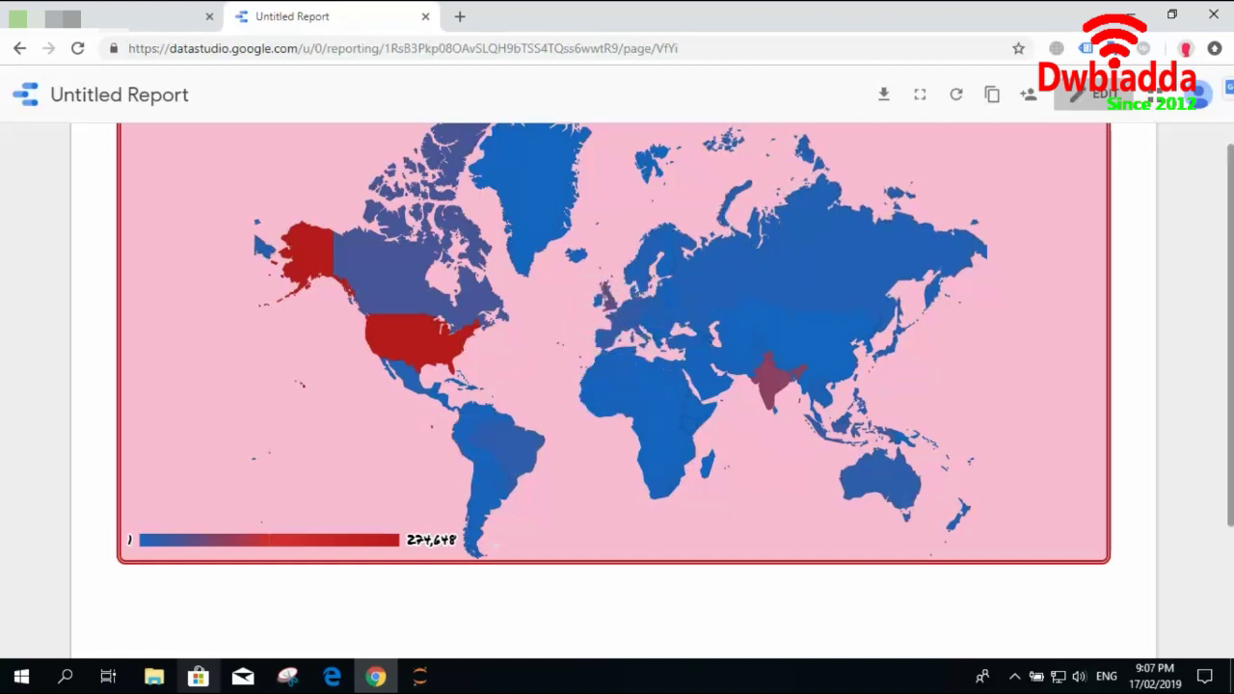
scroll(614, 385, up, 2)
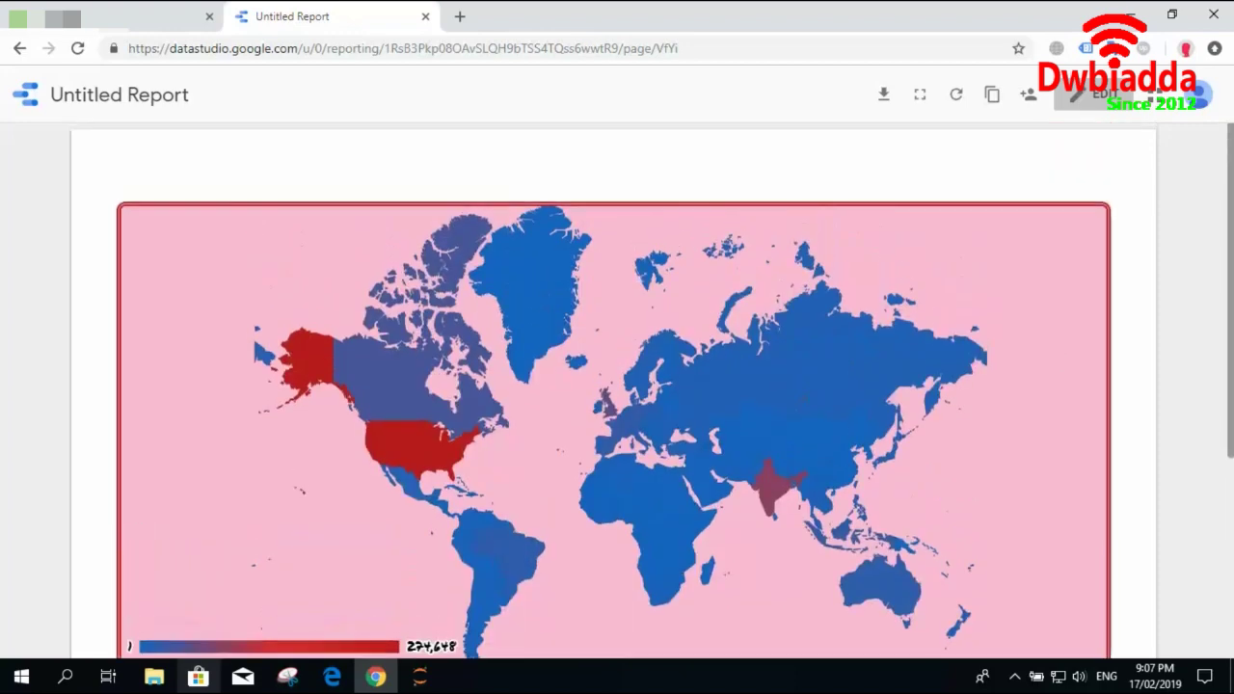
Return to edit mode, move the geo map down and place a date range control above its right side.
click(1108, 94)
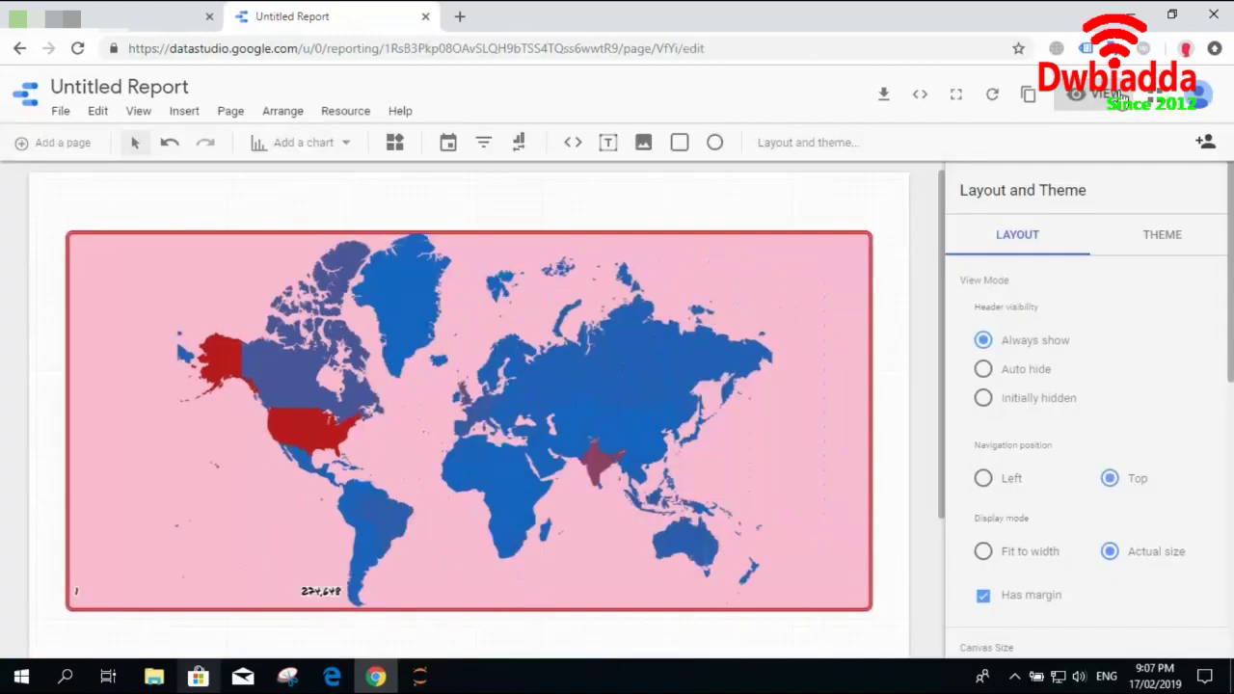
drag(535, 236, 542, 272)
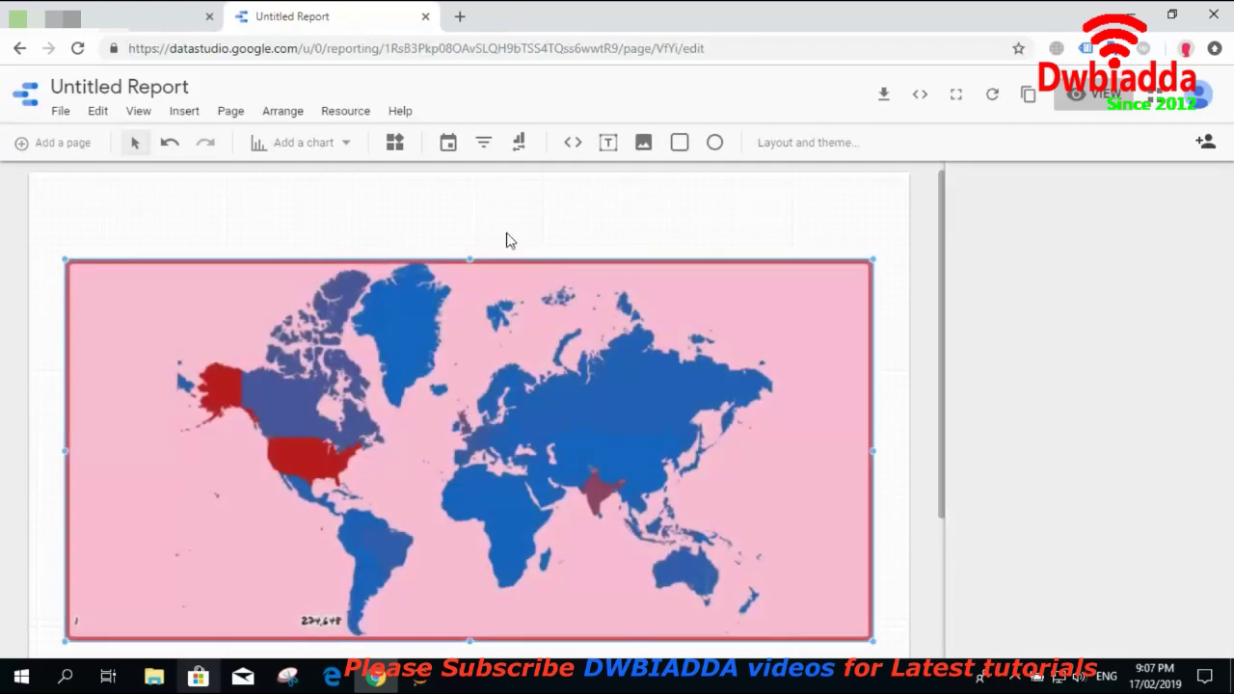
click(448, 143)
drag(505, 241, 698, 202)
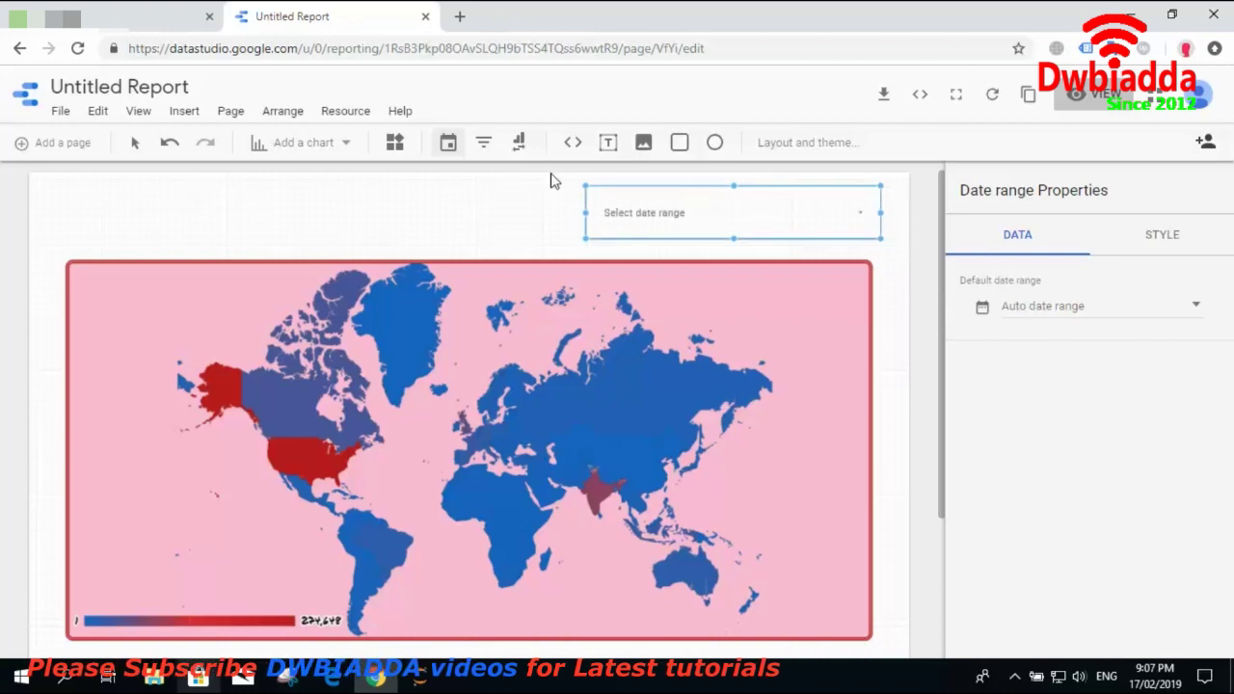
Add a Device Category filter control beside the date range control and show the report in view mode.
click(484, 143)
drag(512, 254, 366, 196)
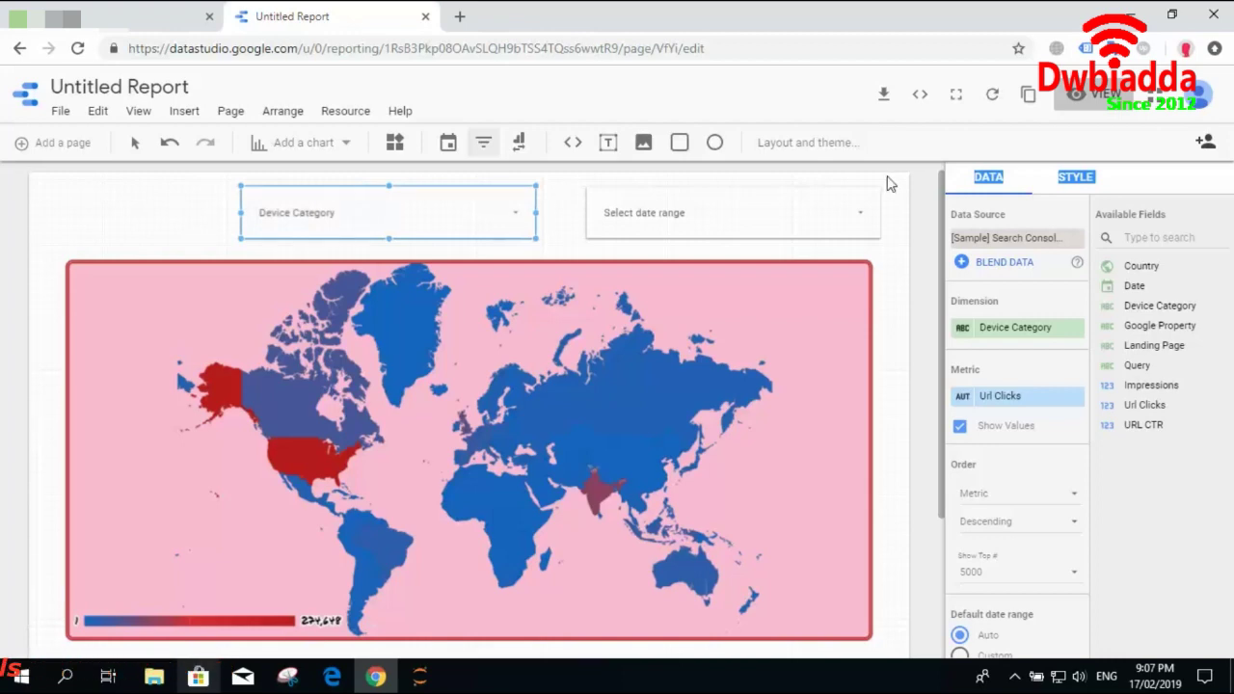
click(1109, 96)
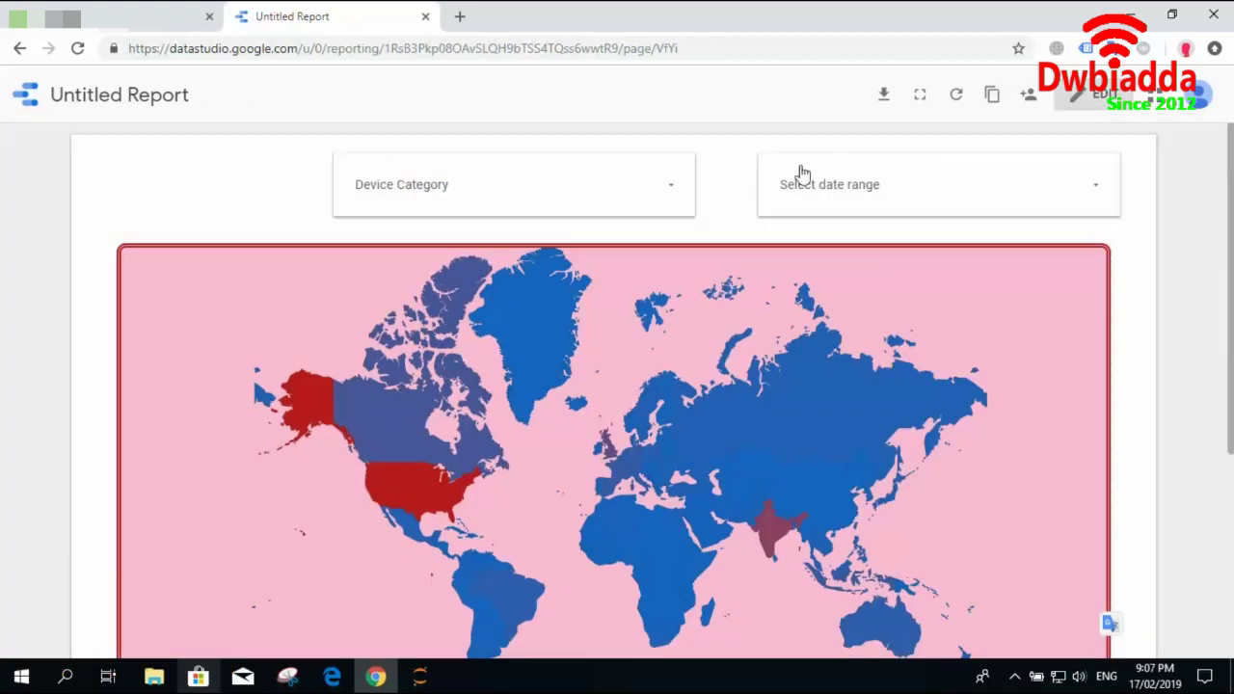
Try the Last quarter preset in the date range control, and return to edit mode.
scroll(1095, 147, down, 1)
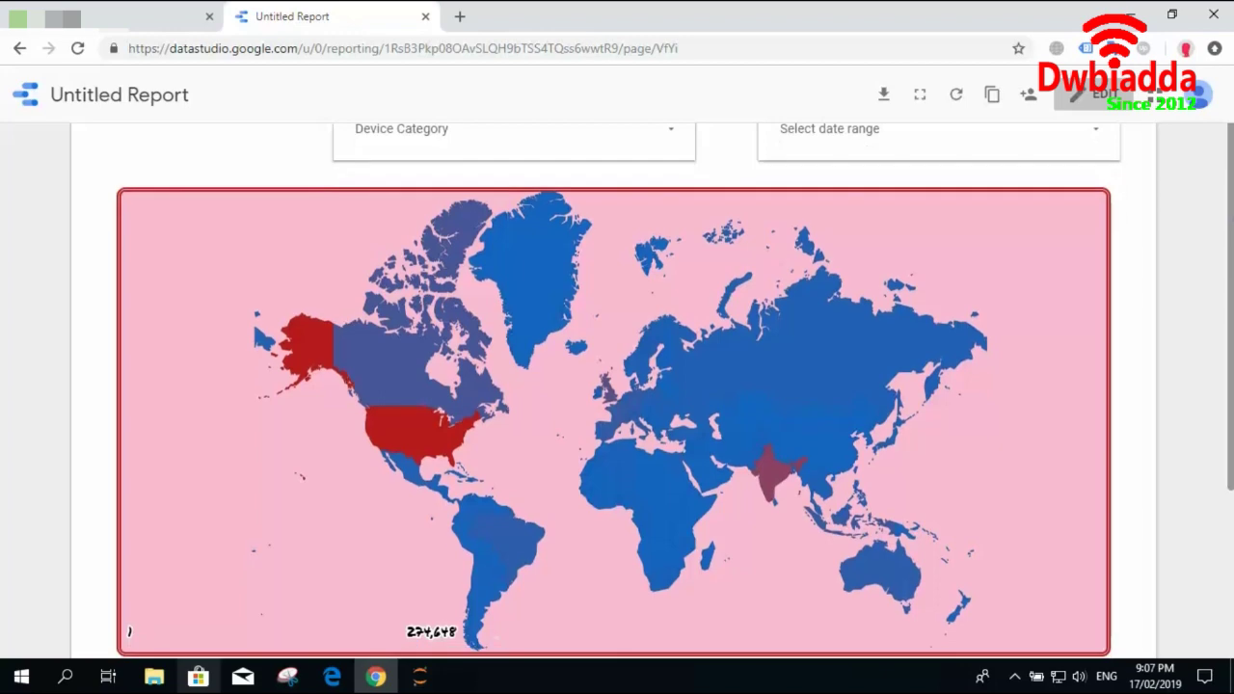
click(1096, 145)
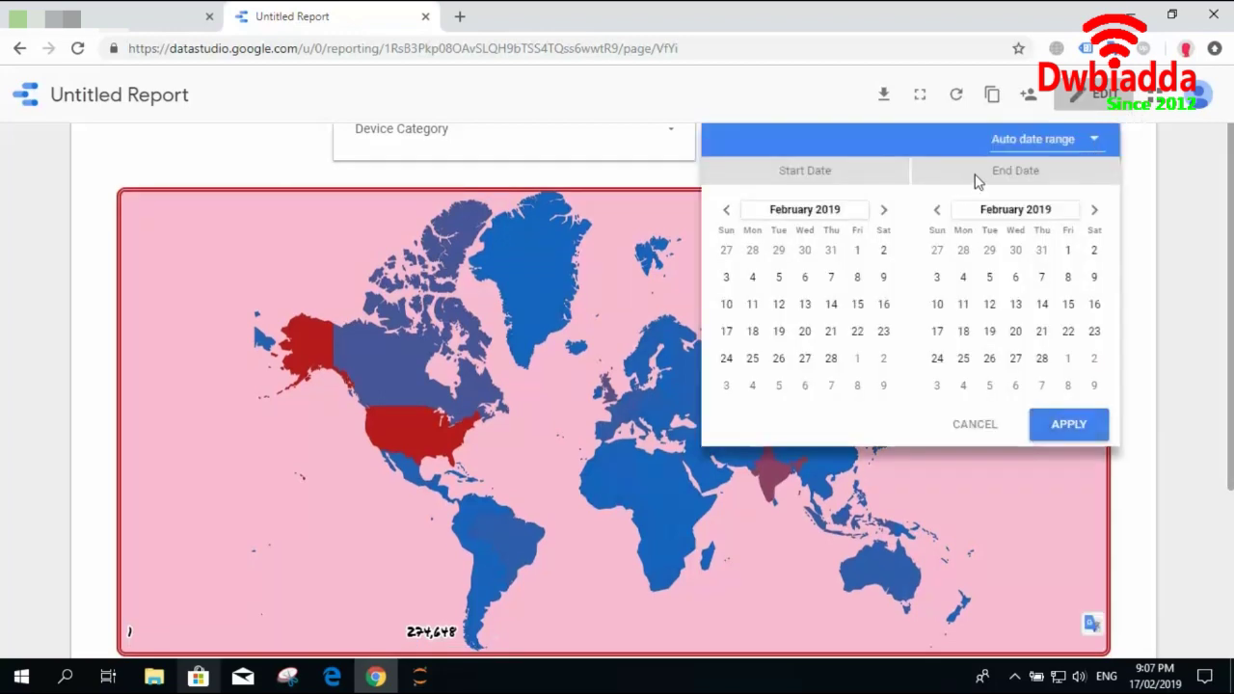
click(1049, 146)
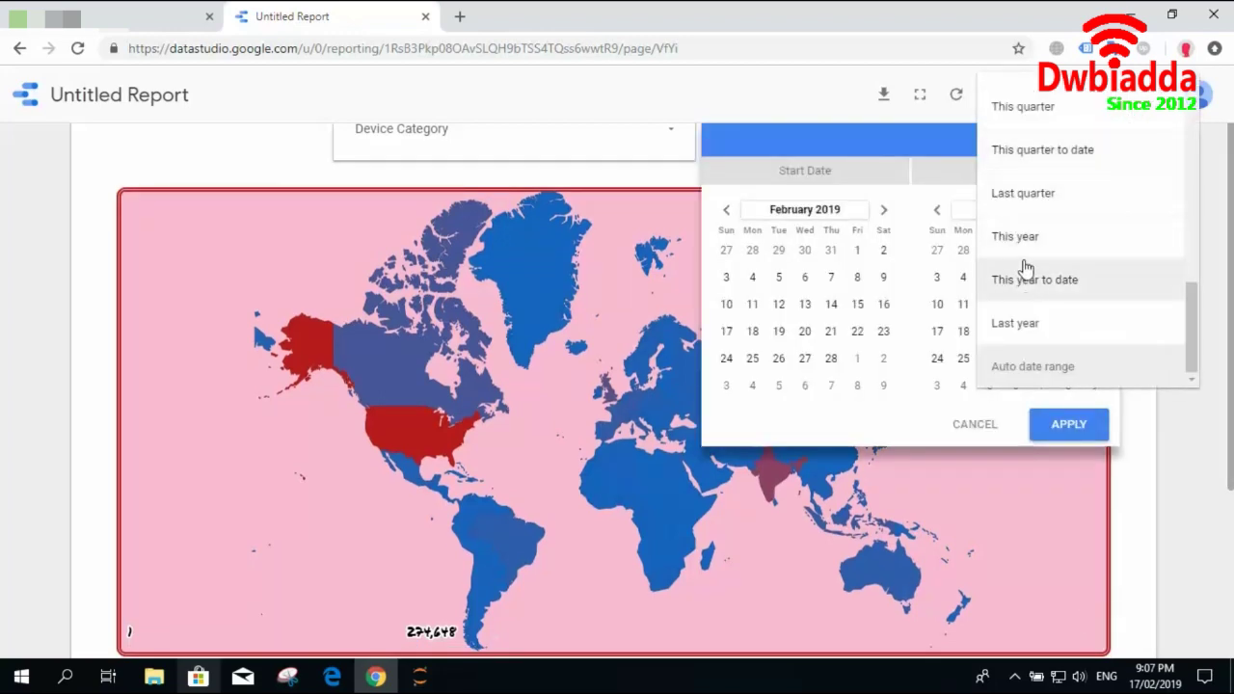
click(1043, 196)
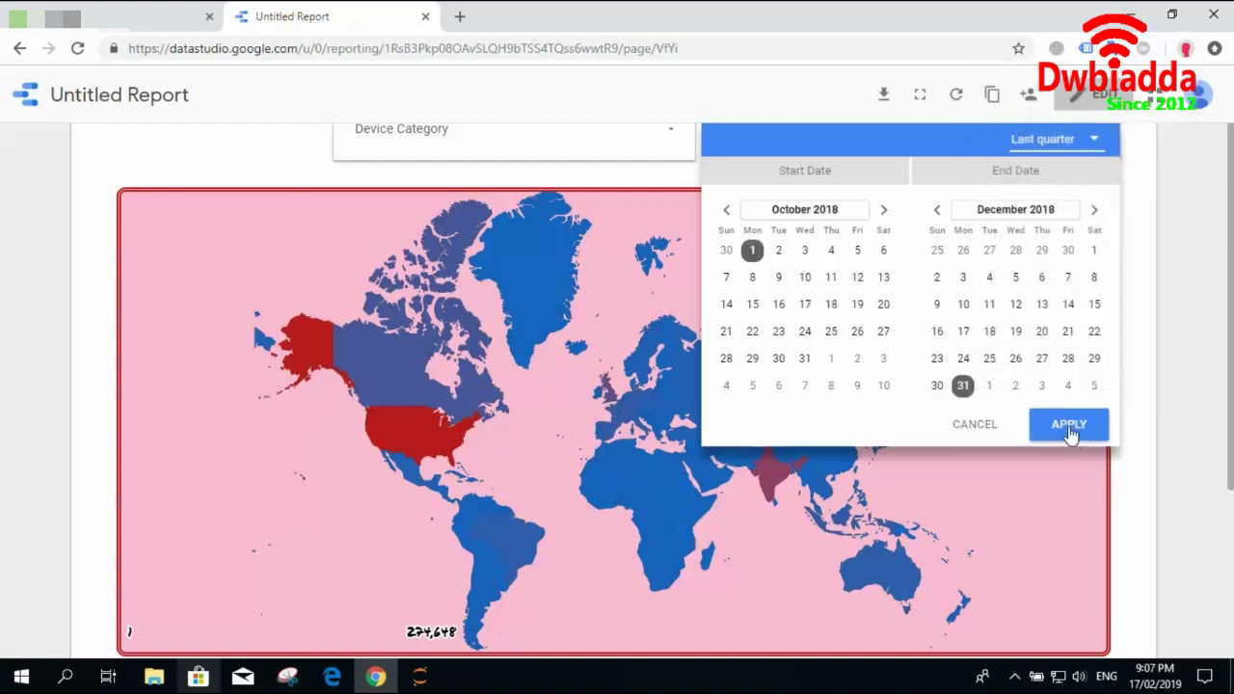
click(1068, 426)
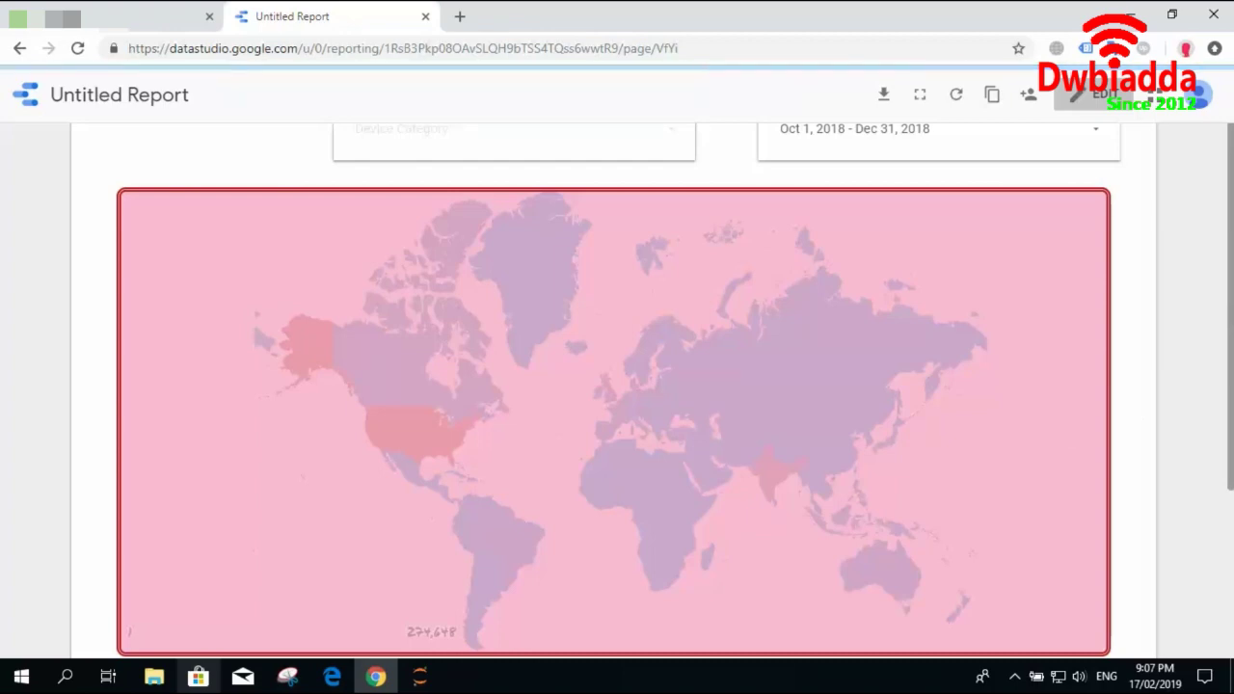
scroll(617, 386, down, 1)
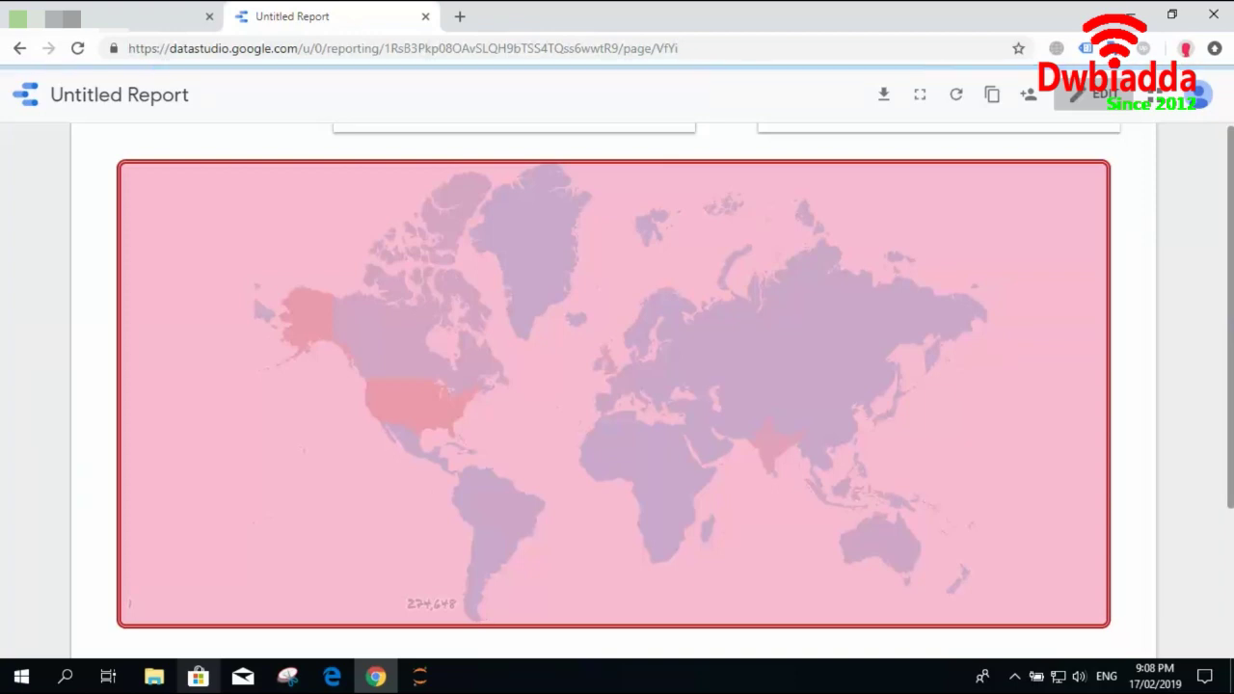
scroll(1230, 338, down, 1)
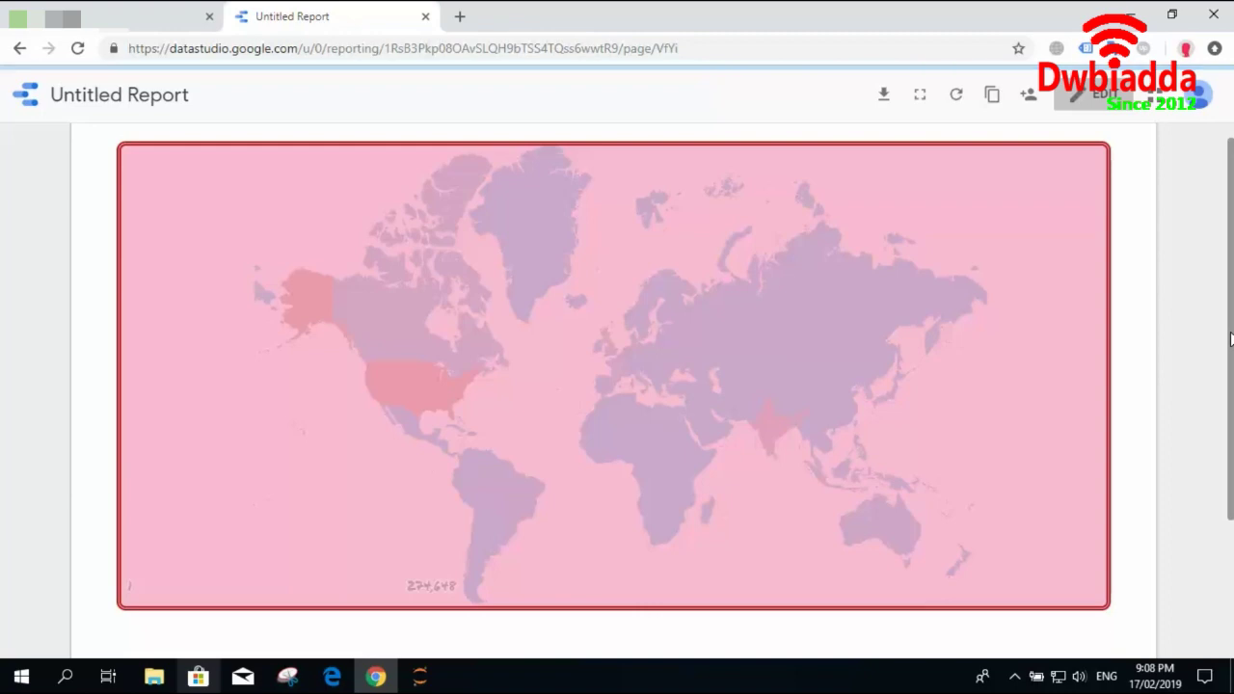
scroll(1230, 337, up, 2)
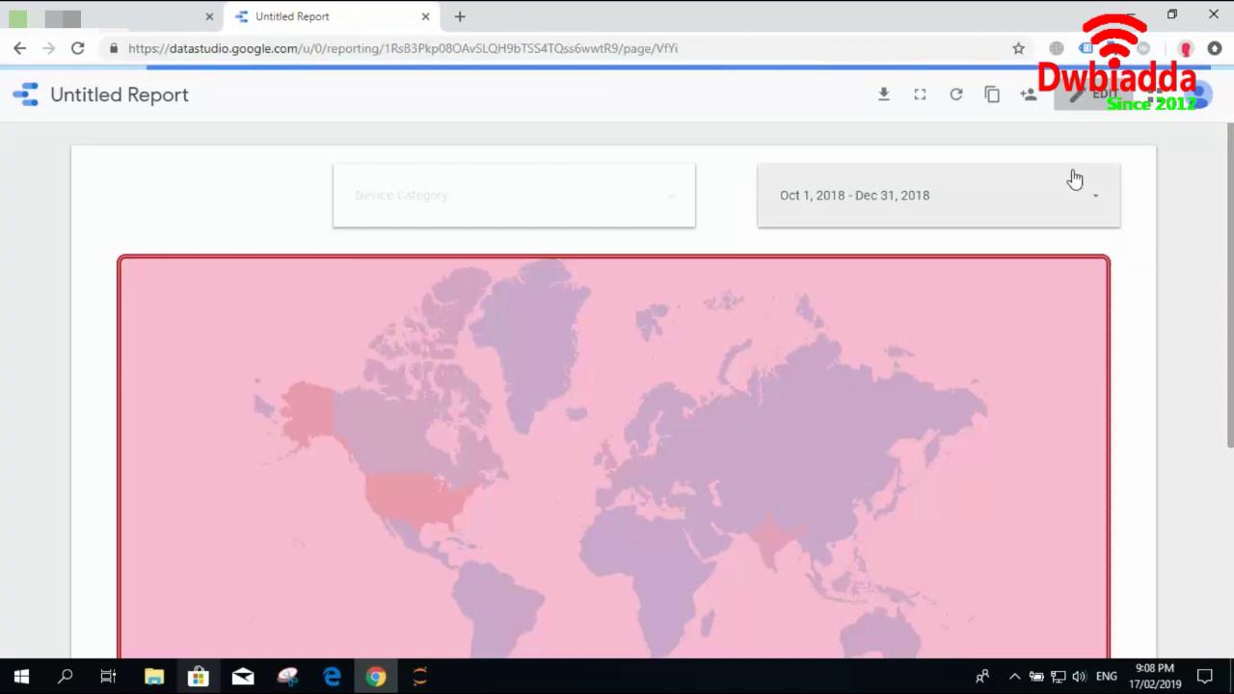
click(1075, 104)
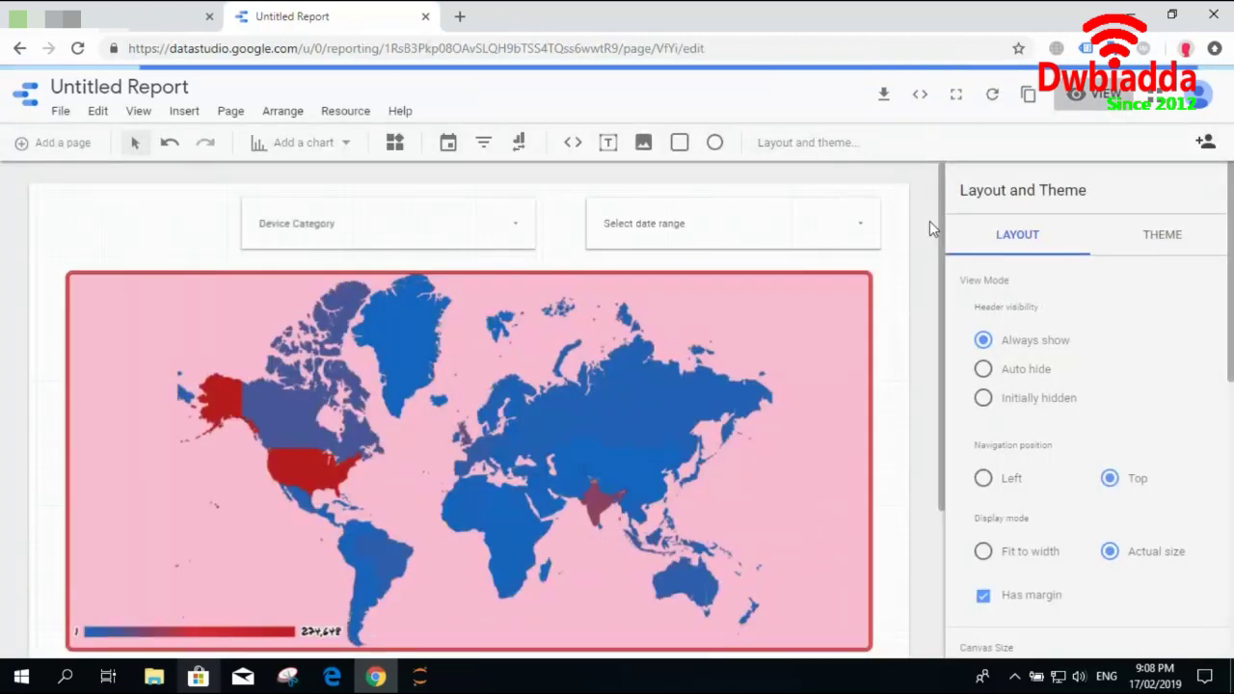
click(512, 219)
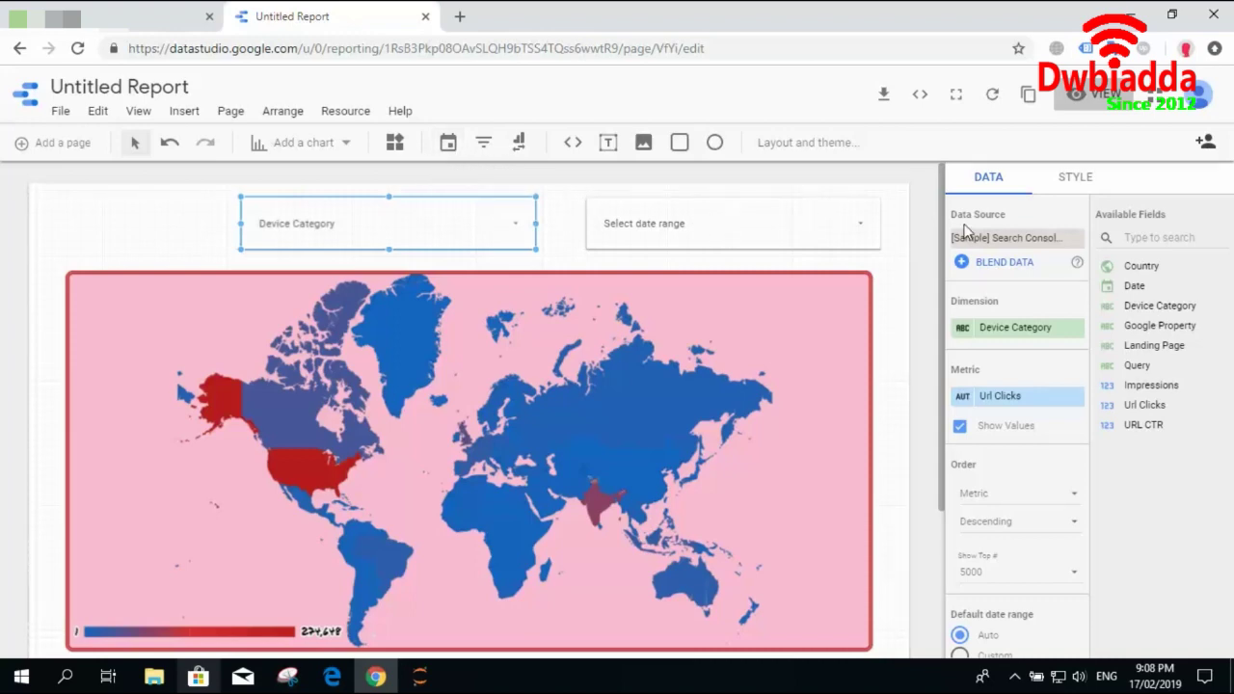
drag(941, 228, 943, 272)
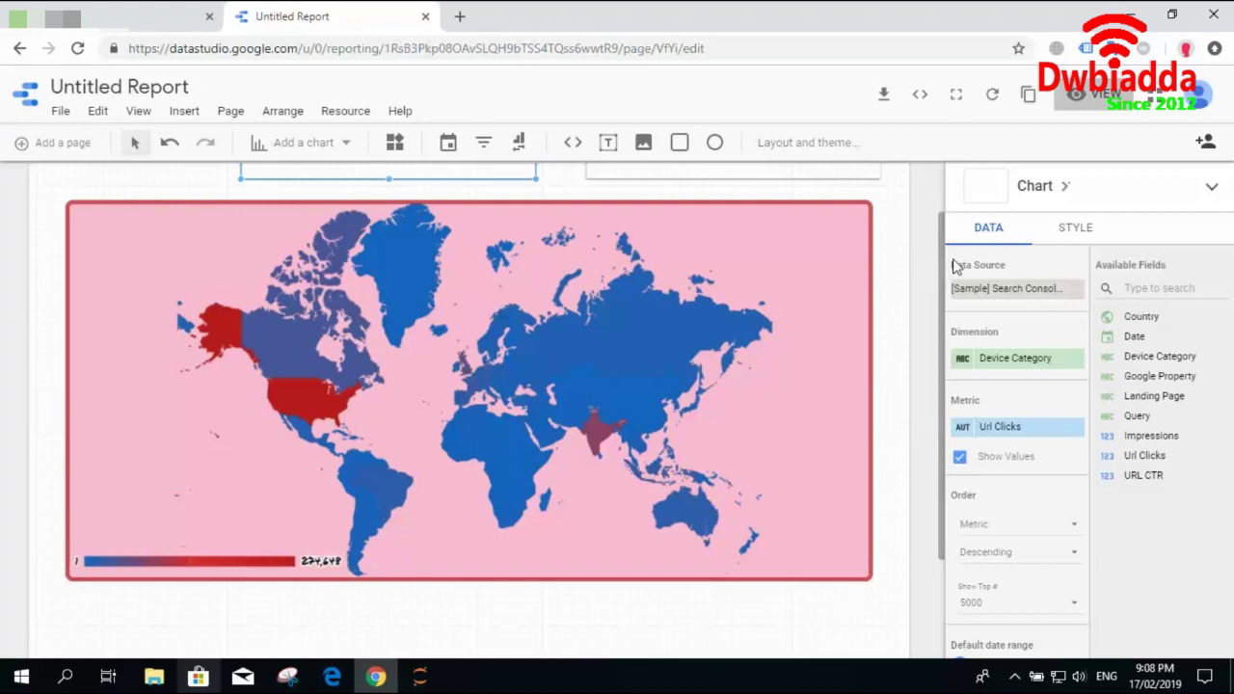
drag(942, 272, 945, 210)
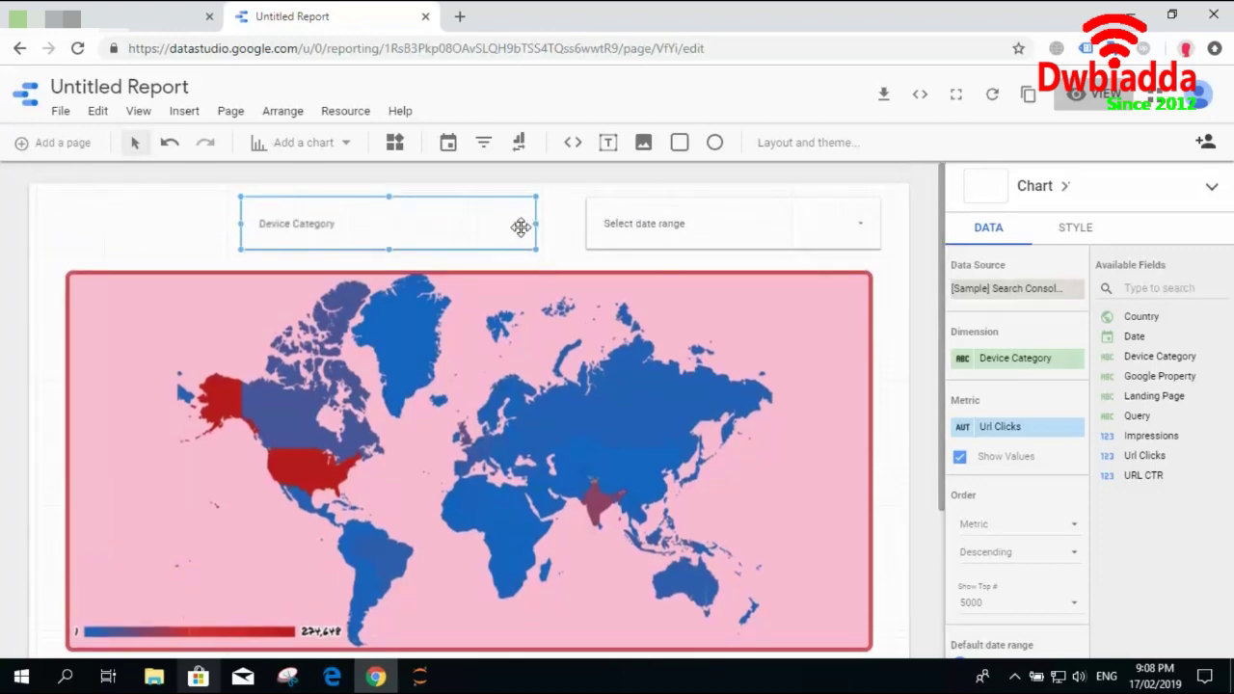
In view mode, try filtering the Device Category control to DESKTOP only, and switch it to MOBILE only.
click(1111, 104)
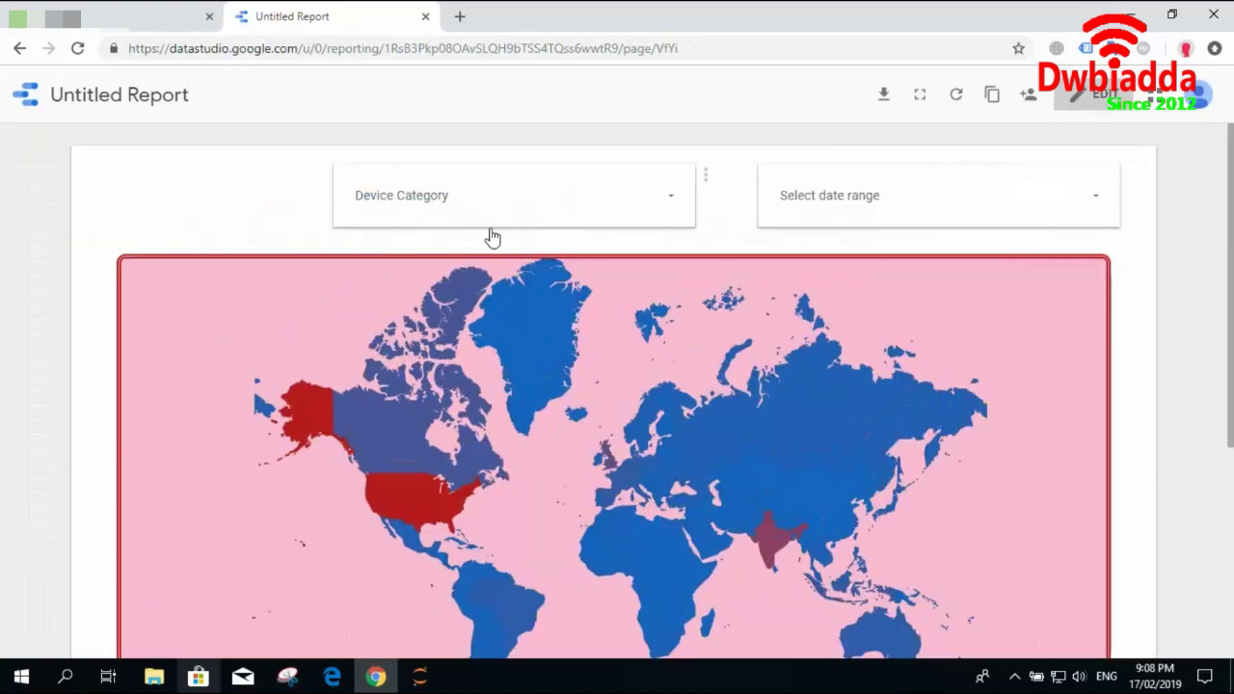
click(636, 201)
click(645, 253)
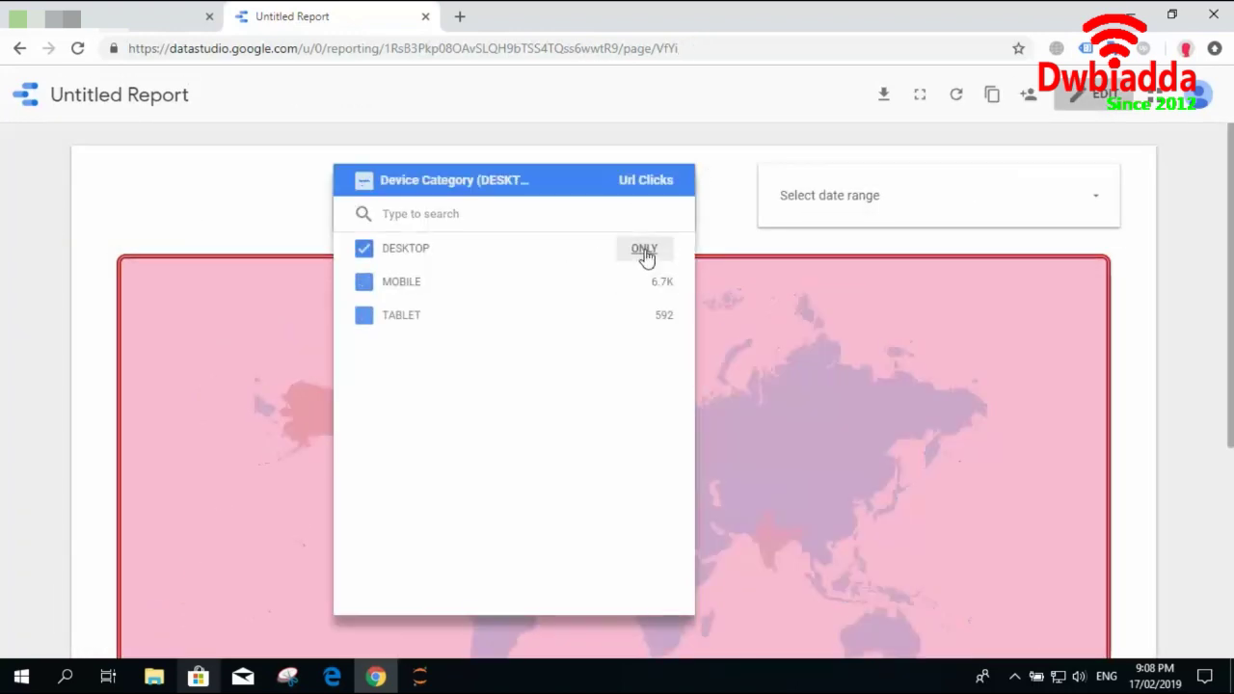
click(1171, 295)
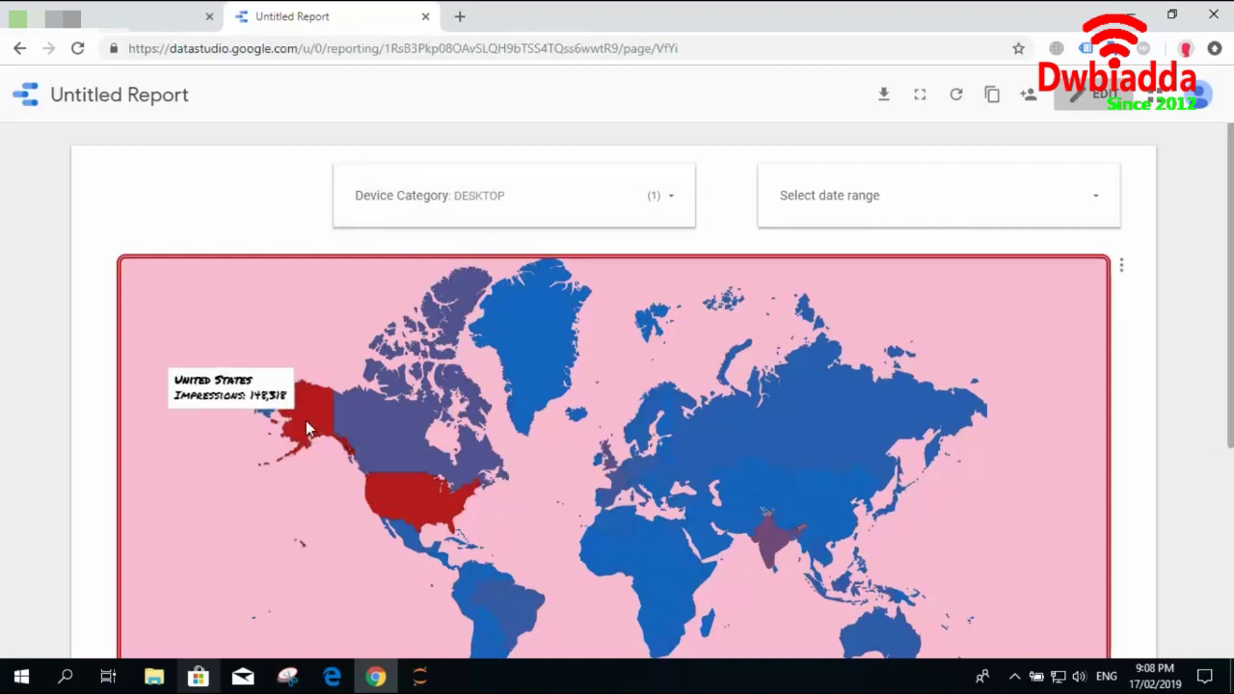
click(597, 207)
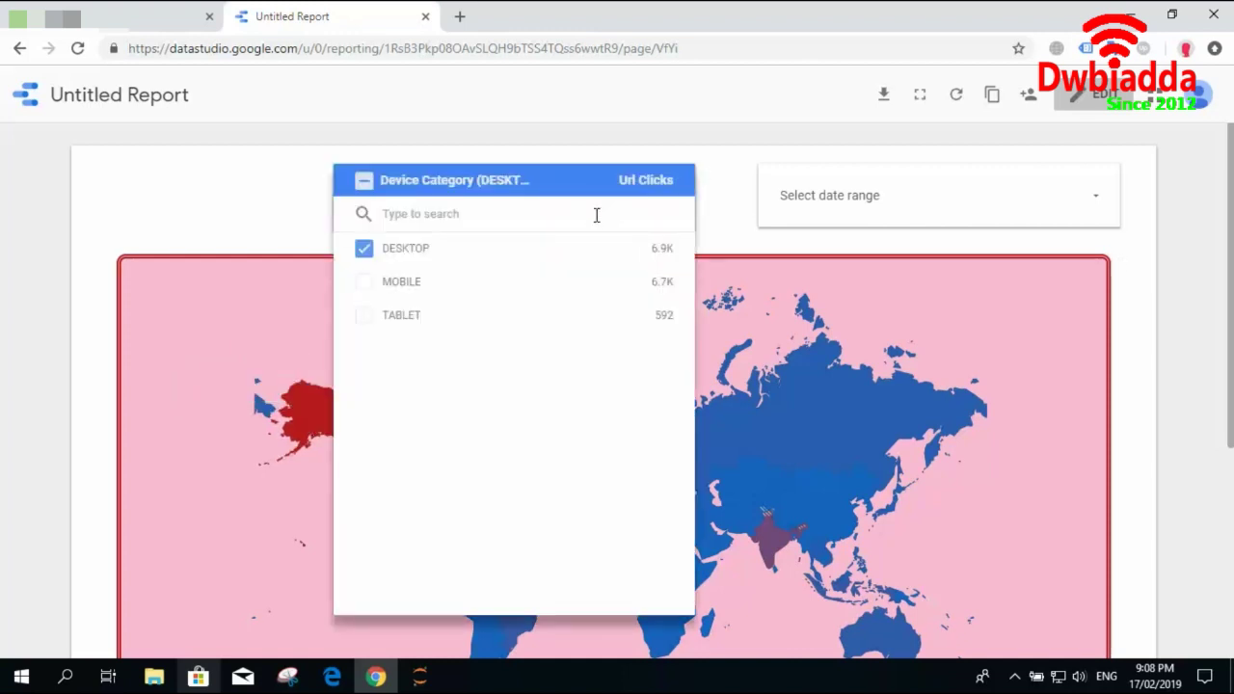
click(644, 283)
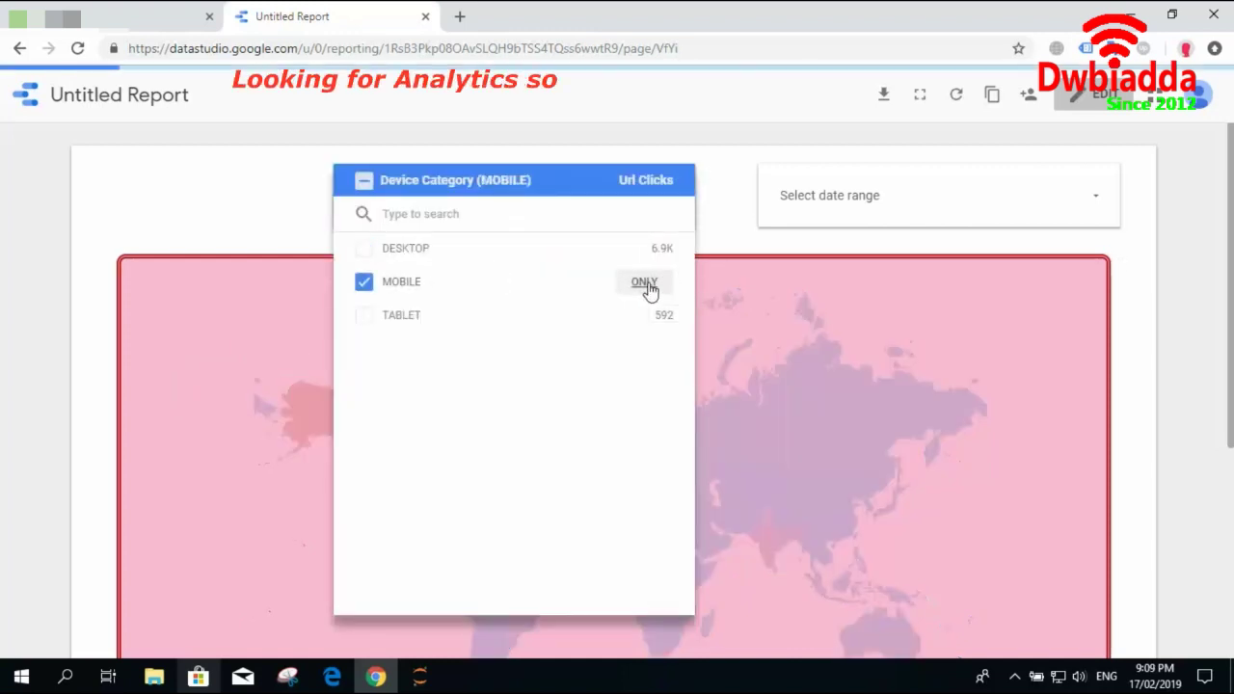
Close the Device Category filter list and examine the mobile-only impressions across the geo map and its legend.
click(737, 156)
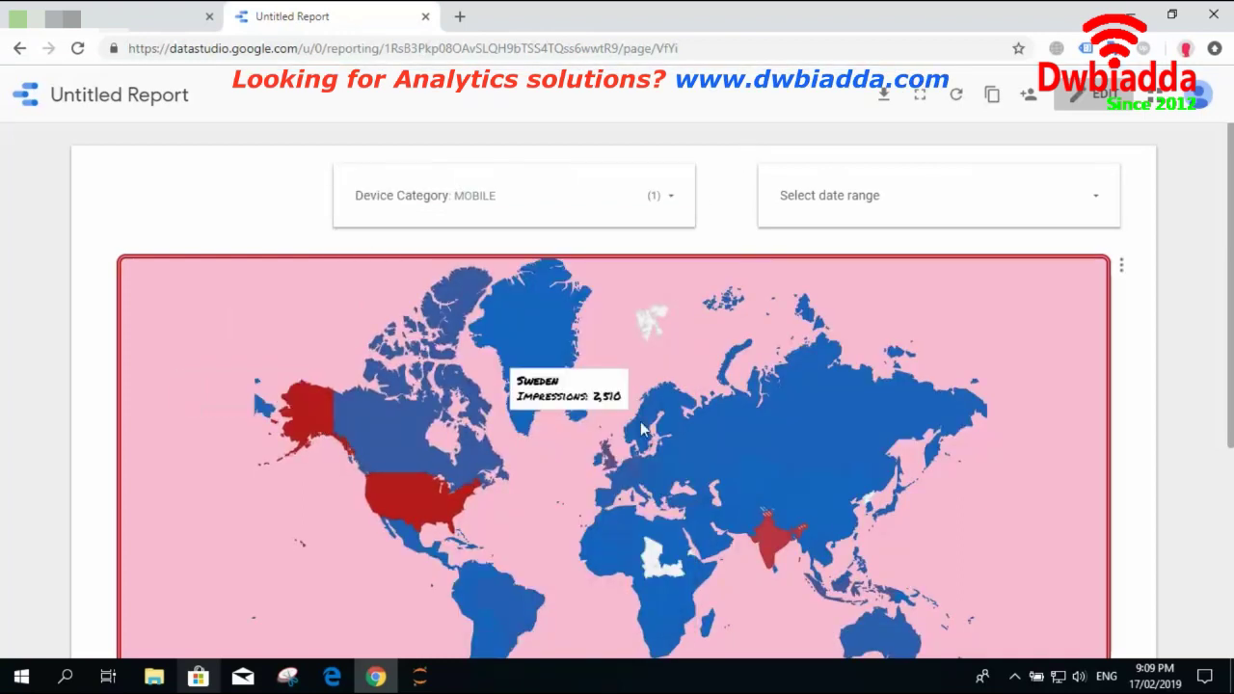
drag(1232, 218, 1231, 346)
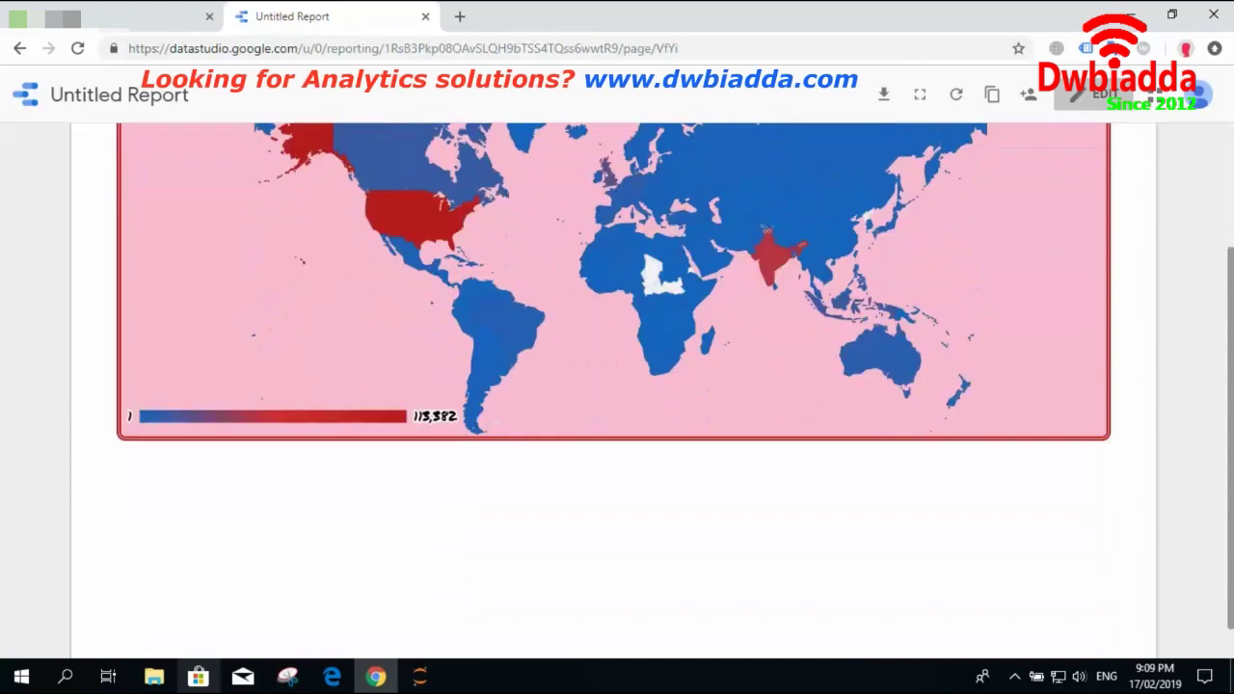
scroll(863, 202, up, 3)
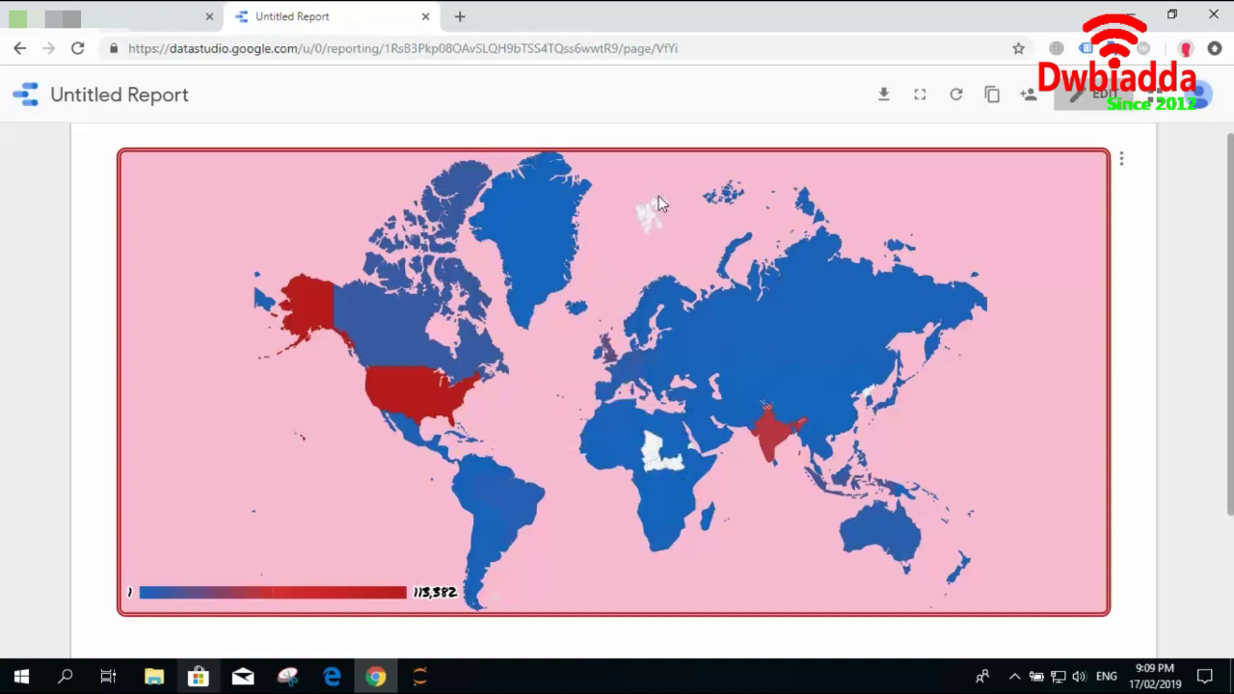
Return to edit mode and move the geo map slightly left, close to the page's left edge.
click(1099, 95)
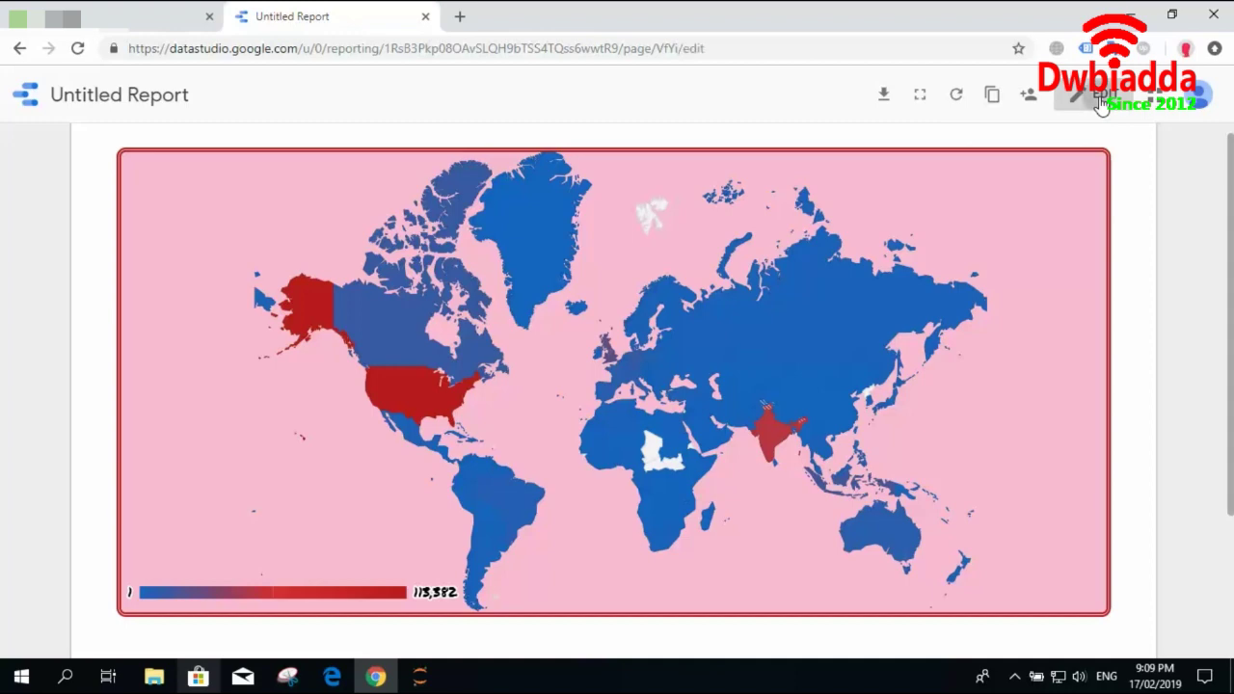
drag(943, 331, 943, 279)
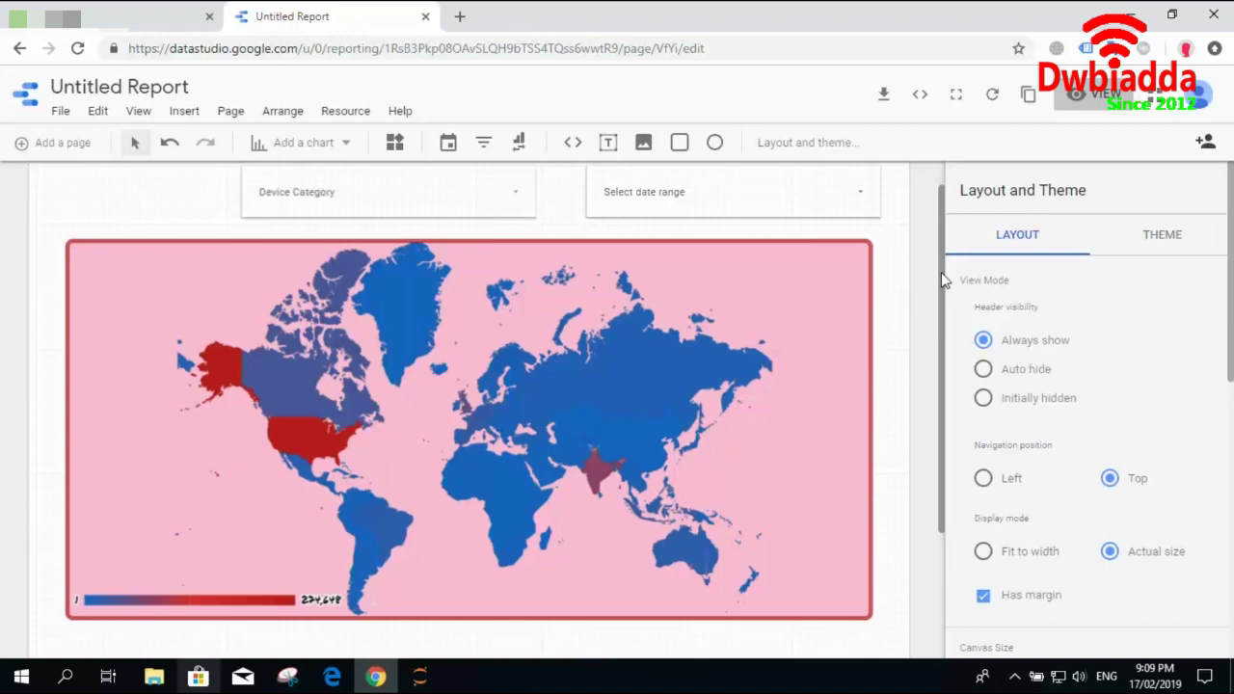
click(790, 332)
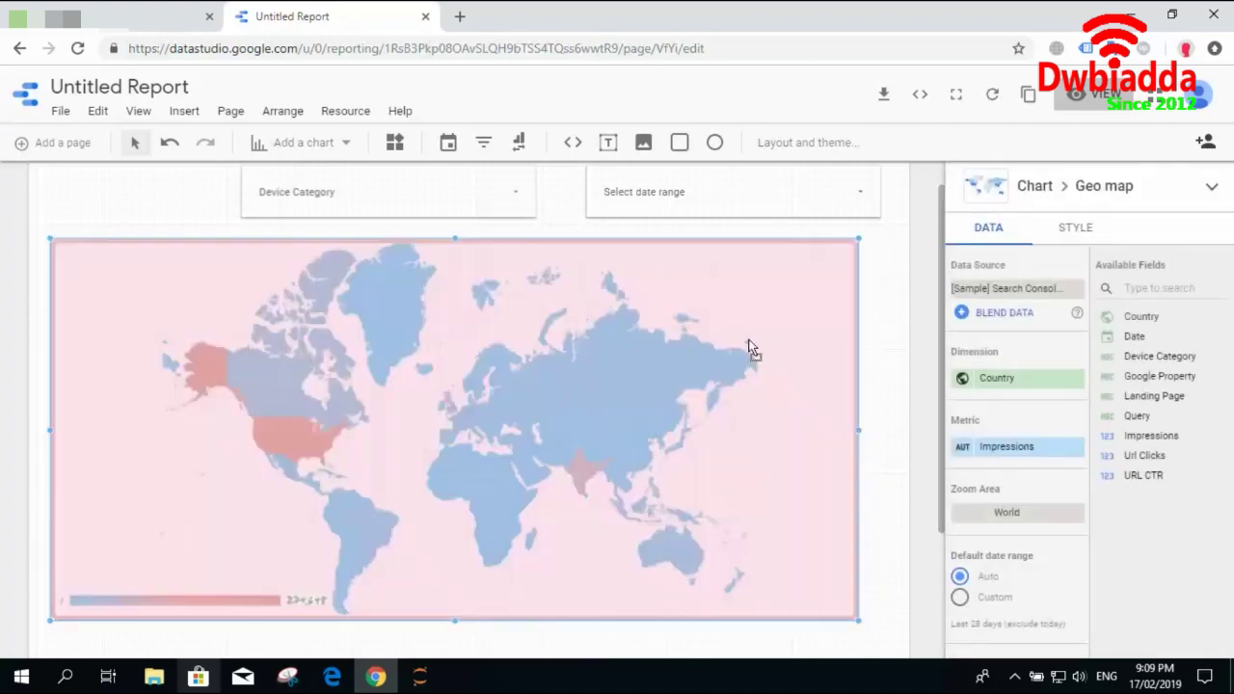
drag(752, 349, 745, 340)
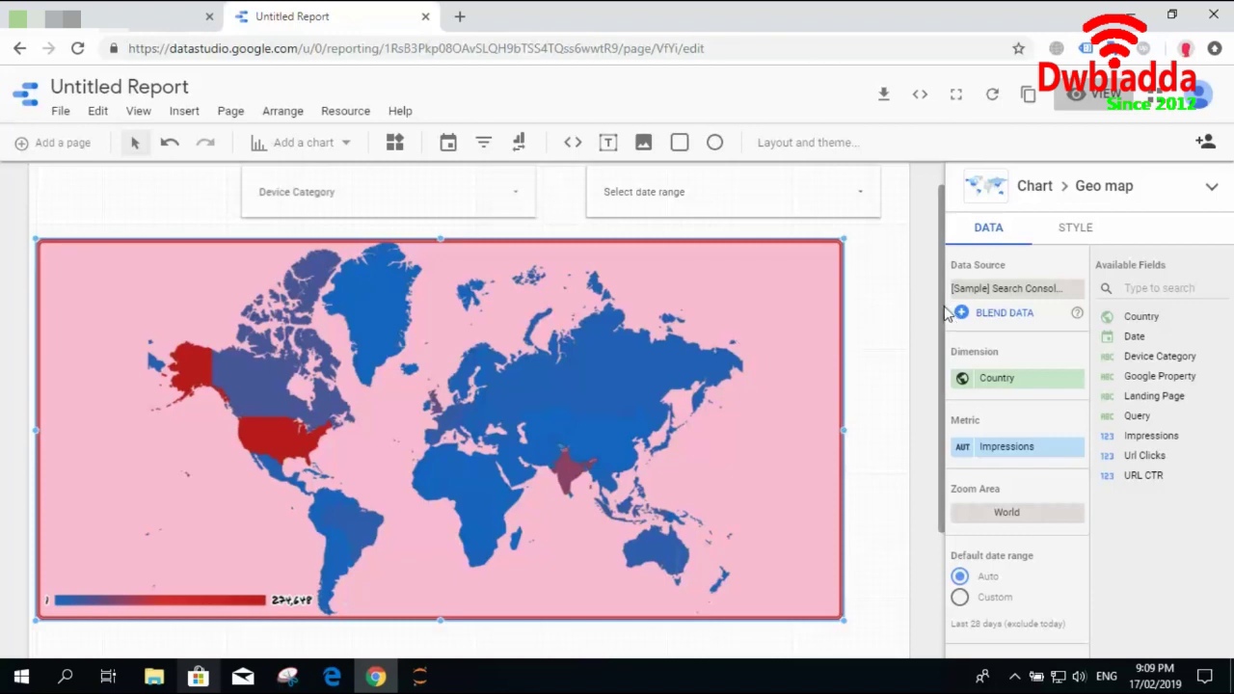
scroll(937, 287, up, 1)
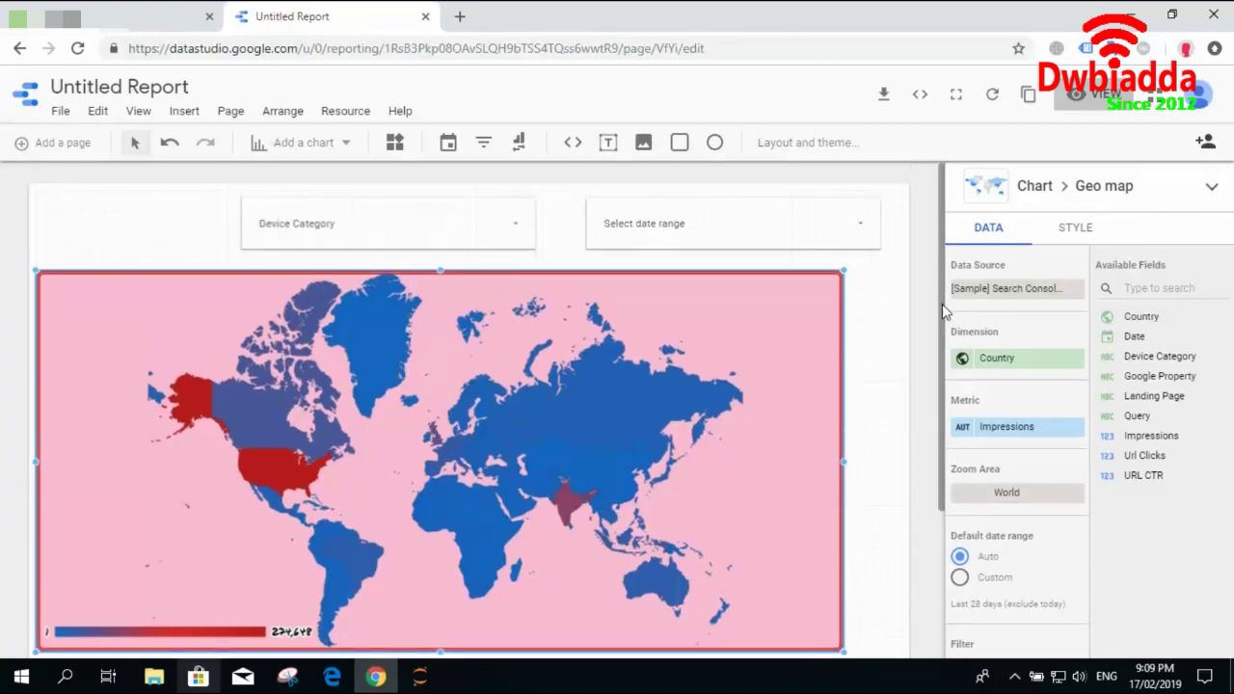
scroll(945, 311, down, 1)
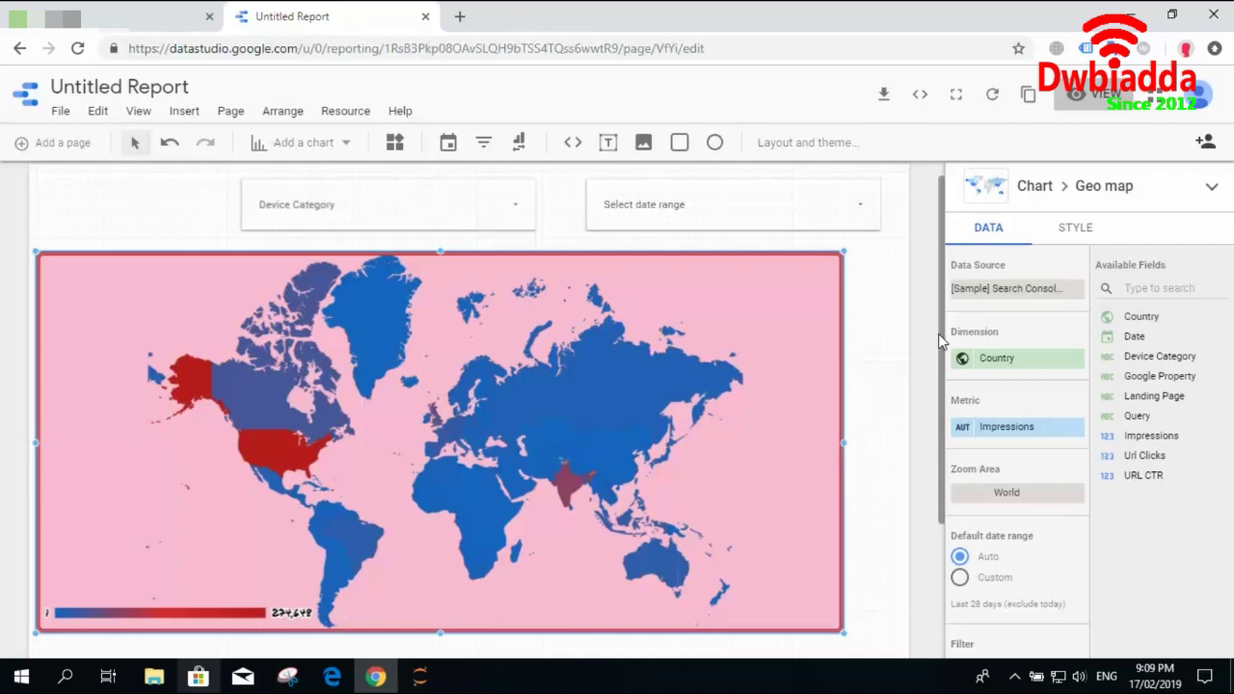
Set the geo map's zoom area to the Australasia subcontinent.
click(683, 372)
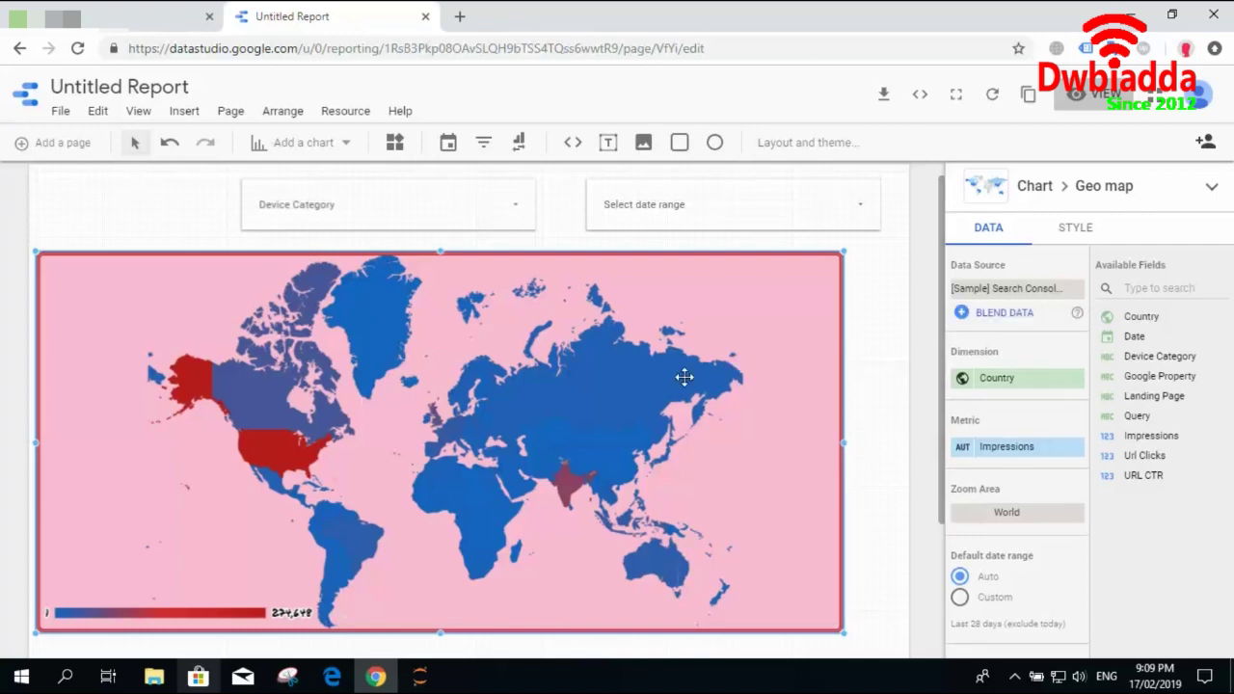
click(1075, 232)
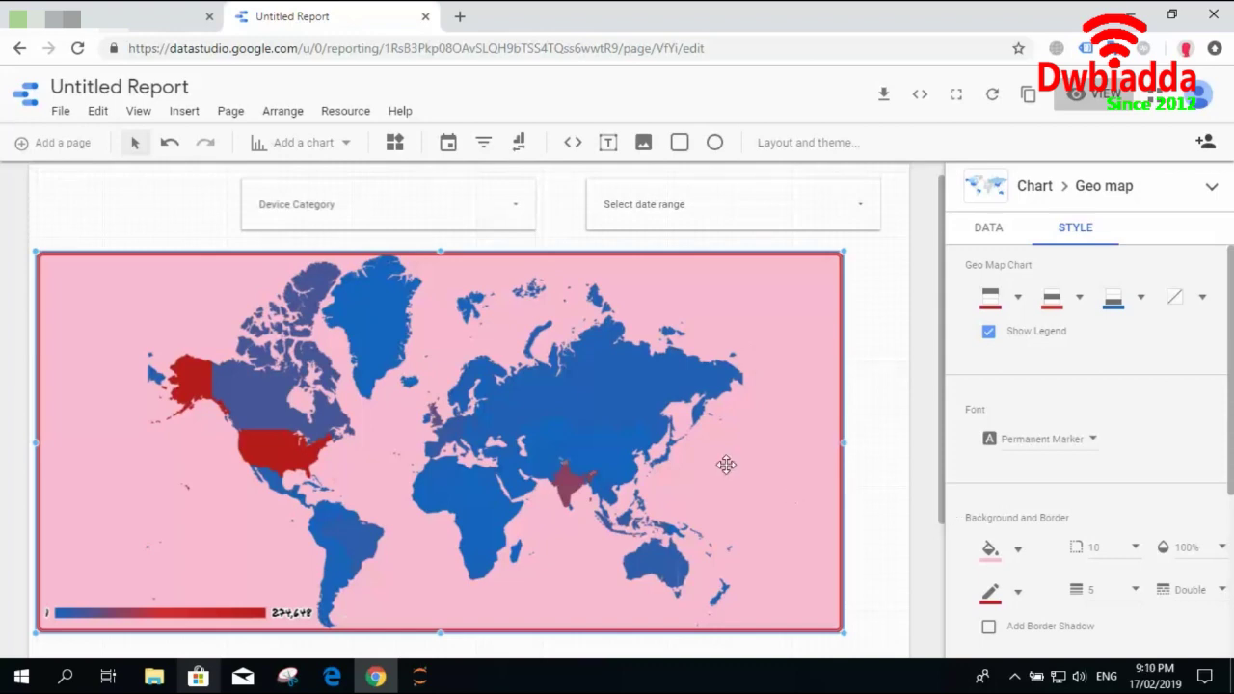
click(992, 239)
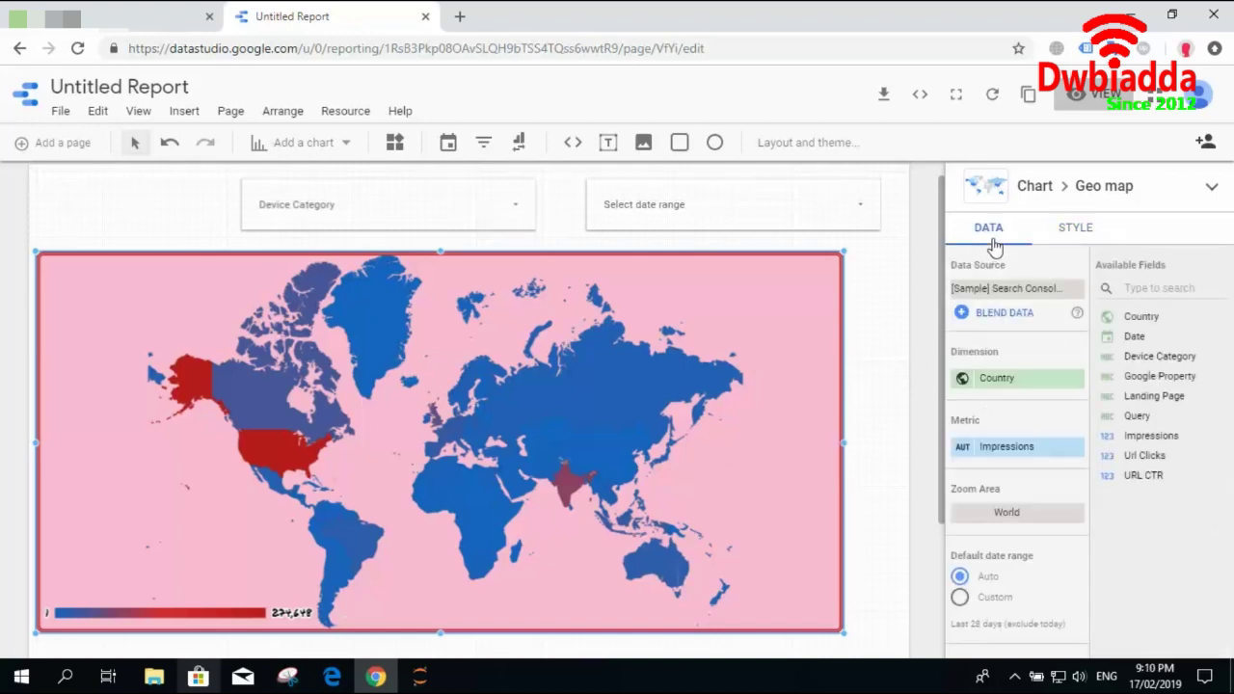
click(997, 519)
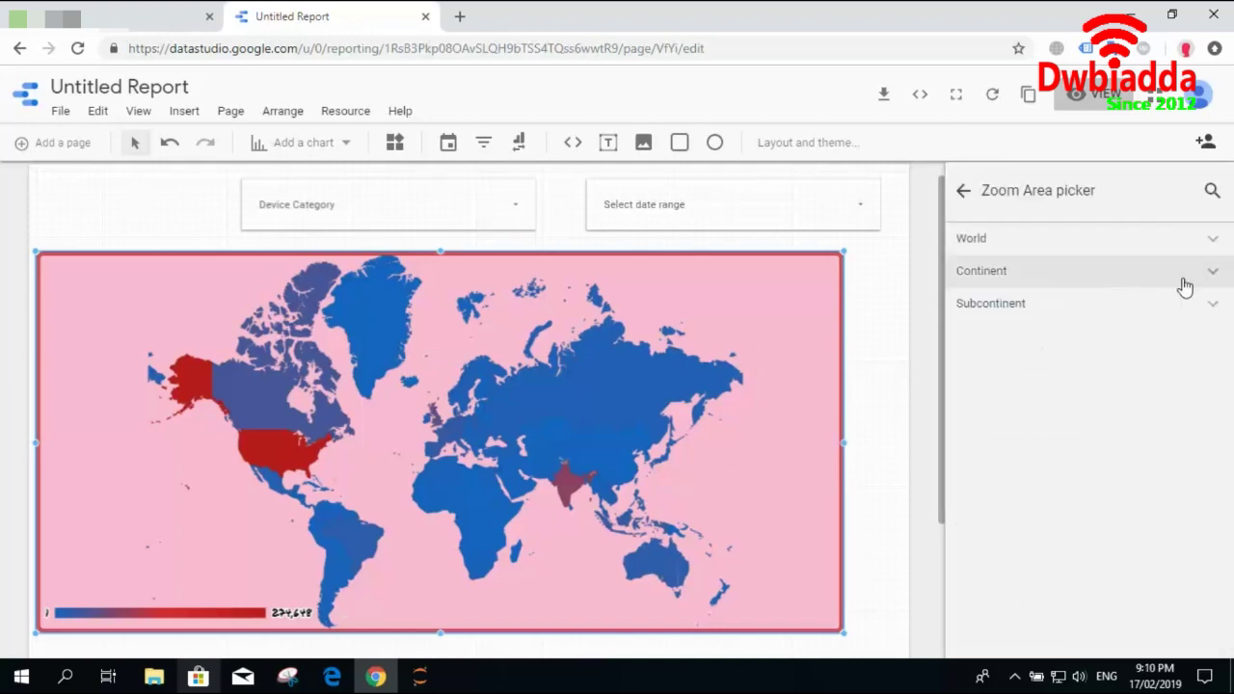
click(1203, 306)
scroll(1203, 310, down, 4)
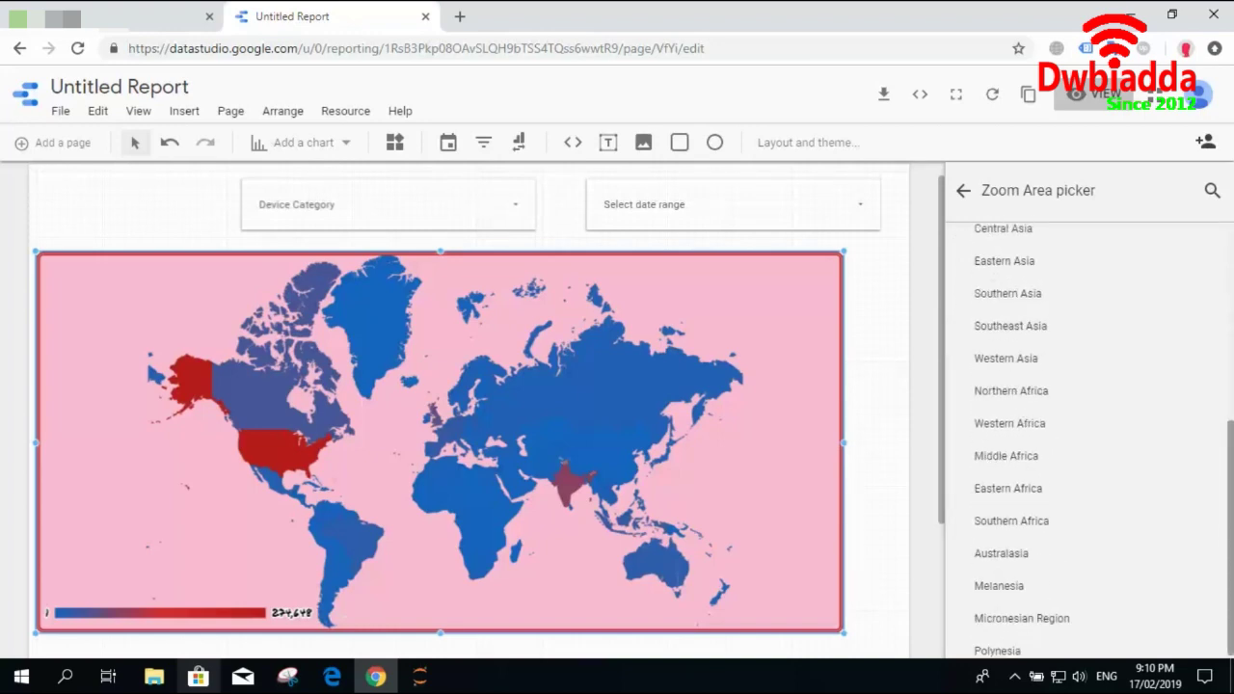
scroll(1089, 433, down, 1)
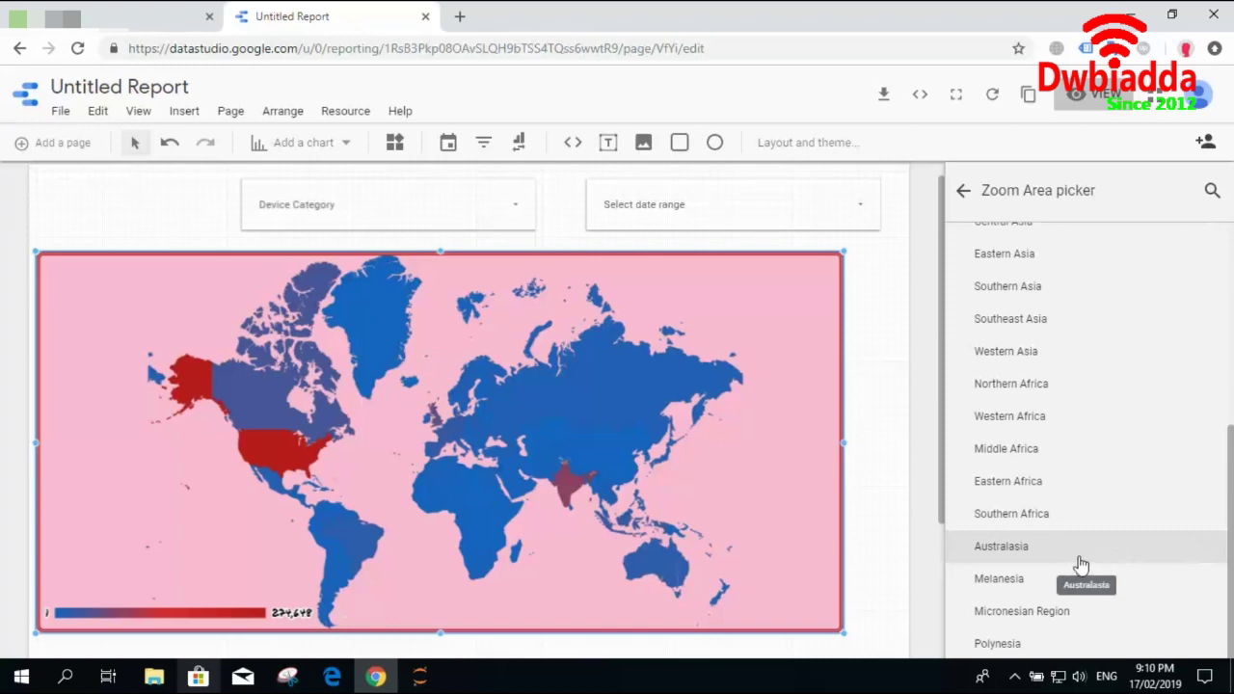
click(984, 548)
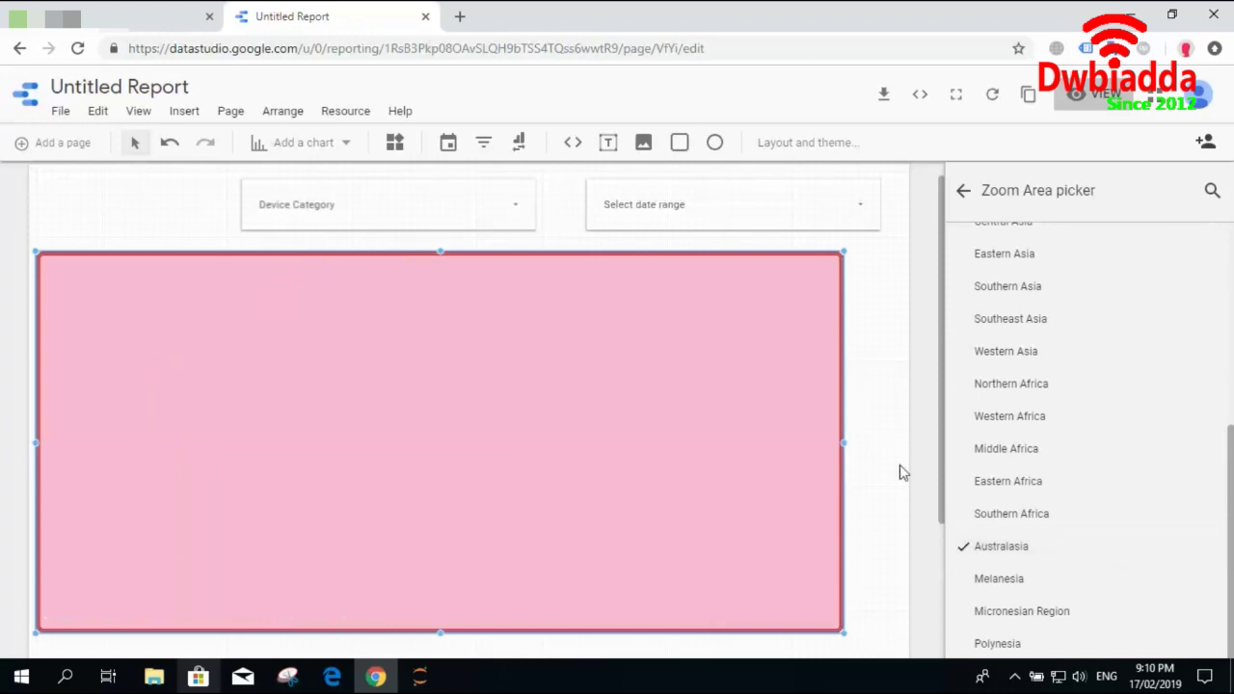
scroll(1147, 405, up, 1)
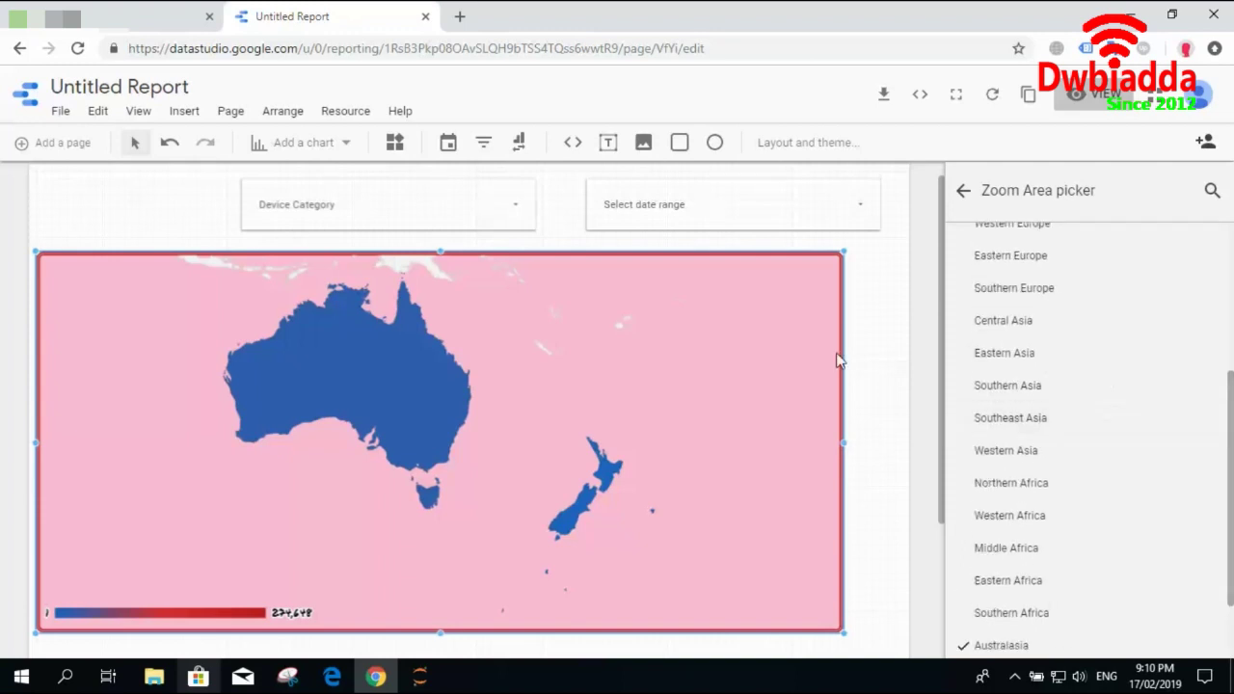
Show the report in view mode to examine the Australasia map, and return to edit mode.
click(909, 345)
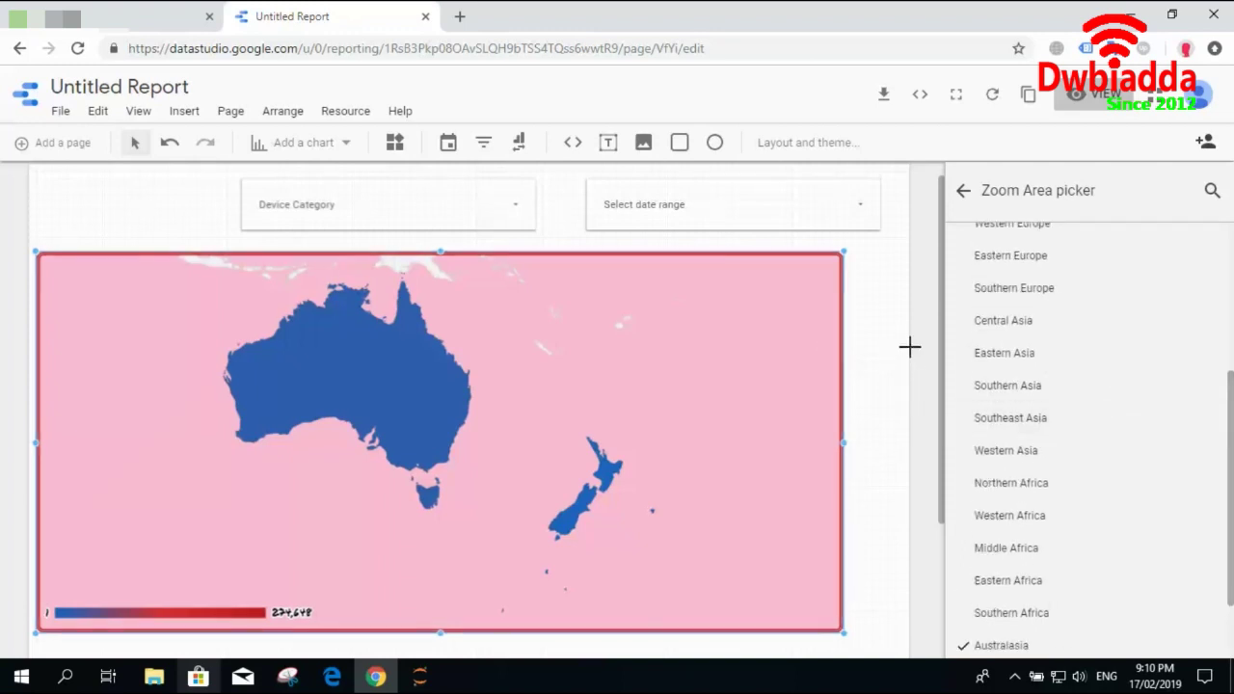
click(1072, 96)
mouse_move(503, 401)
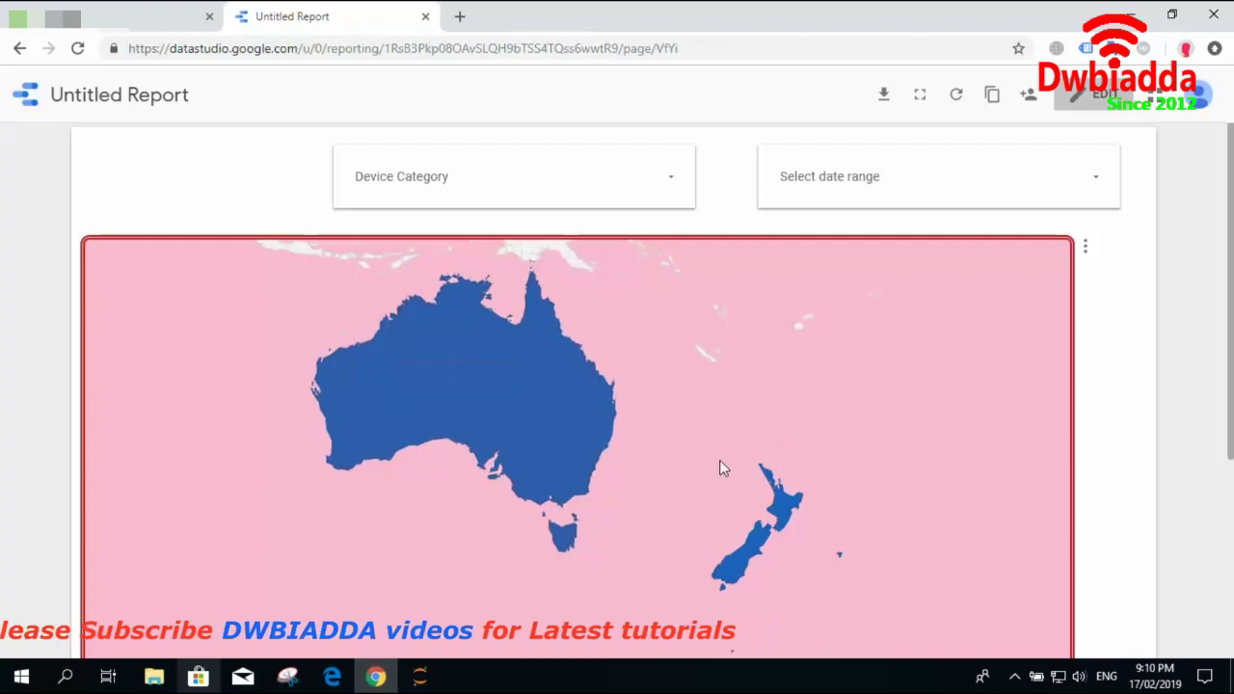
mouse_move(562, 377)
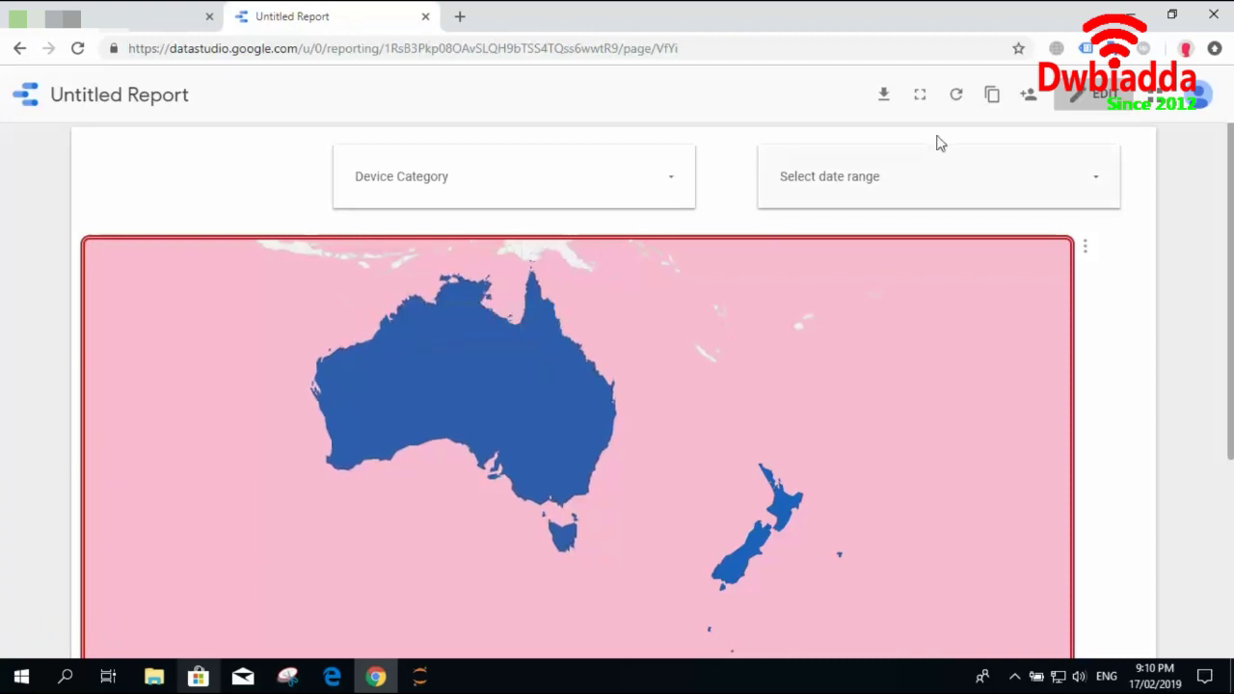
click(1075, 104)
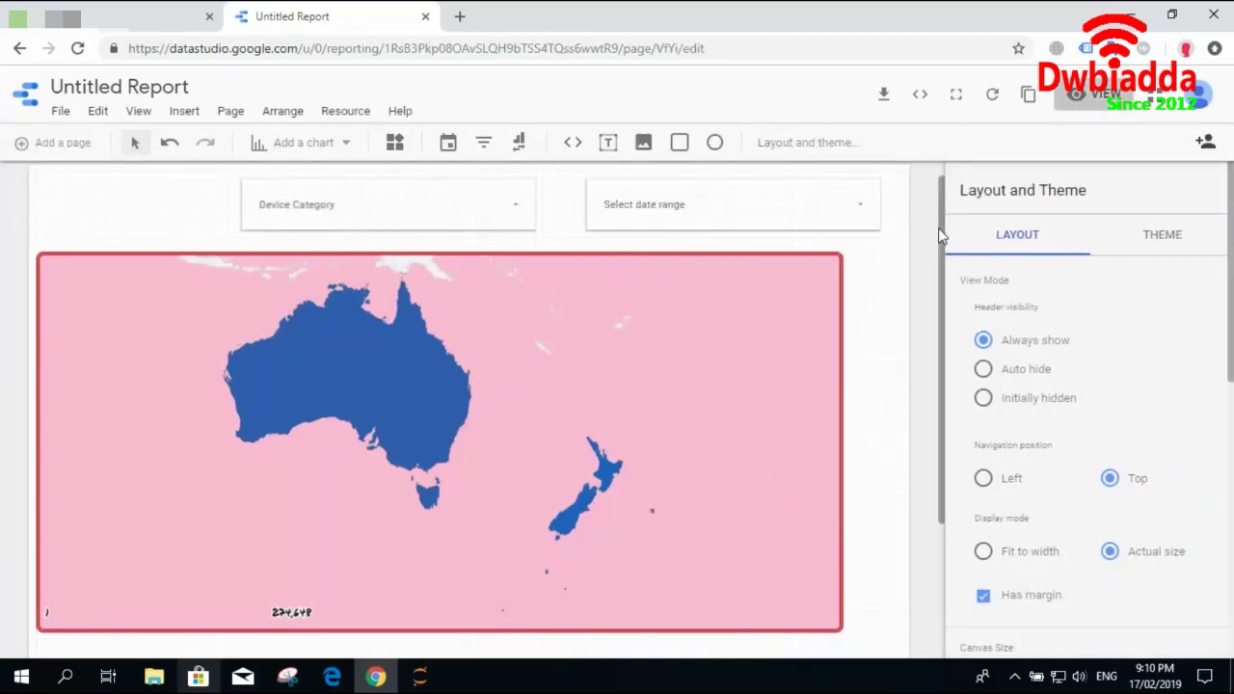
mouse_move(941, 231)
mouse_down()
mouse_move(947, 285)
mouse_move(946, 225)
mouse_up()
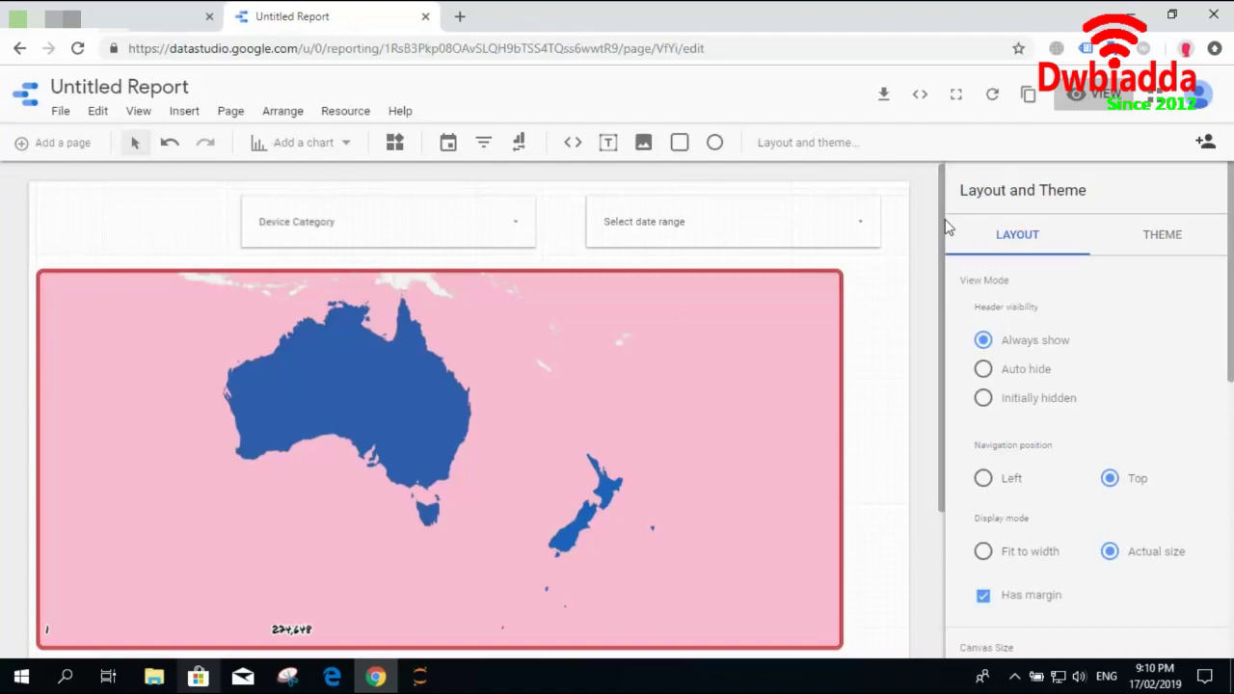